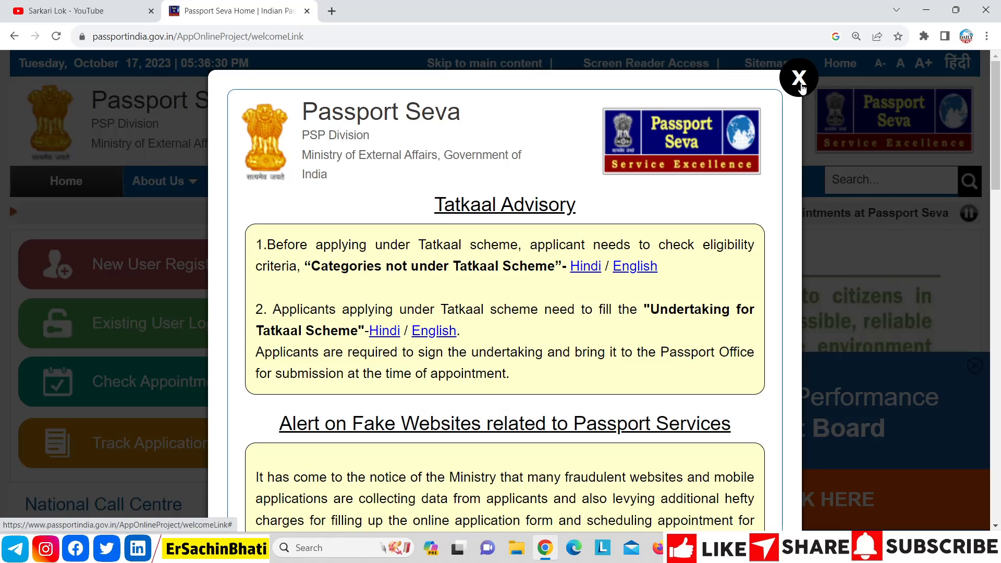
# Step: Dismiss the Tatkaal advisory, open New User Registration, and choose Ghaziabad as Passport Office
pyautogui.click(795, 78)
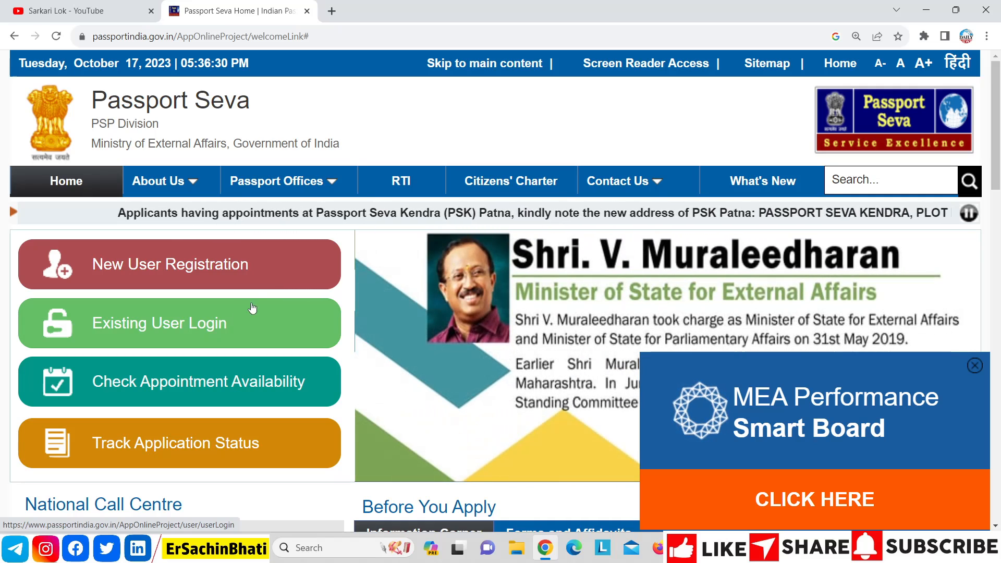
pyautogui.click(163, 270)
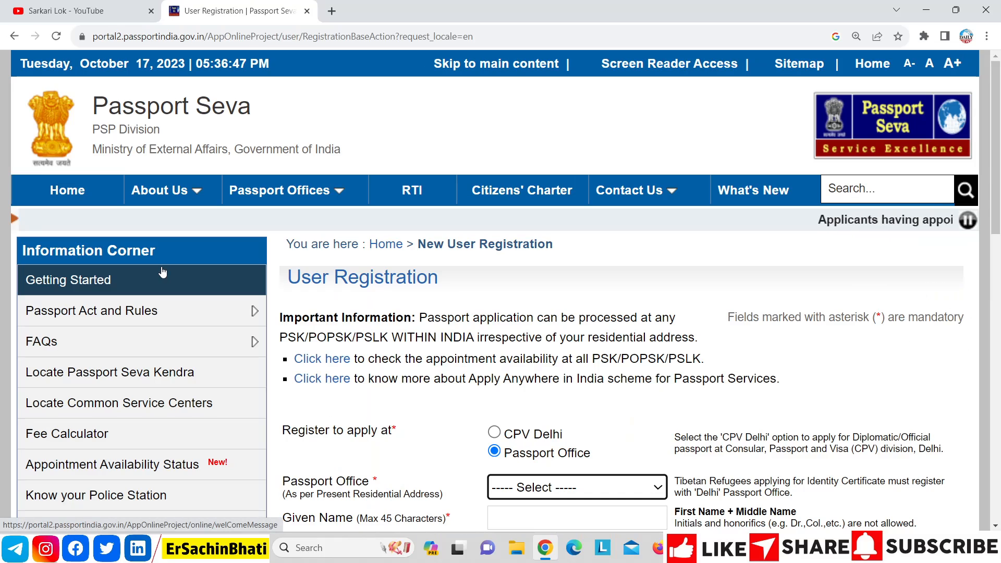
pyautogui.scroll(-6, 677, 232)
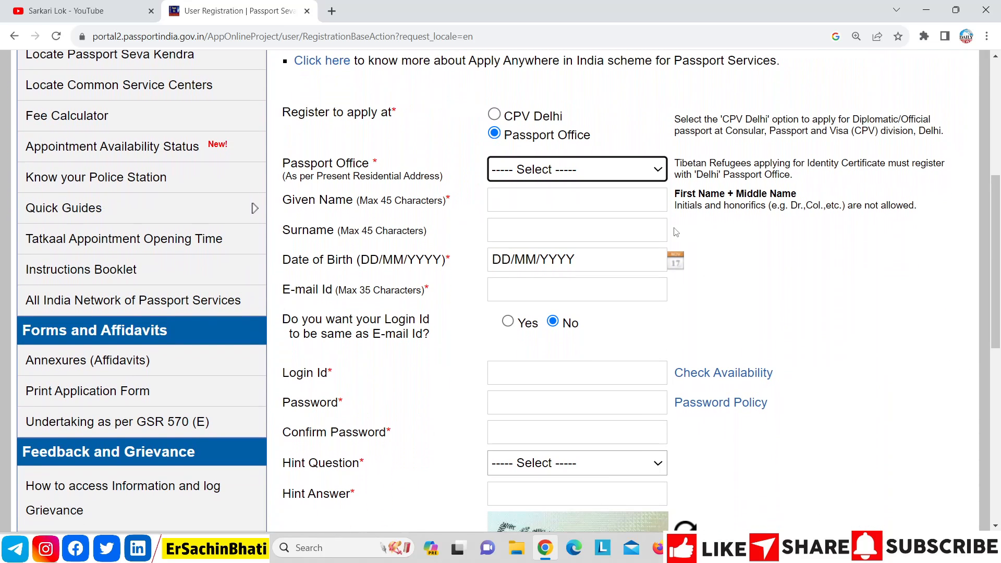
pyautogui.click(629, 177)
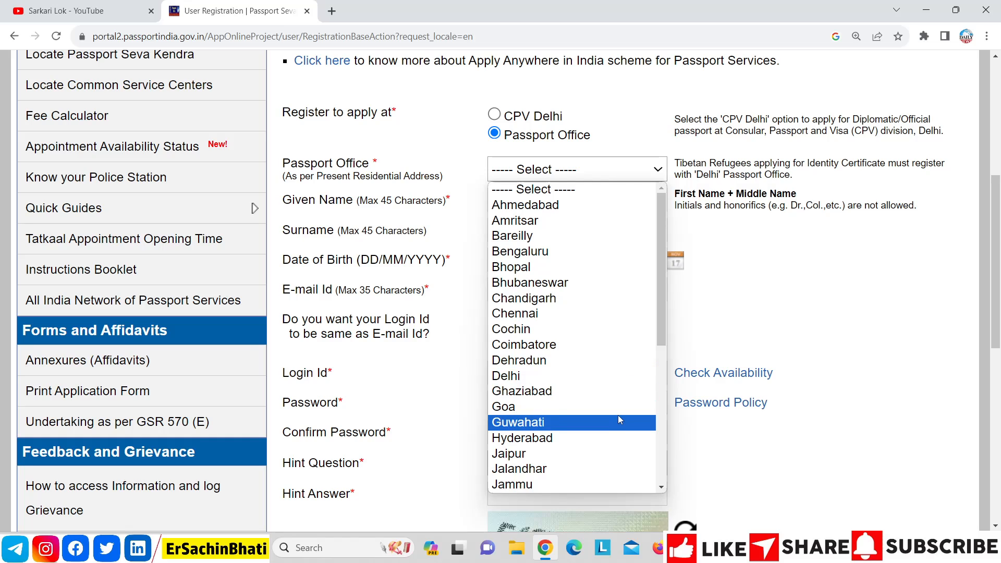
pyautogui.press('g')
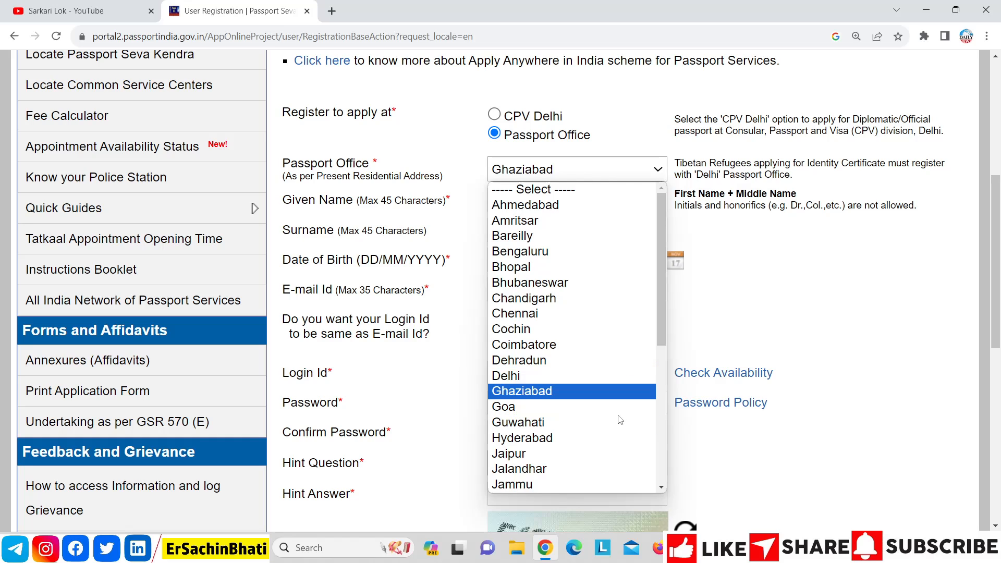
pyautogui.press('Return')
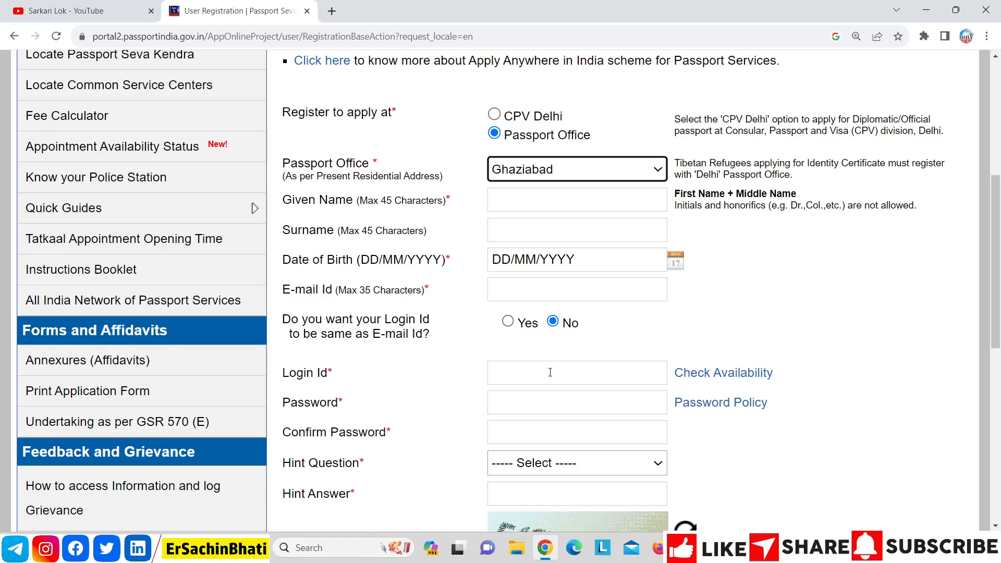
# Step: Enter a login ID, then revise it until the site reports 'Login Id is available'
pyautogui.scroll(-2, 550, 372)
pyautogui.click(579, 284)
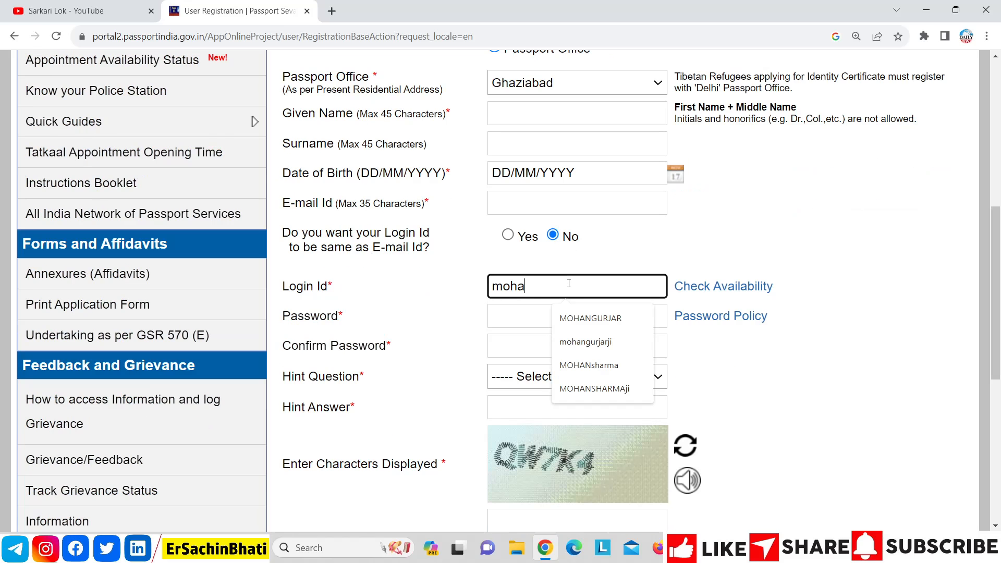
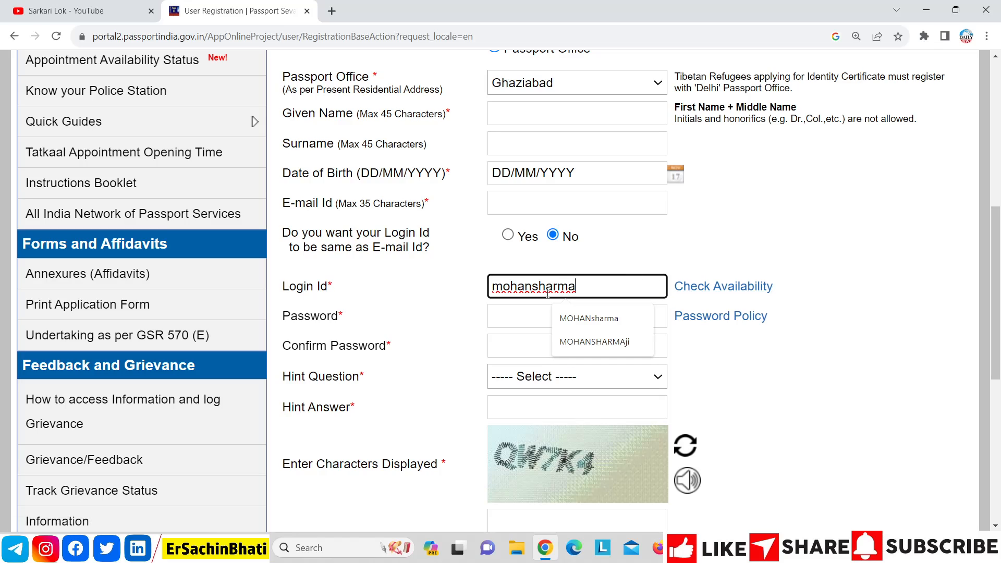
pyautogui.click(705, 296)
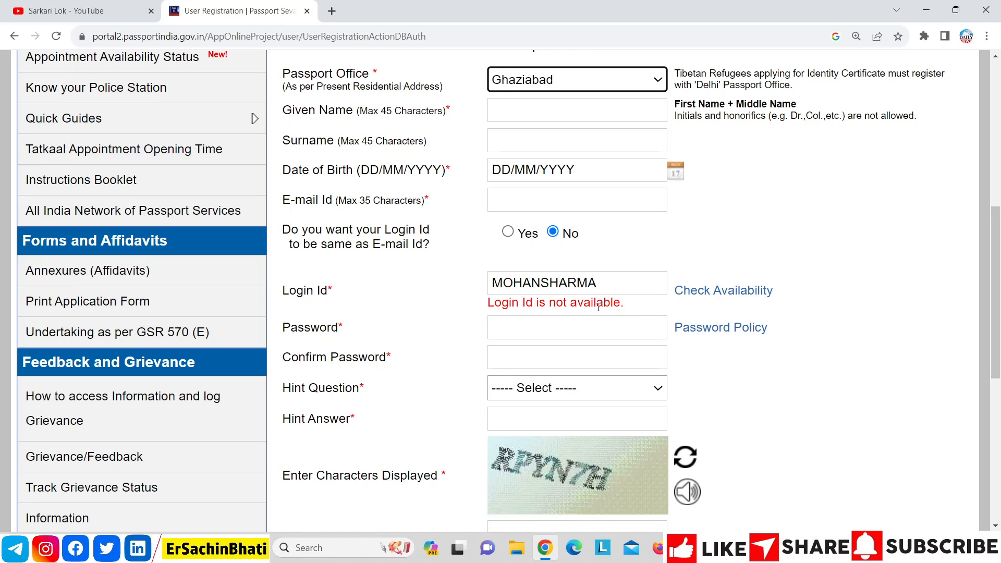
pyautogui.click(614, 286)
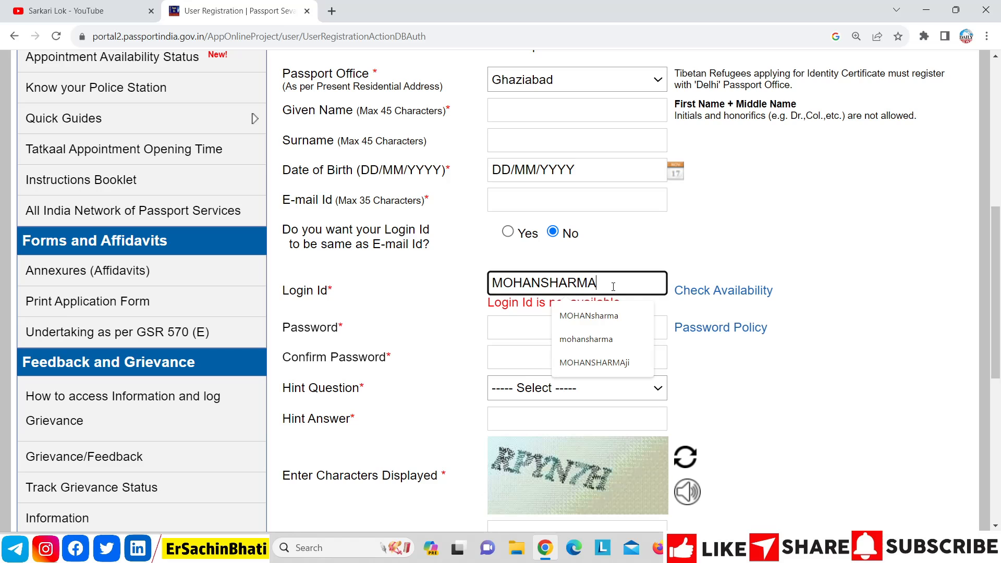
pyautogui.write('ji')
pyautogui.click(696, 290)
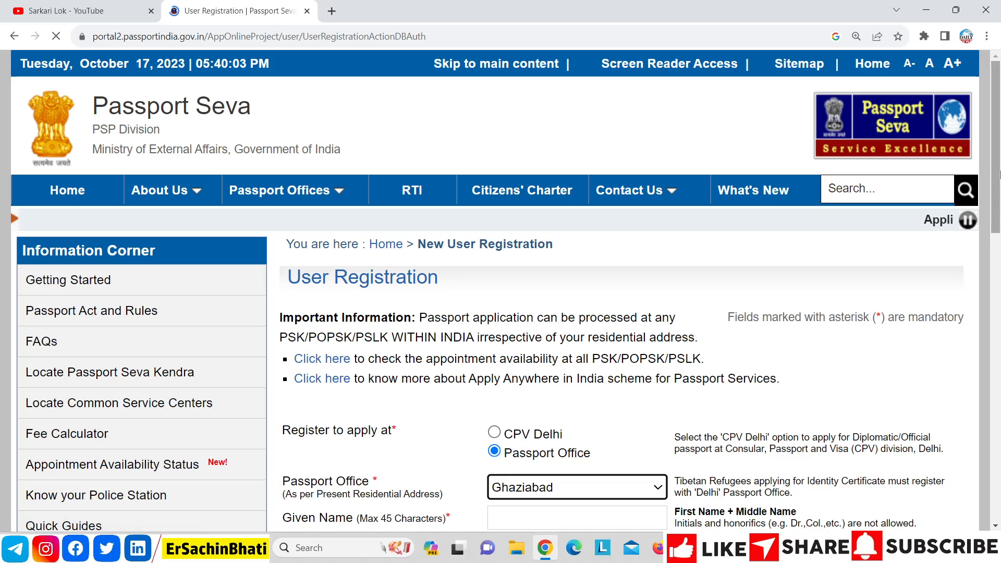
pyautogui.moveTo(1000, 175); pyautogui.dragTo(1000, 317)
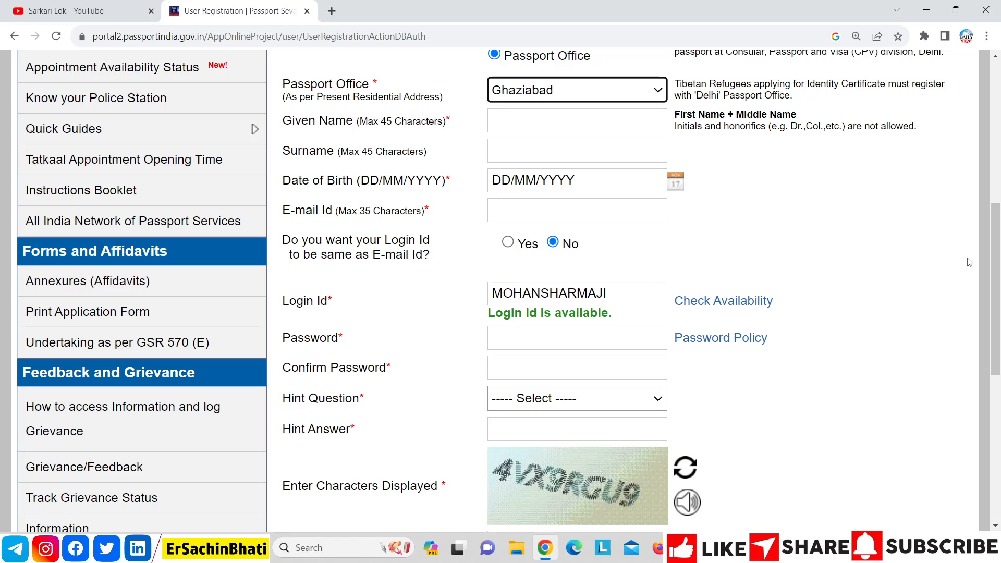
pyautogui.moveTo(998, 266); pyautogui.dragTo(999, 310)
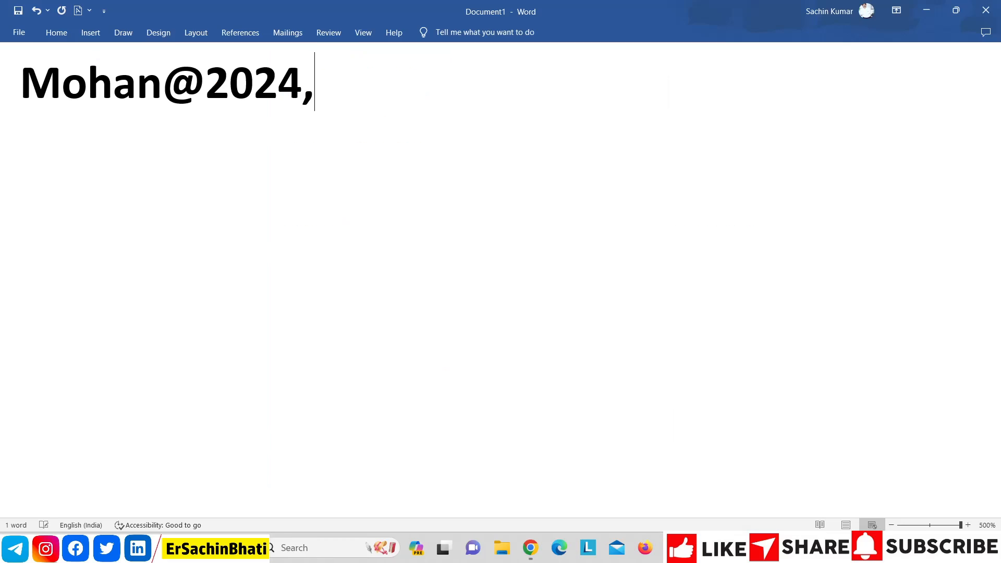
# Step: Copy the account password from the Word document
pyautogui.press('BackSpace')
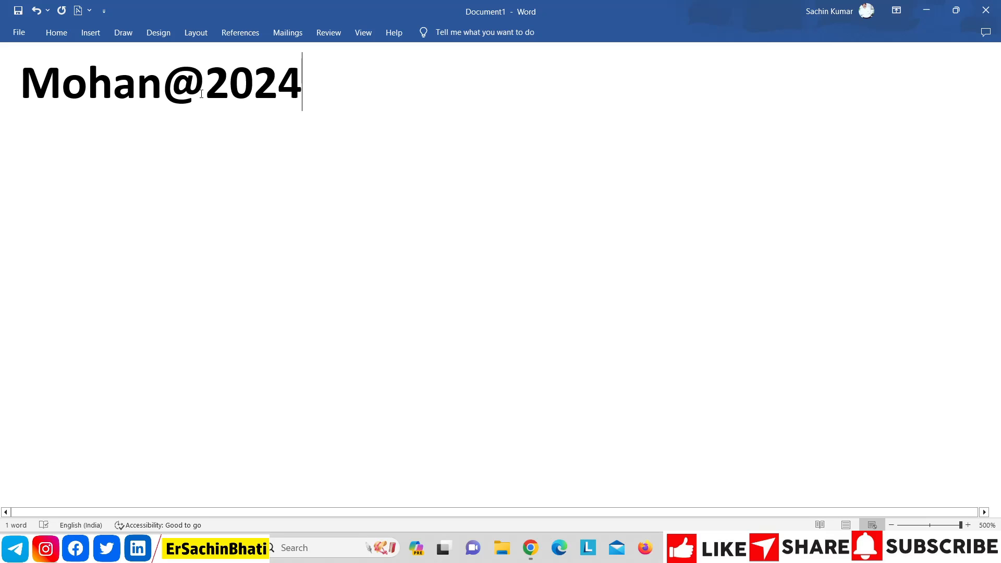
pyautogui.hotkey('ctrl', 'a')
pyautogui.doubleClick(318, 117)
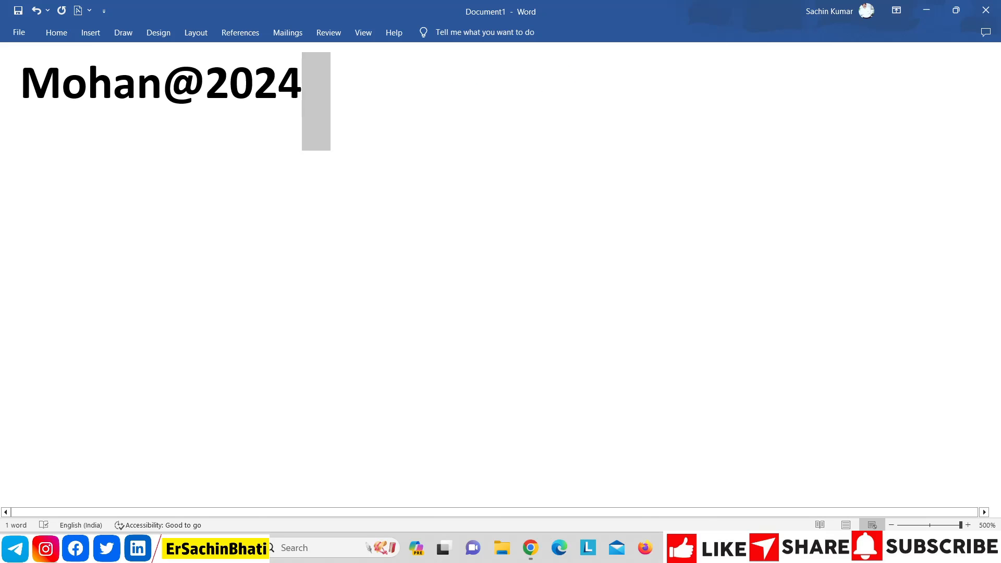
pyautogui.hotkey('alt', 'Tab')
# Step: Enter the password in Password and Confirm Password, correcting a mistyped confirmation
pyautogui.click(566, 171)
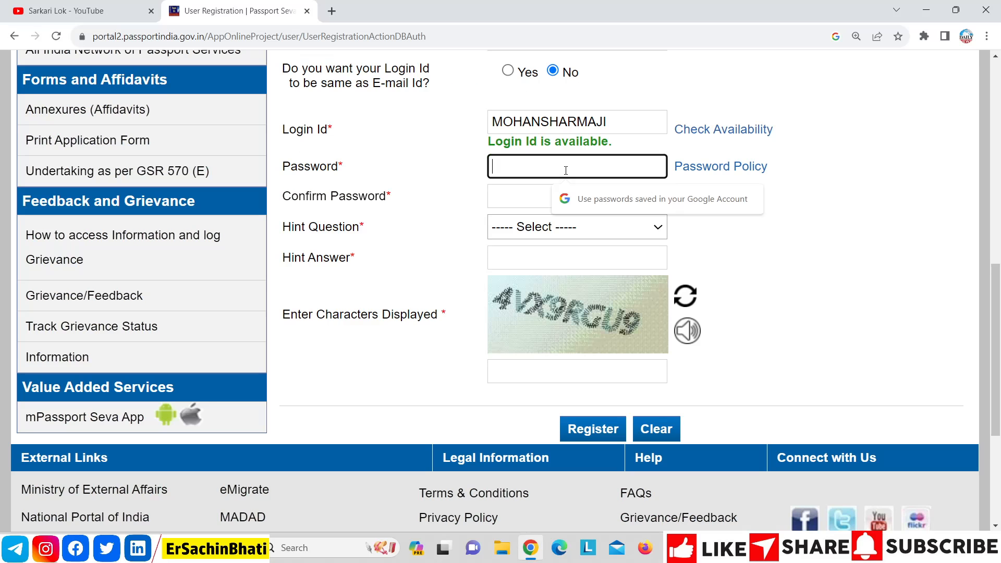
pyautogui.write('*****')
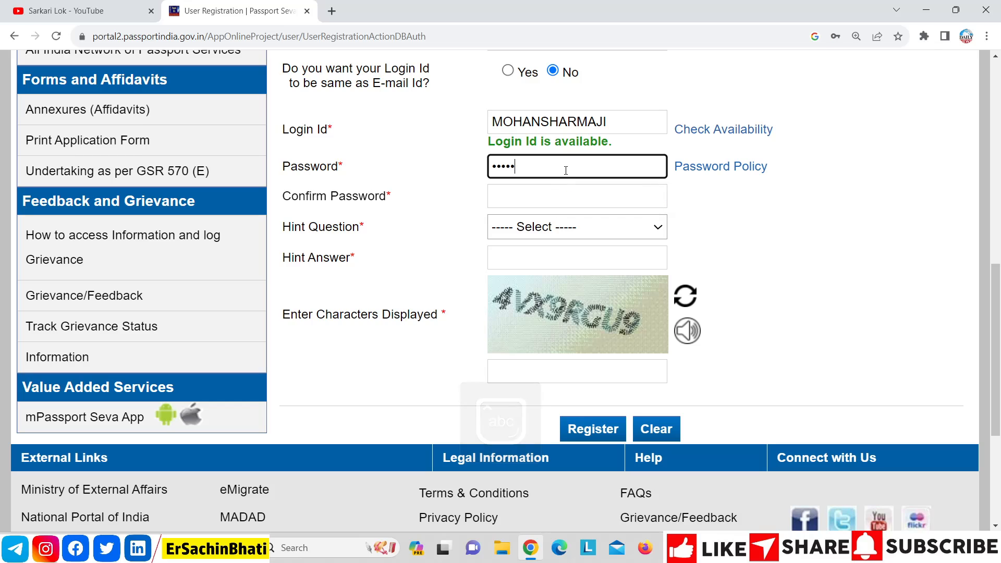
pyautogui.write('*****')
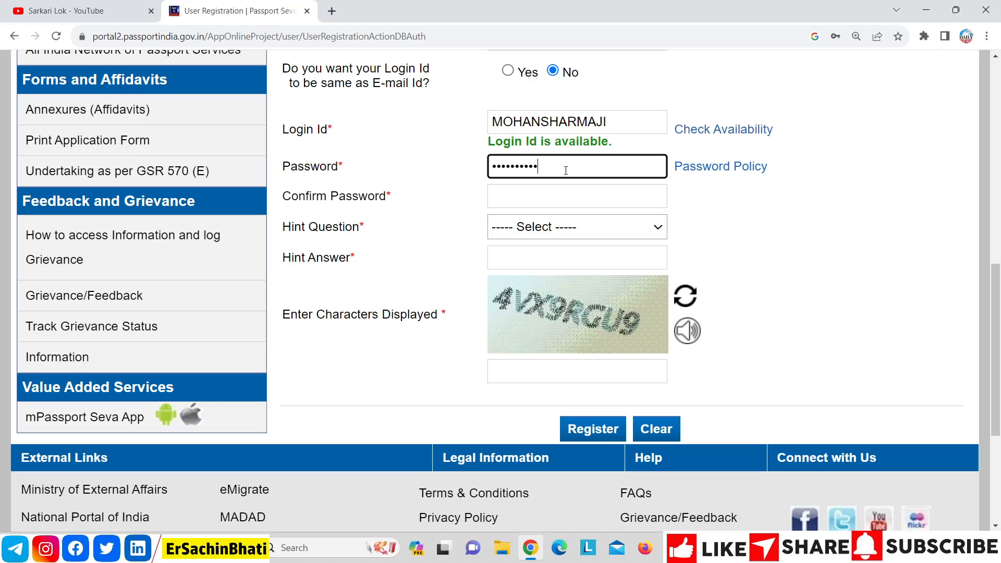
pyautogui.click(540, 189)
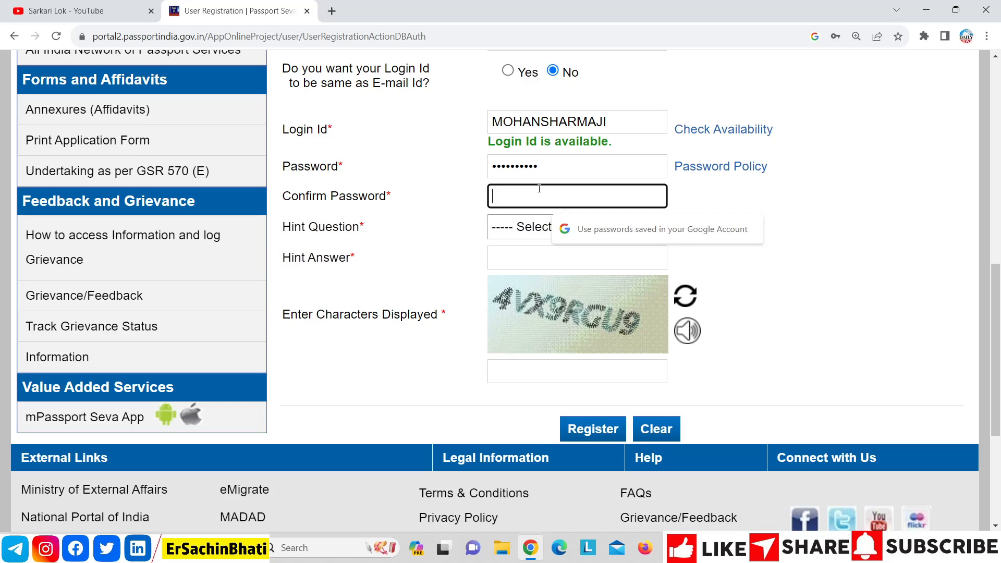
pyautogui.write('**')
pyautogui.press('capslock')
pyautogui.write('*')
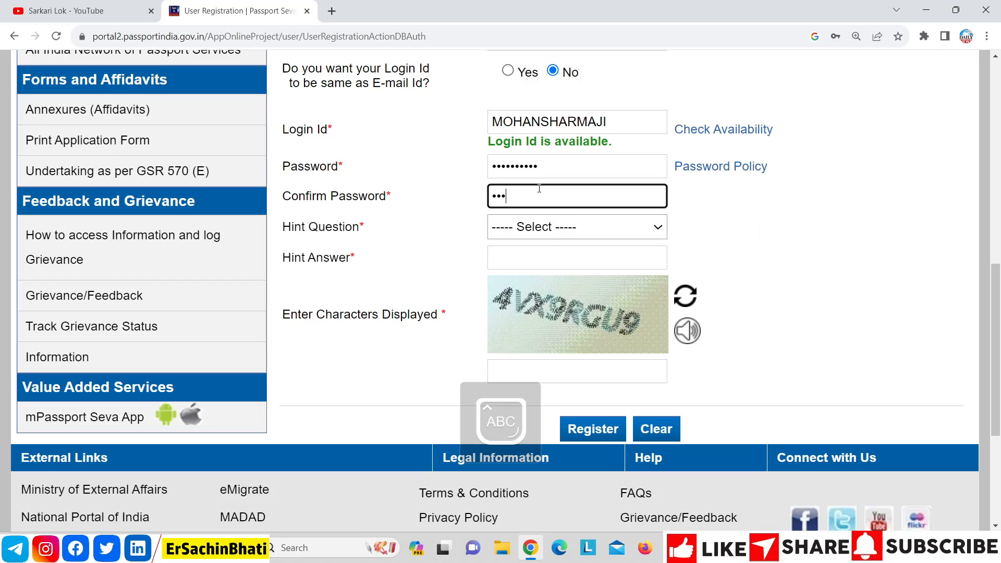
pyautogui.press('BackSpace')
pyautogui.press('BackSpace')
pyautogui.press('BackSpace')
pyautogui.press('capslock')
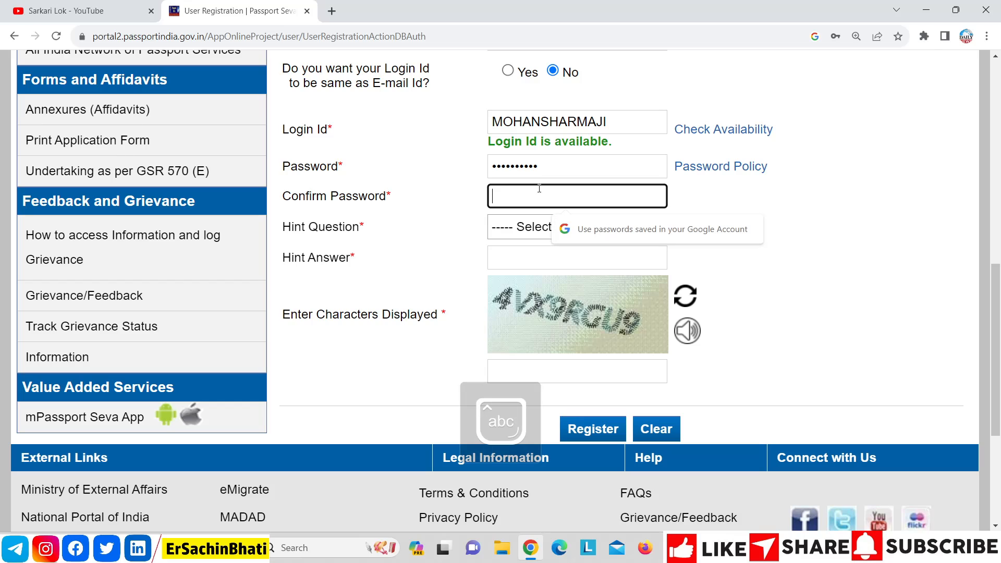
pyautogui.write('*****')
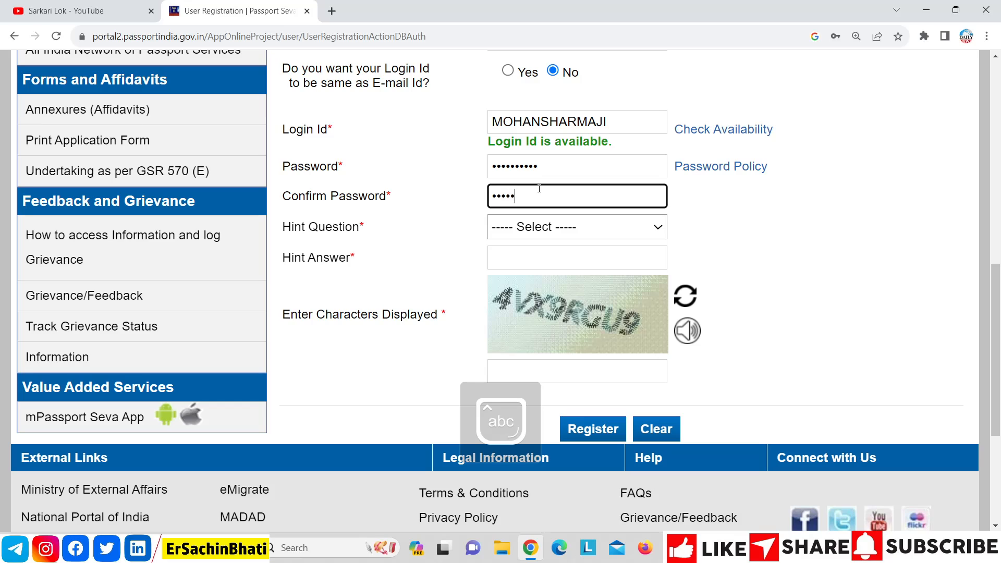
pyautogui.write('*****')
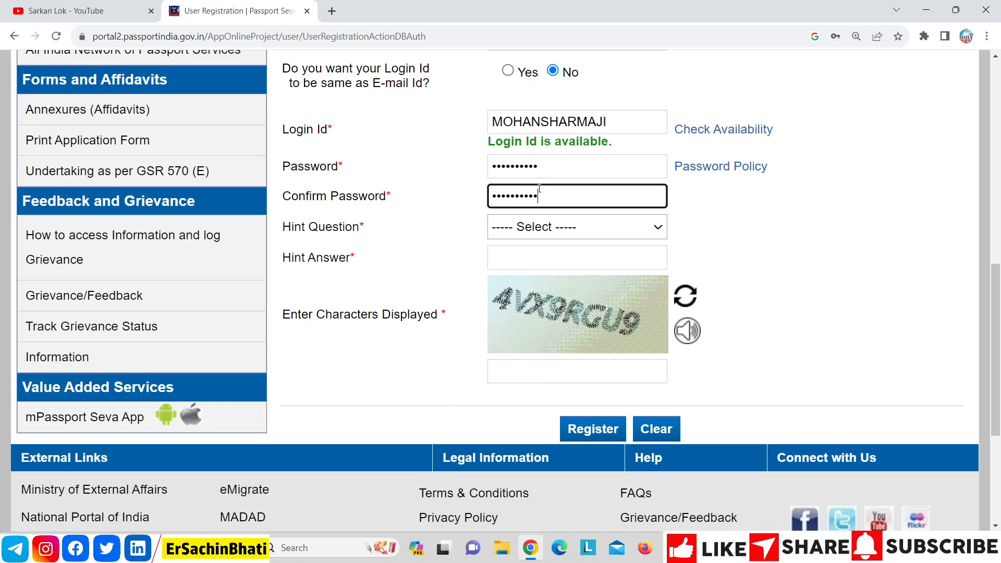
pyautogui.click(536, 229)
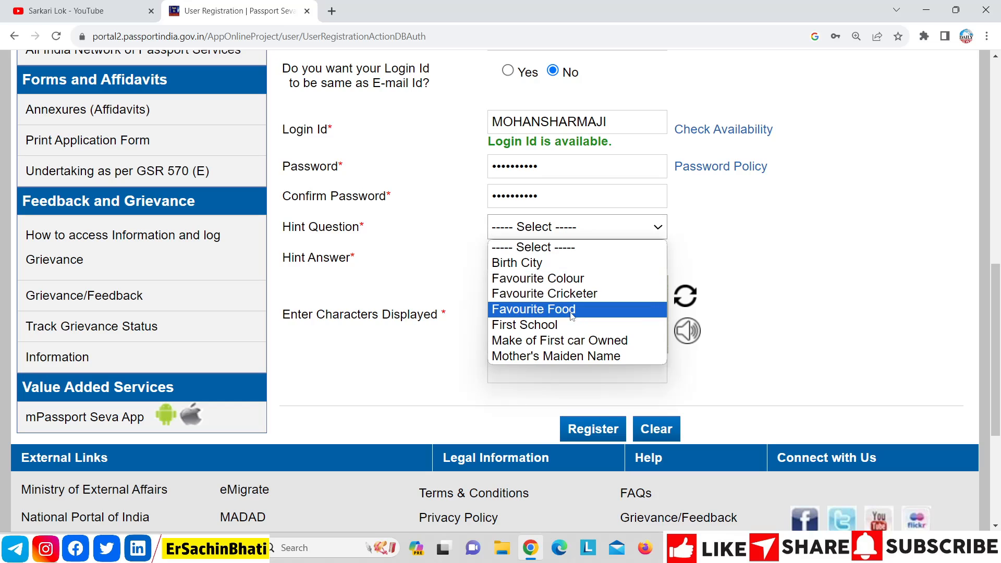
# Step: Choose Birth City as the hint question and enter the hint answer
pyautogui.click(572, 265)
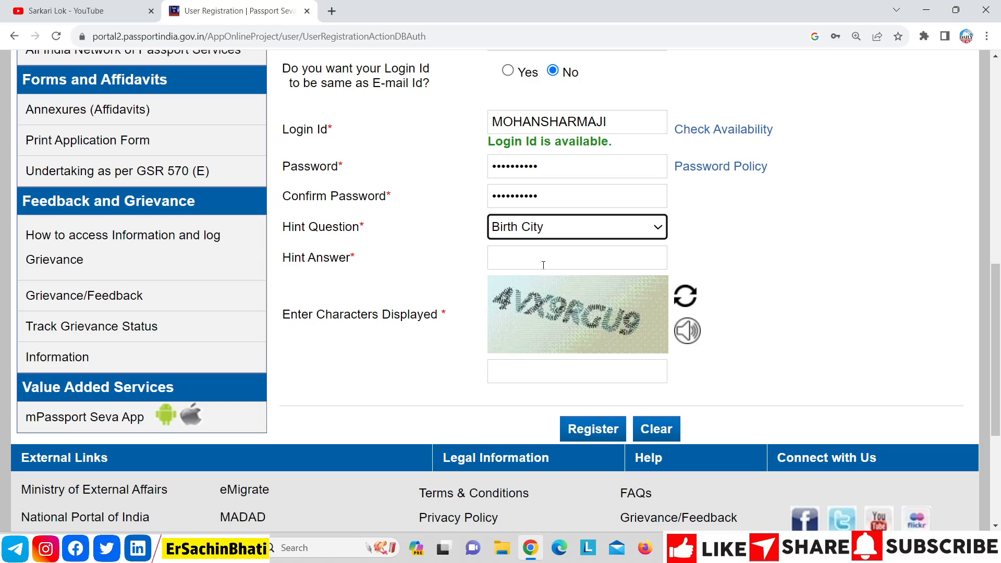
pyautogui.press('capslock')
pyautogui.click(510, 265)
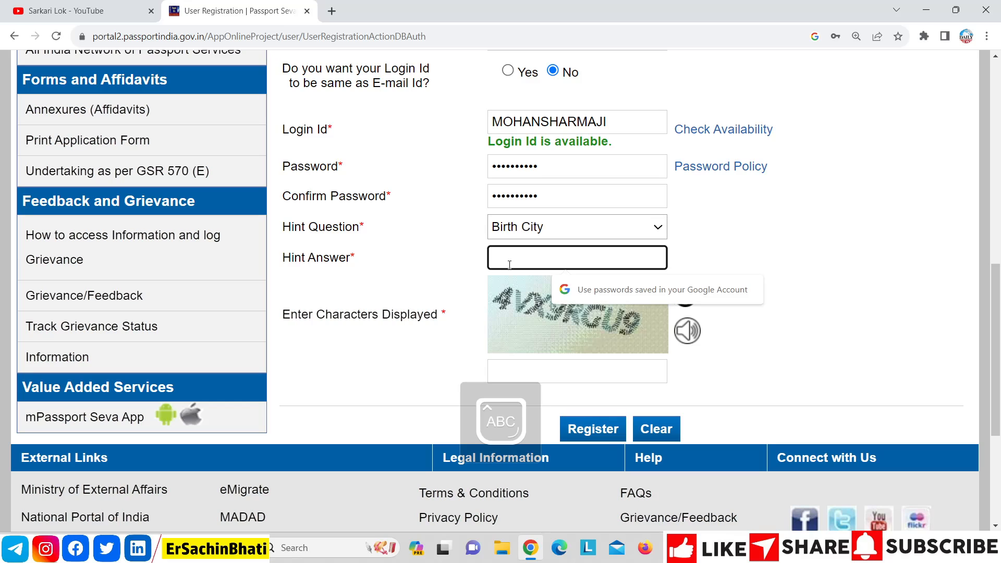
pyautogui.write('•••••')
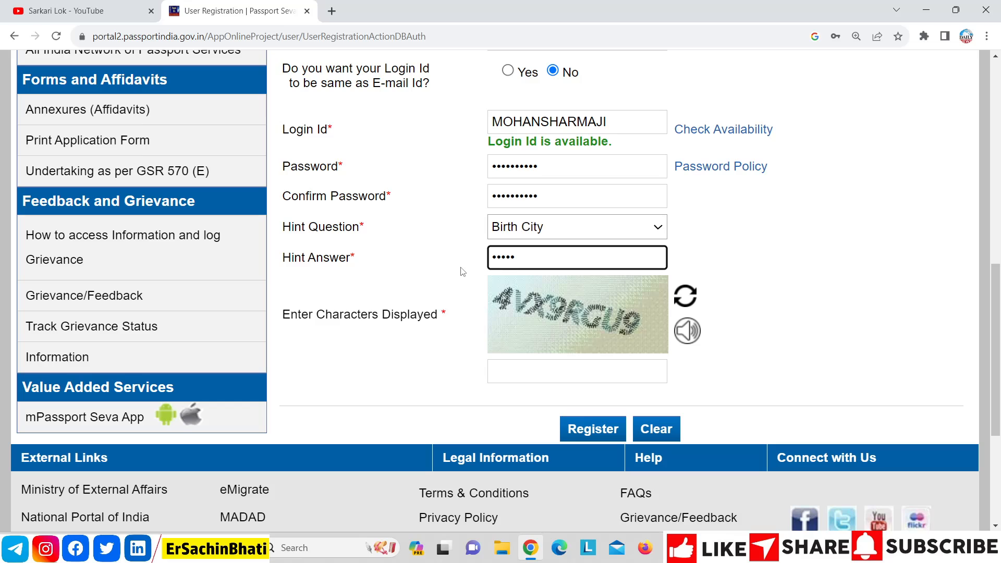
pyautogui.click(461, 272)
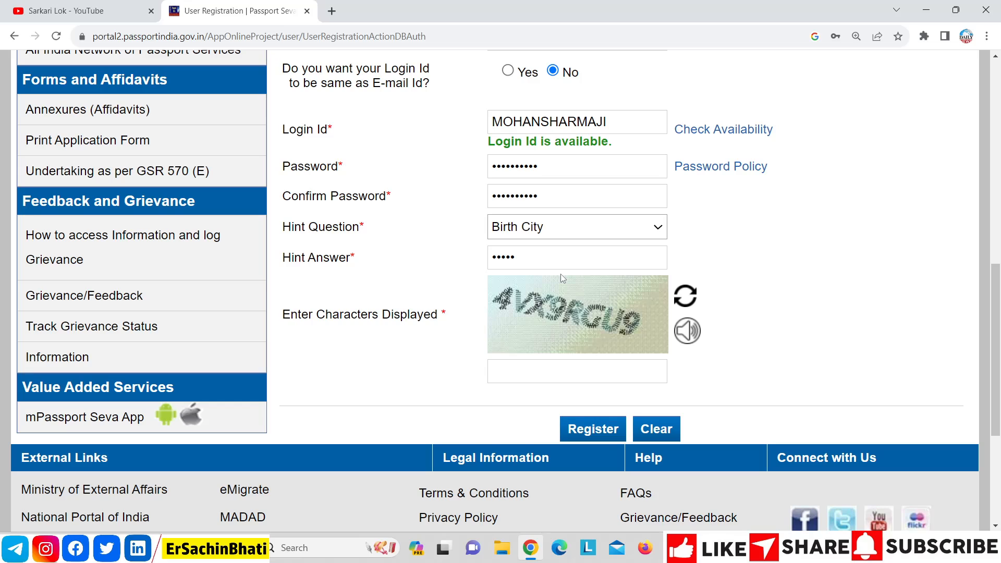
# Step: Enter the captcha characters, fix the wrongly typed last character, and submit the registration
pyautogui.click(551, 370)
pyautogui.write('4')
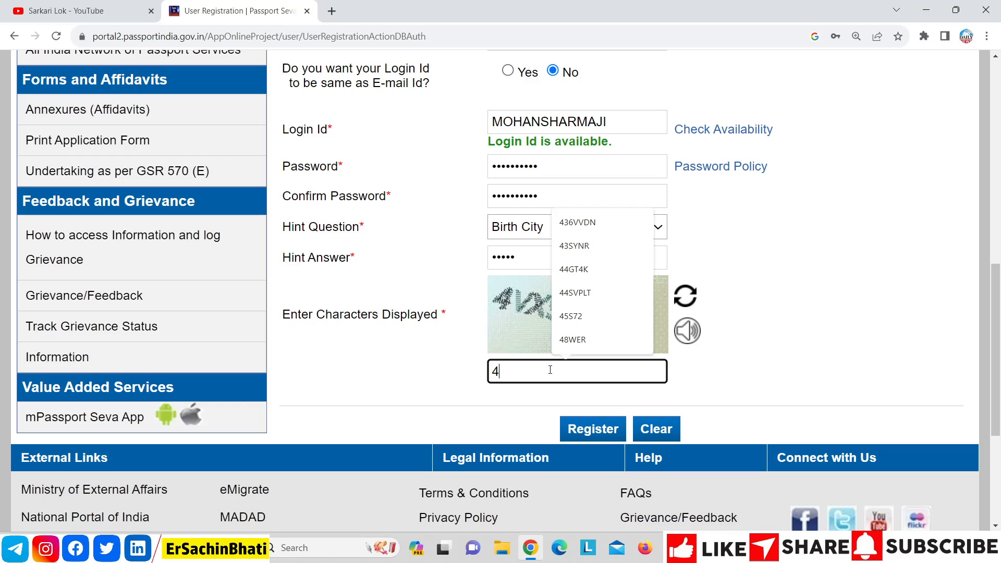
pyautogui.write('VX')
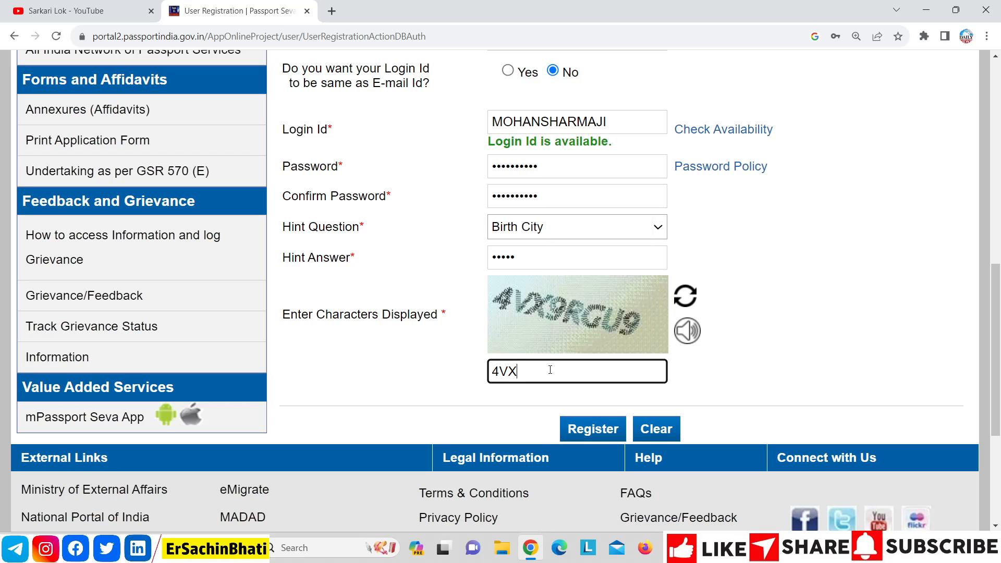
pyautogui.write('PRGU9')
pyautogui.click(705, 375)
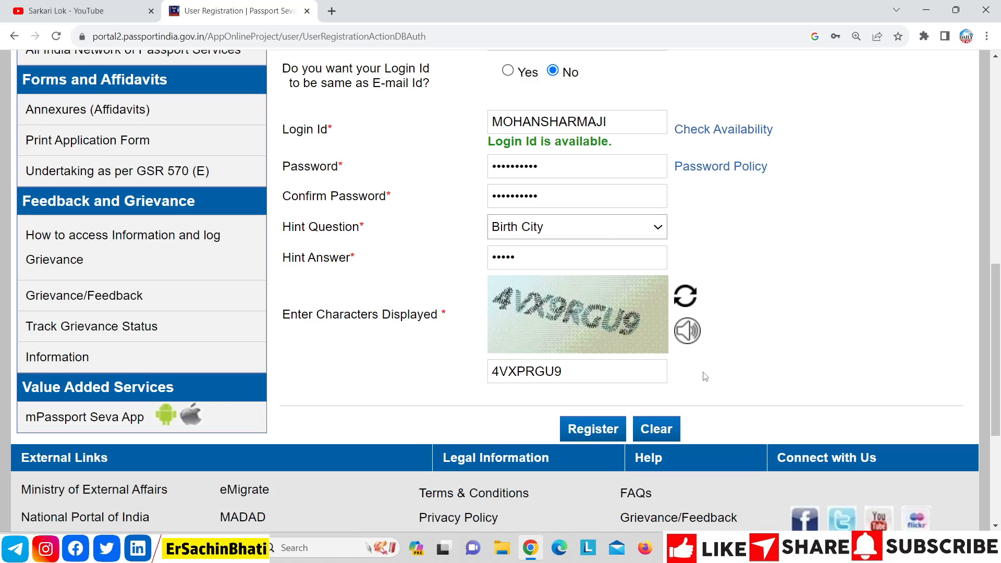
pyautogui.click(527, 372)
pyautogui.press('BackSpace')
pyautogui.write('9')
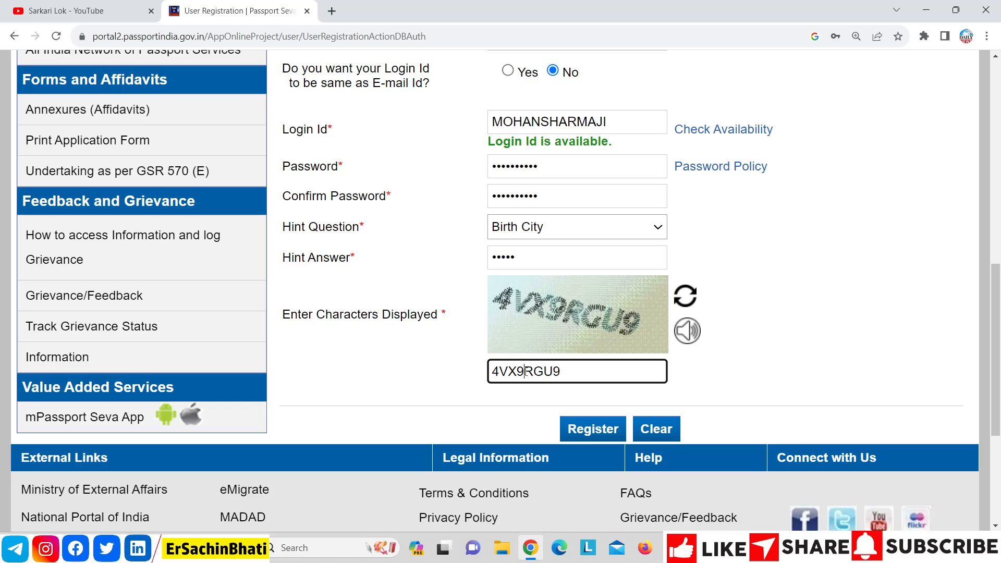
pyautogui.click(816, 401)
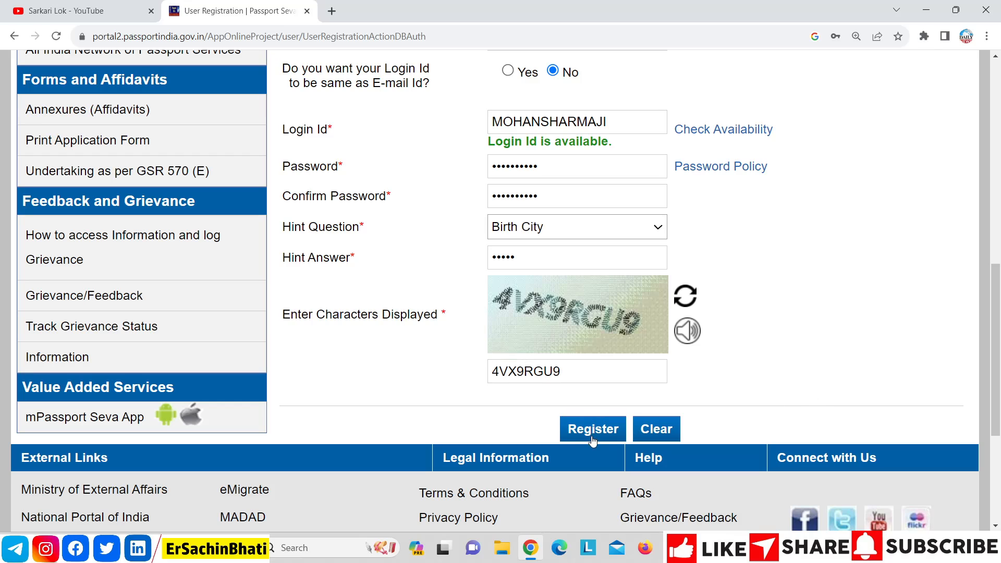
pyautogui.click(594, 440)
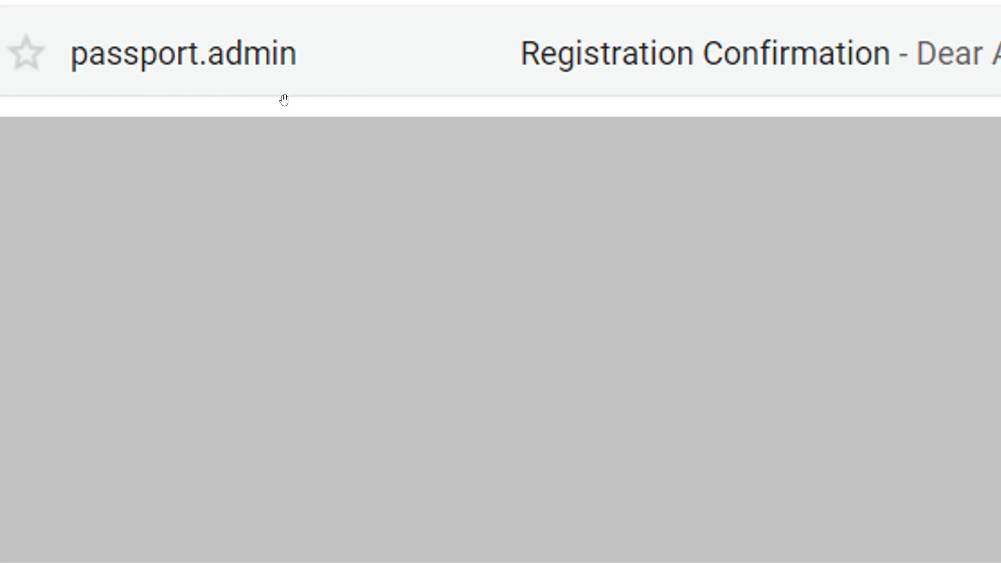
# Step: Open the Passport Seva Registration Confirmation email and scroll down to its activation link
pyautogui.click(625, 65)
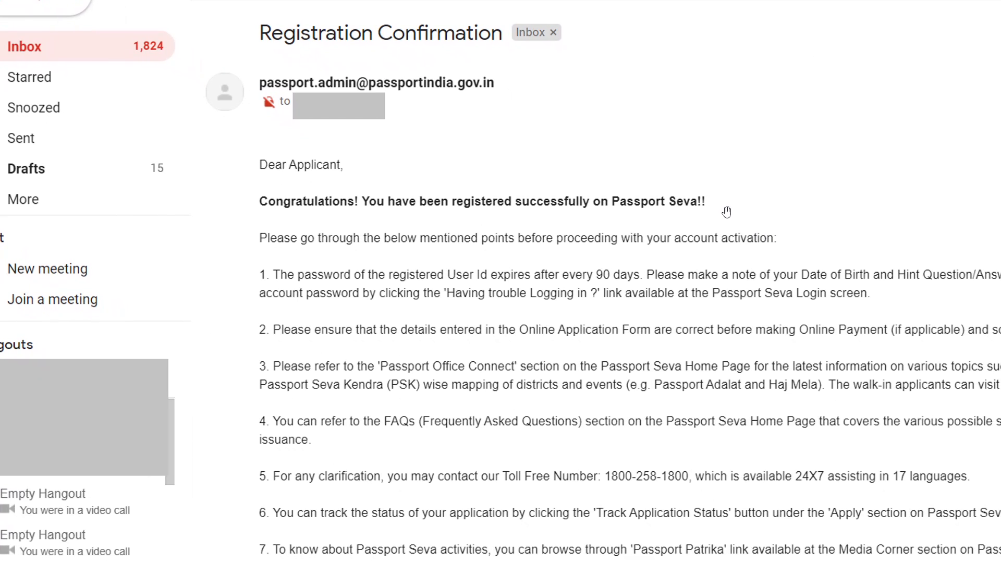
pyautogui.scroll(-3, 727, 212)
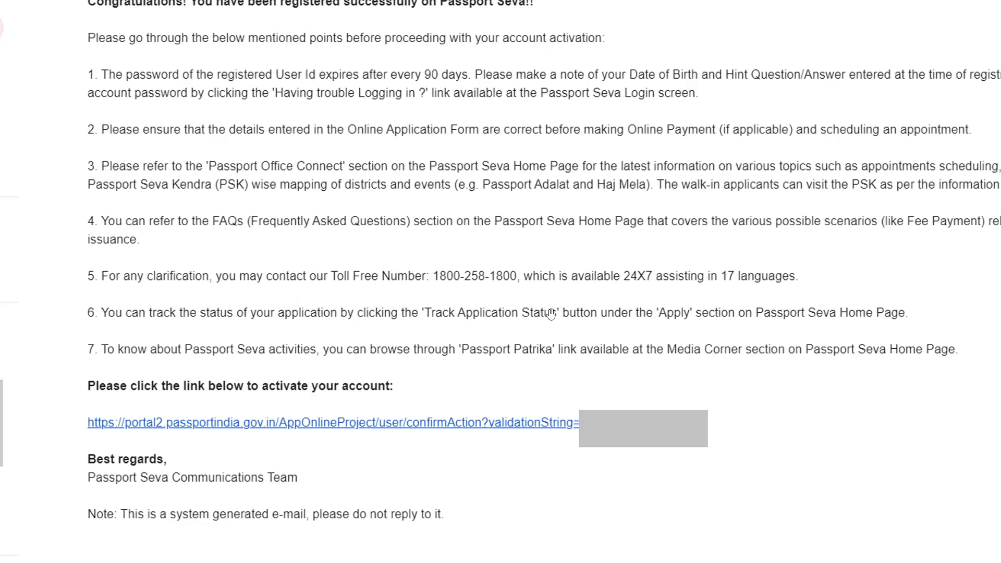
# Step: Follow the activation link, submit the user ID to activate the account, and return Home
pyautogui.click(342, 424)
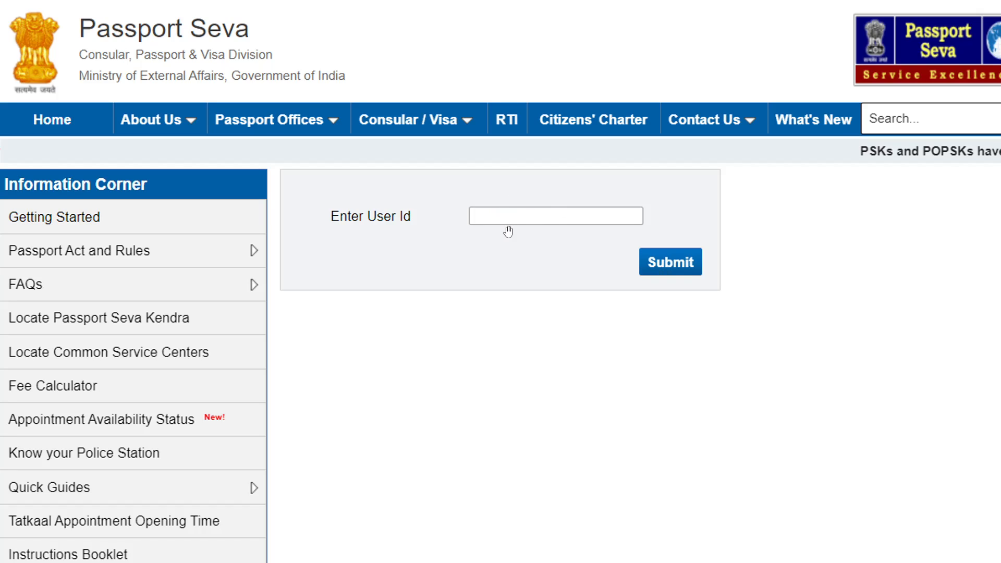
pyautogui.click(664, 268)
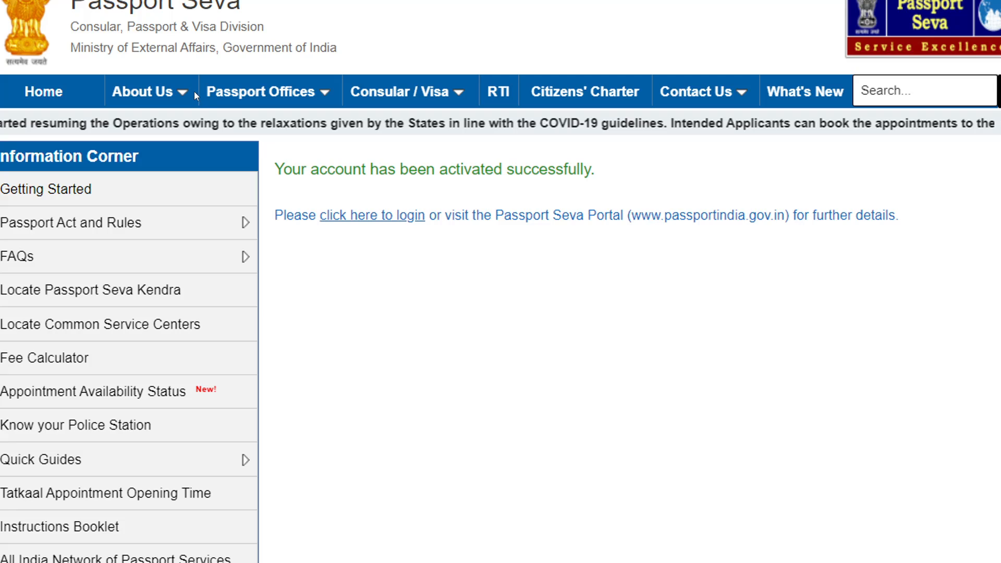
pyautogui.click(96, 88)
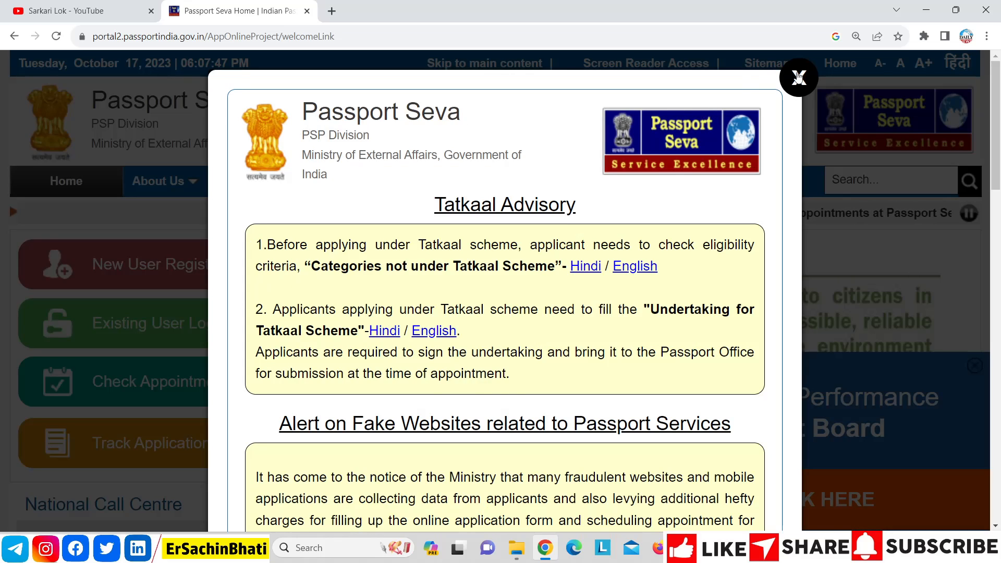
# Step: Dismiss the Tatkaal Advisory and log in via Existing User Login with the new account
pyautogui.click(782, 82)
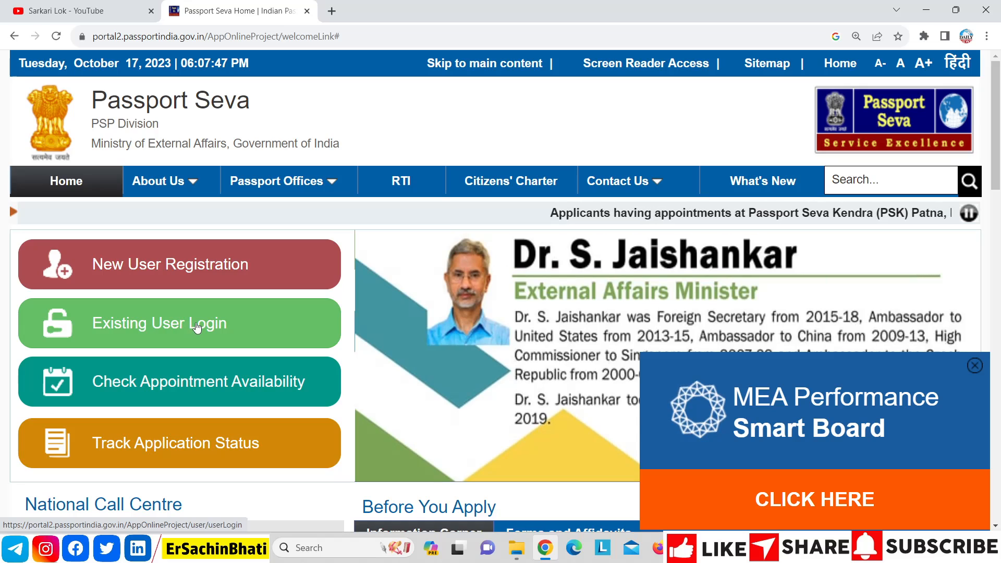
pyautogui.click(197, 327)
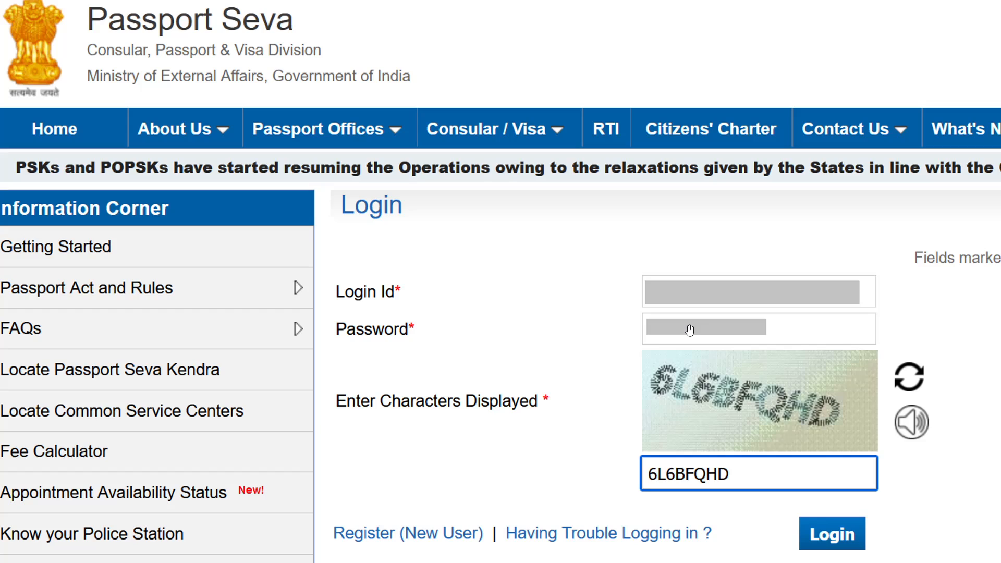
pyautogui.click(840, 537)
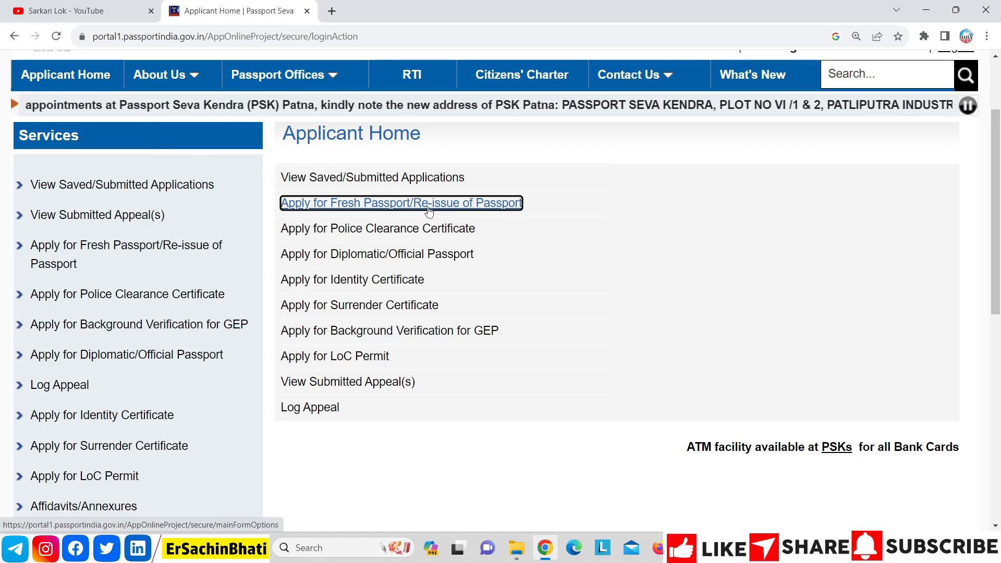
# Step: Choose Apply for Fresh Passport/Re-issue of Passport and open the application form
pyautogui.click(171, 249)
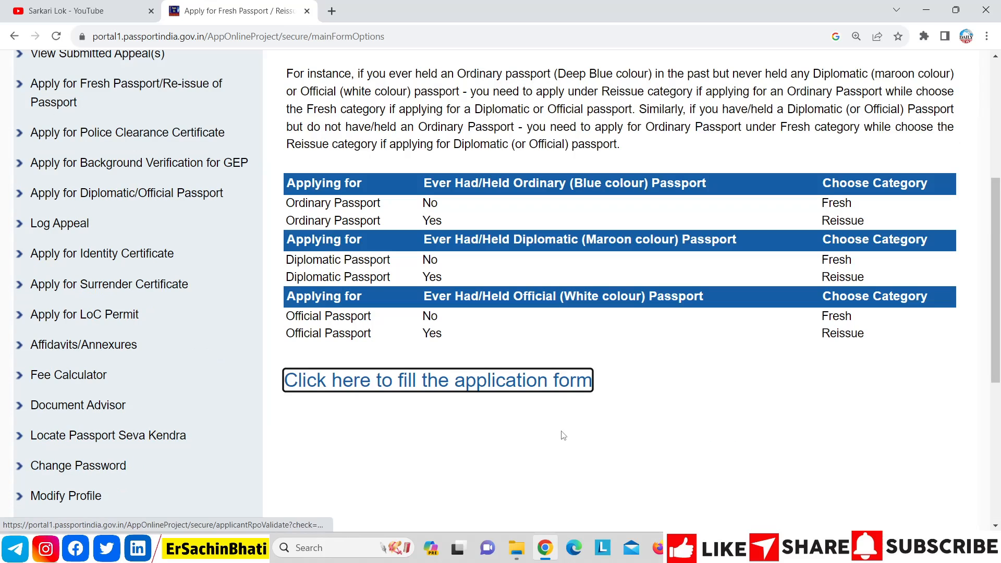
pyautogui.click(536, 386)
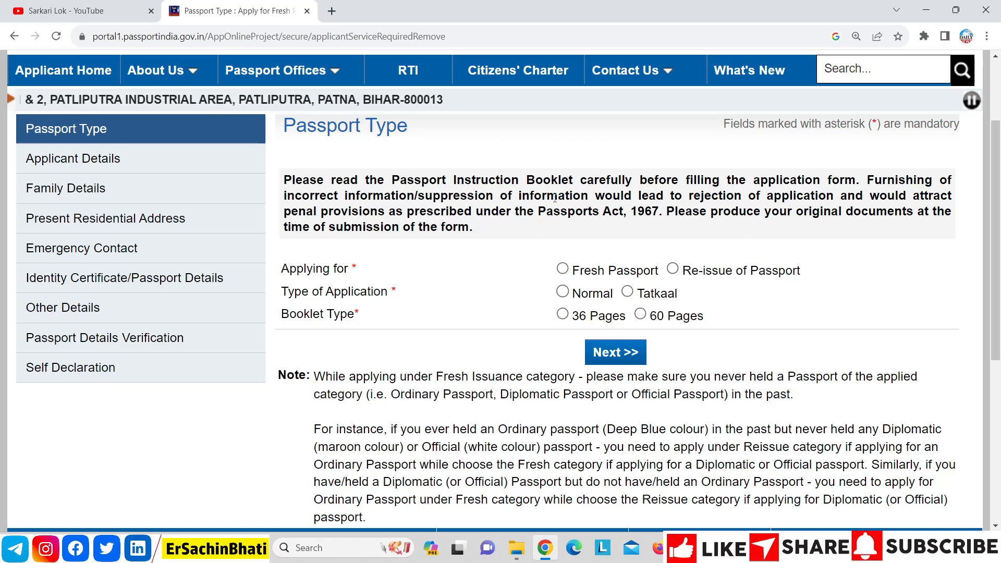
# Step: Select Re-issue of Passport under Applying for
pyautogui.click(673, 270)
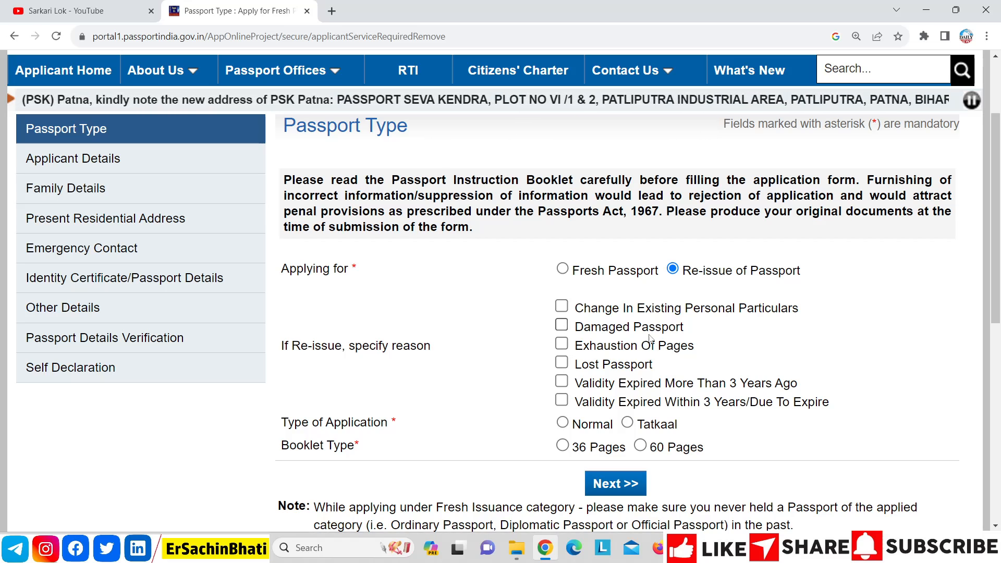
# Step: Try each re-issue reason checkbox, leaving Change In Existing Personal Particulars ticked
pyautogui.click(562, 401)
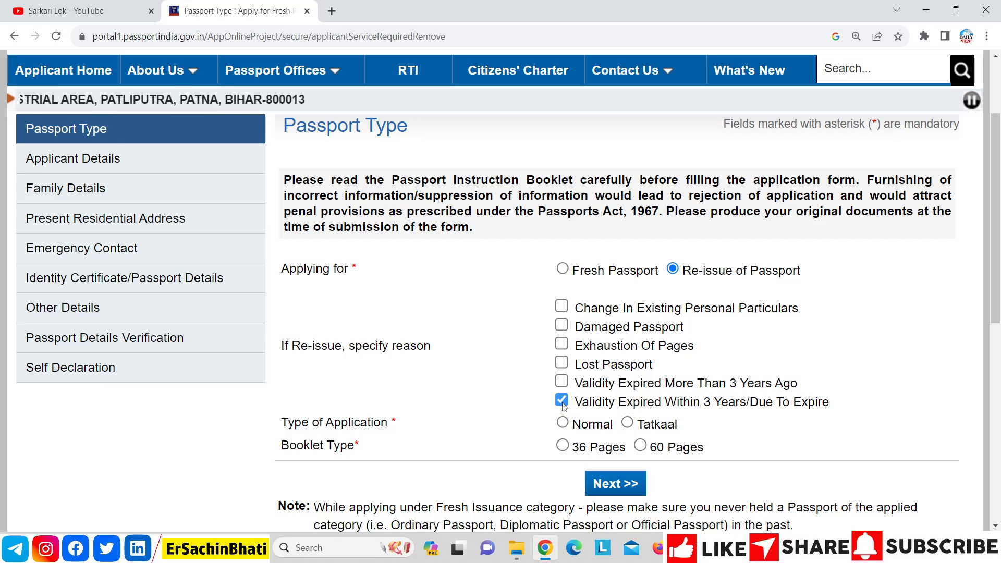
pyautogui.click(563, 403)
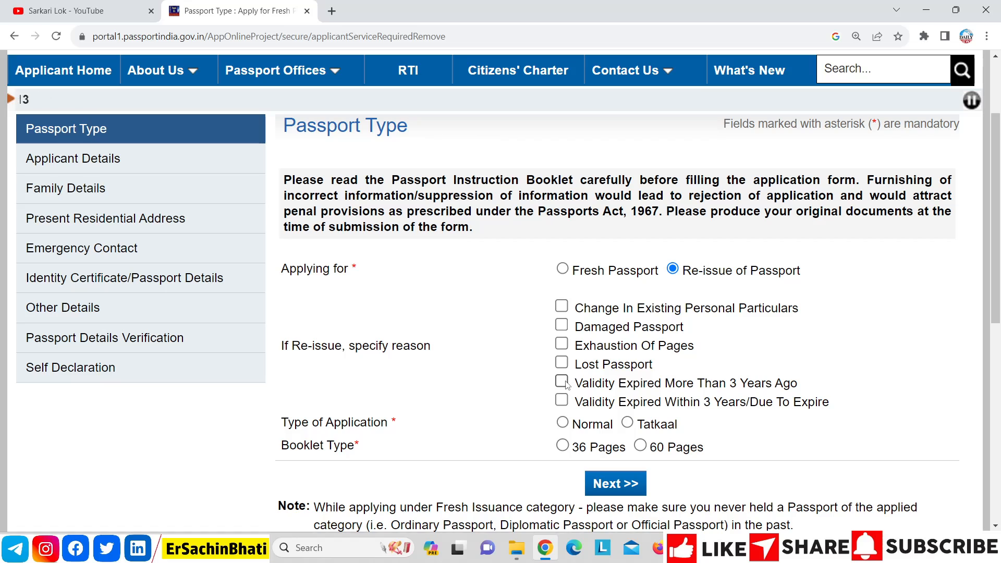
pyautogui.click(564, 386)
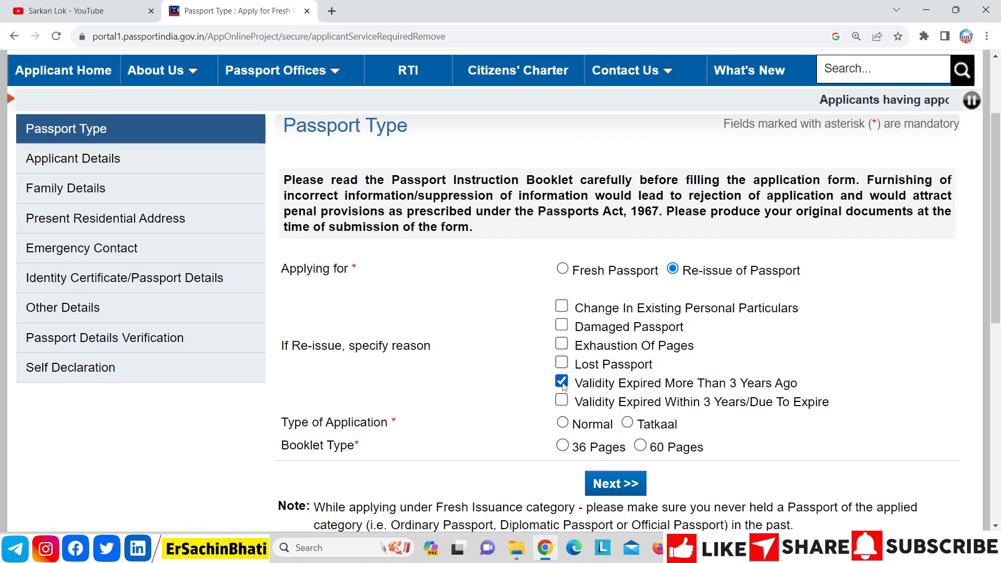
pyautogui.click(563, 385)
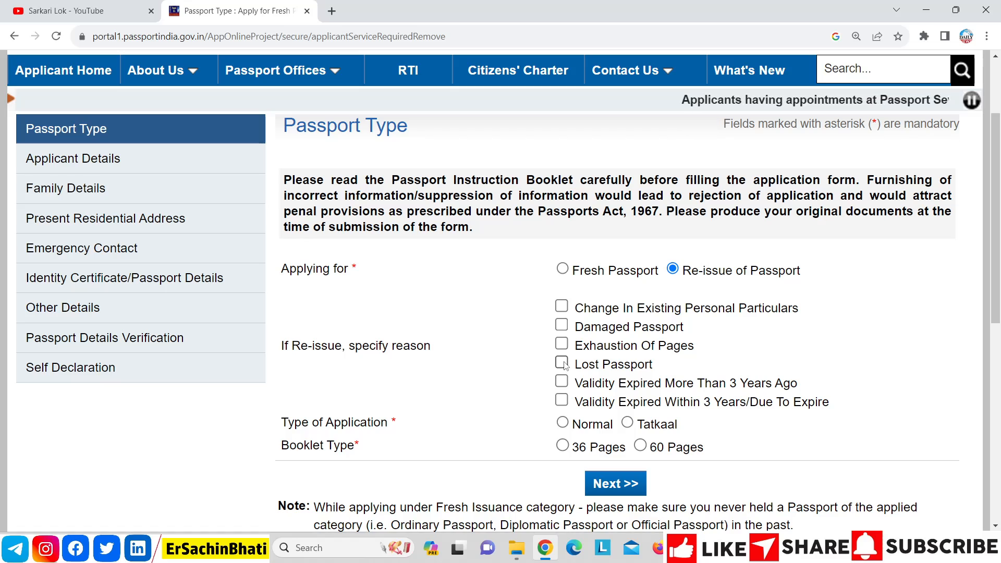
pyautogui.click(562, 364)
pyautogui.click(563, 364)
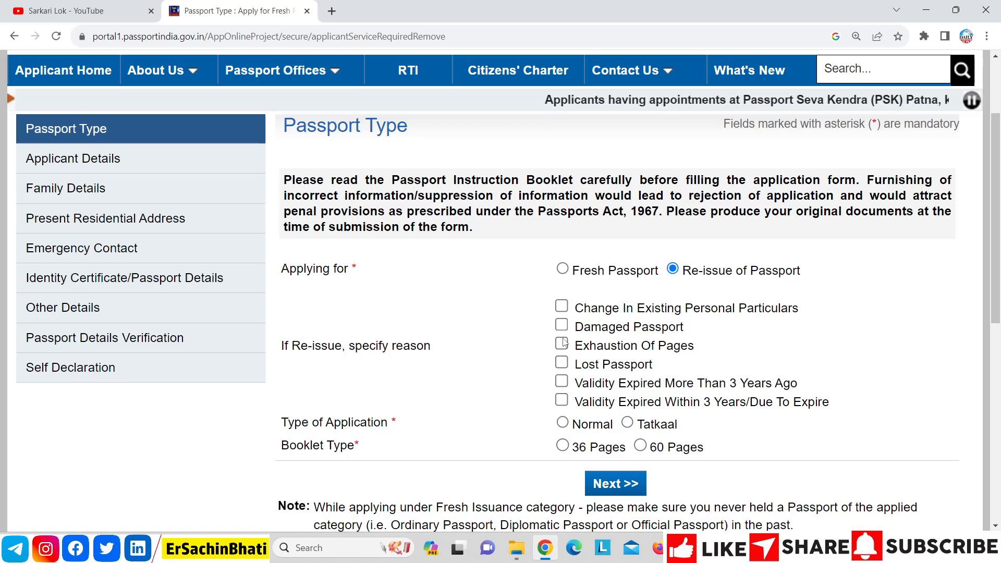
pyautogui.click(562, 344)
pyautogui.click(562, 345)
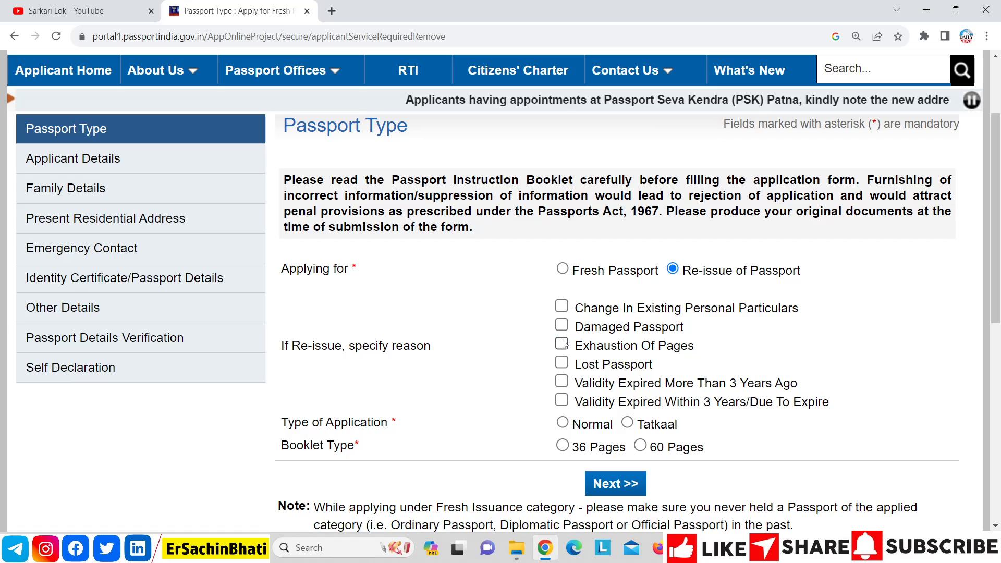
pyautogui.click(562, 327)
pyautogui.click(563, 327)
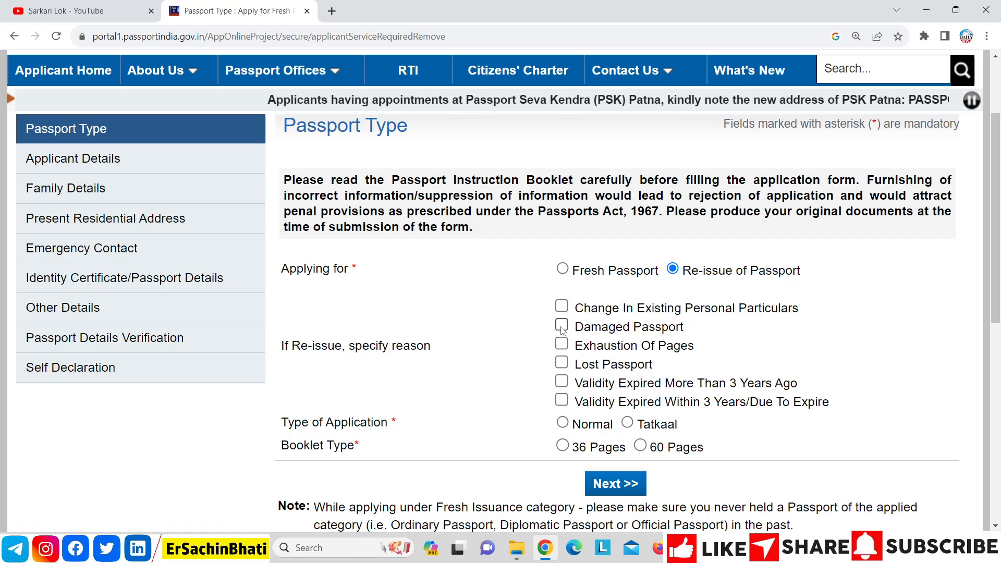
pyautogui.click(561, 308)
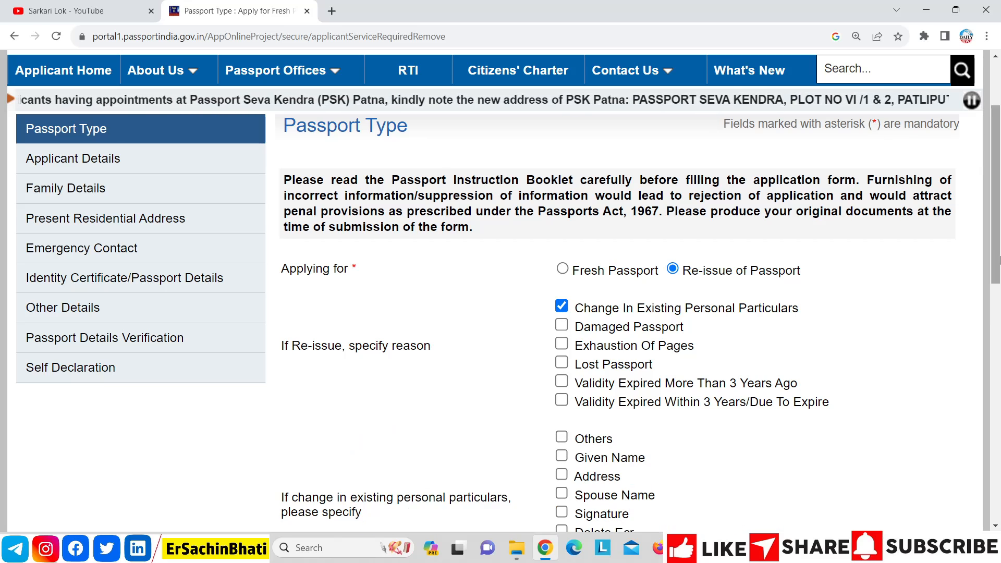
pyautogui.scroll(-3, 1000, 276)
pyautogui.scroll(-3, 999, 276)
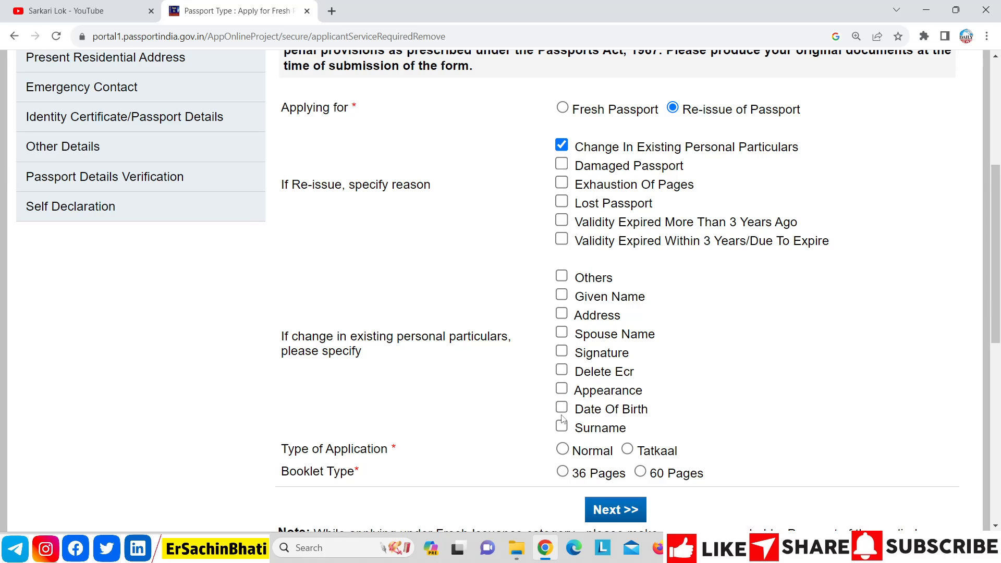
# Step: Switch the reason to Validity Expired Within 3 Years/Due To Expire and continue to Applicant Details
pyautogui.click(563, 145)
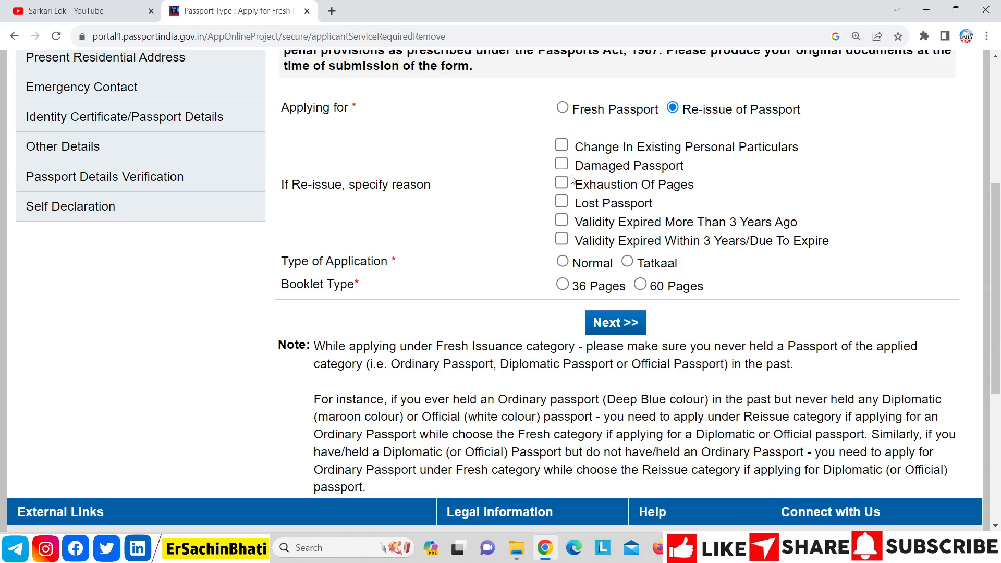
pyautogui.click(563, 243)
pyautogui.click(606, 328)
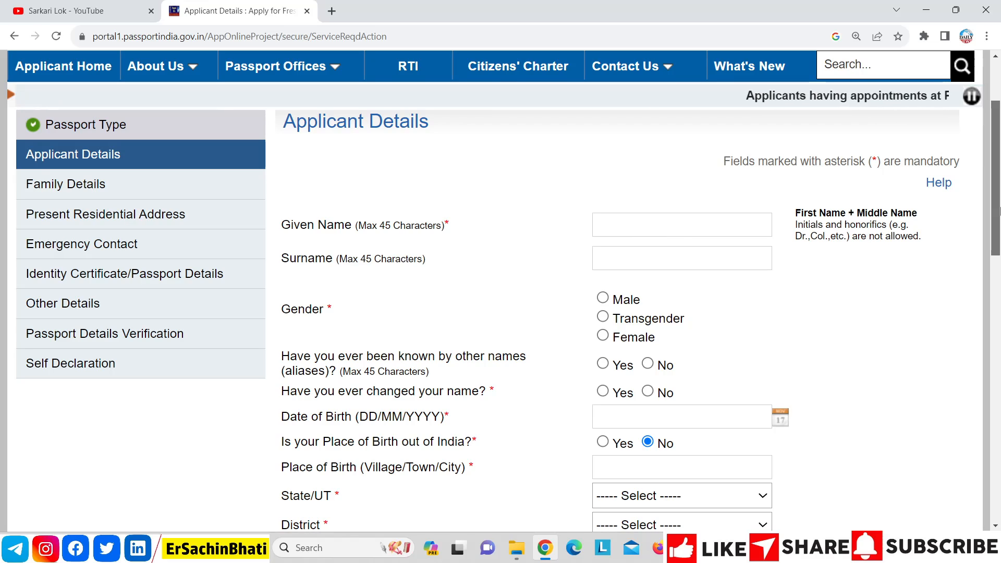
# Step: Set gender to Male and answer No to both the alias-name and name-change questions
pyautogui.moveTo(1000, 211); pyautogui.dragTo(1000, 280)
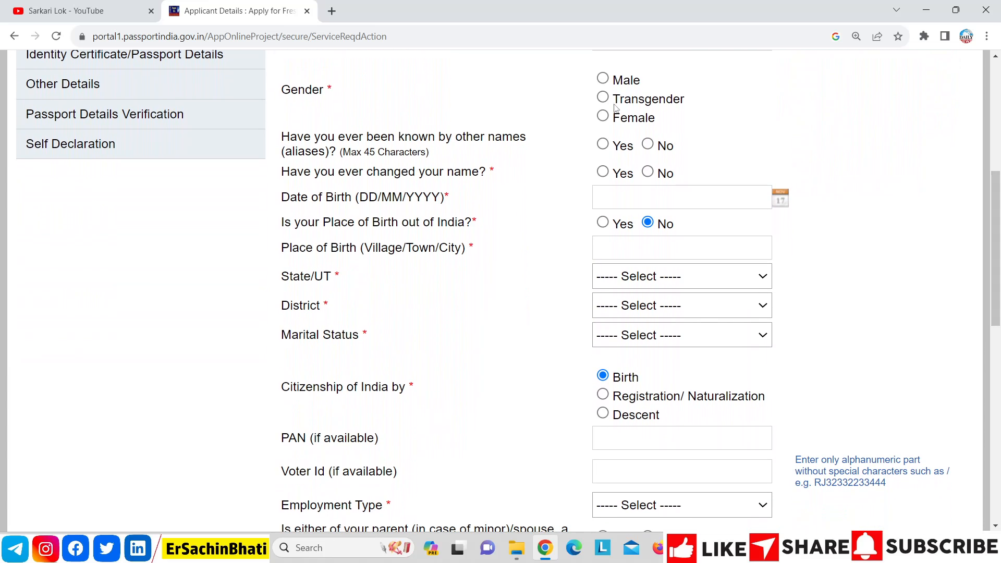
pyautogui.click(604, 79)
pyautogui.click(603, 145)
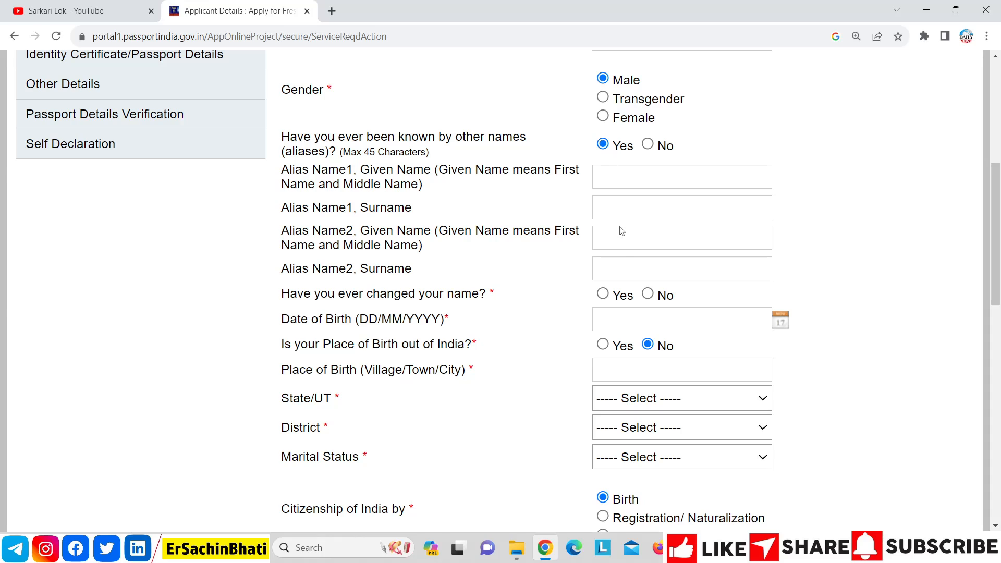
pyautogui.click(648, 145)
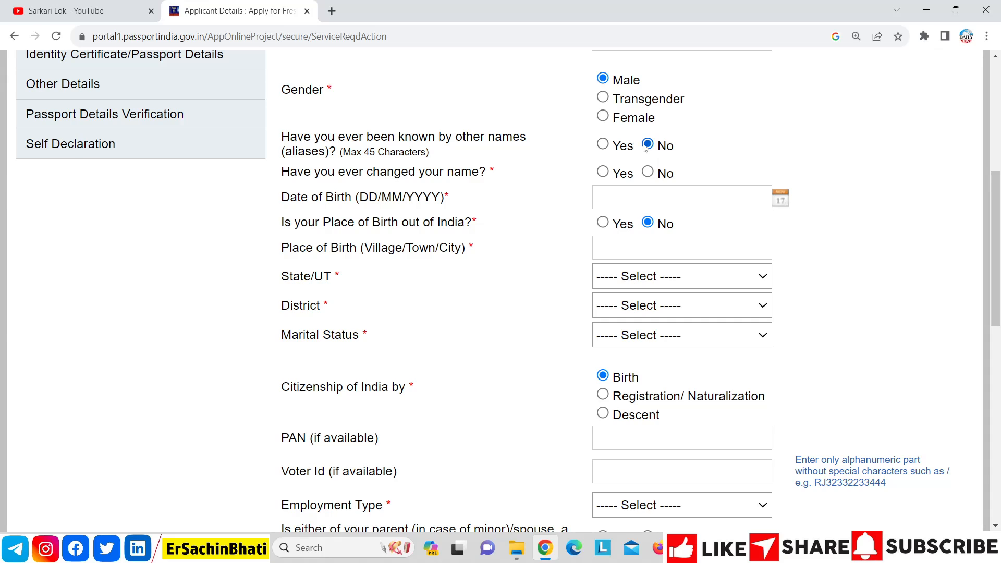
pyautogui.click(603, 174)
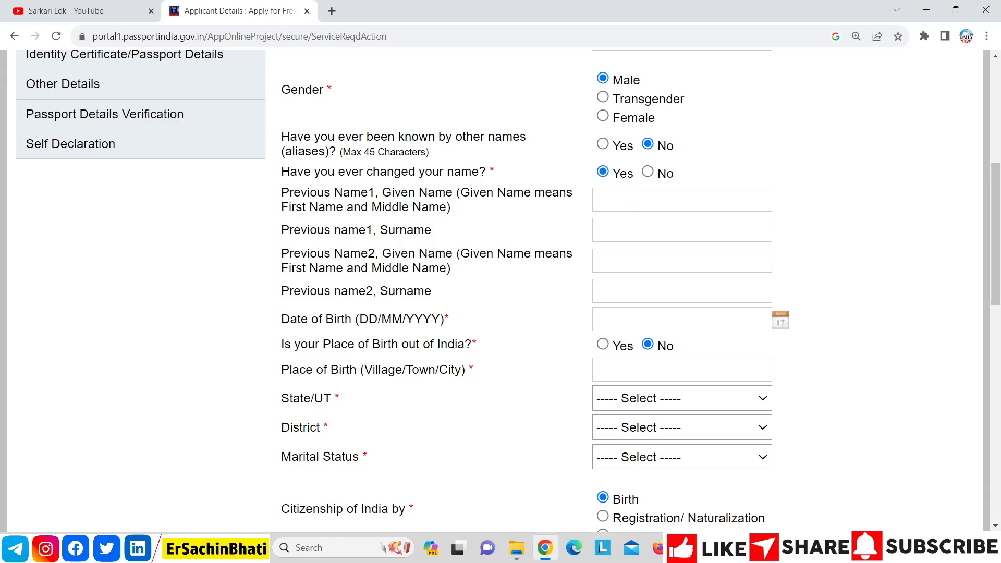
pyautogui.click(648, 172)
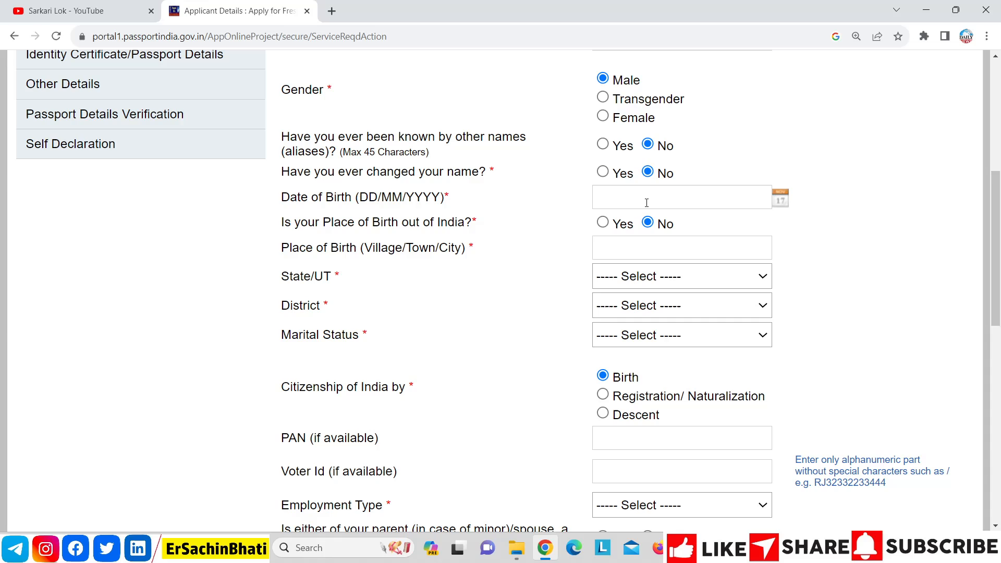
# Step: Set birthplace NOIDA, state Uttar Pradesh, district Gautam Budh Nagar, and marital status Single
pyautogui.click(633, 246)
pyautogui.write('NOIDA')
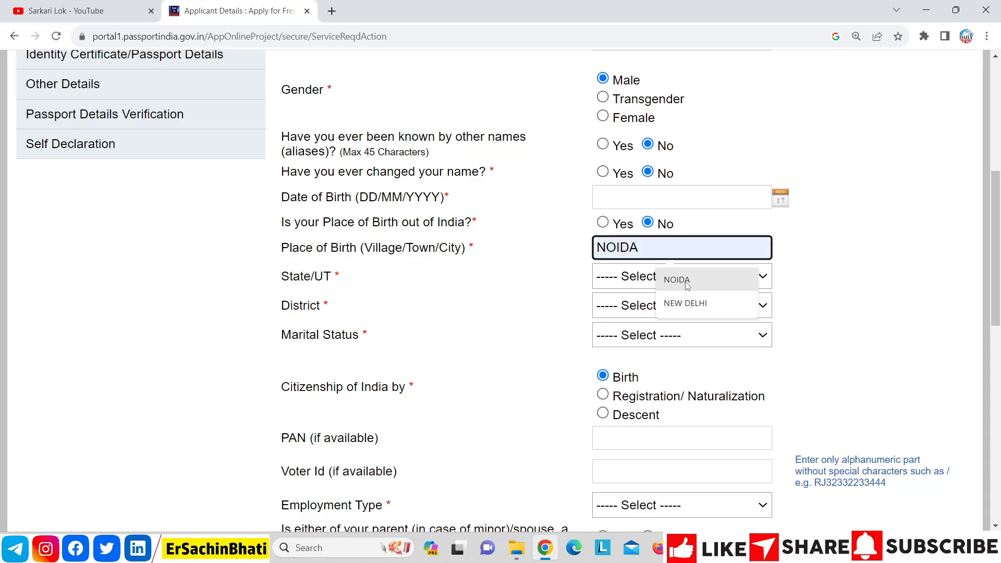
pyautogui.click(686, 284)
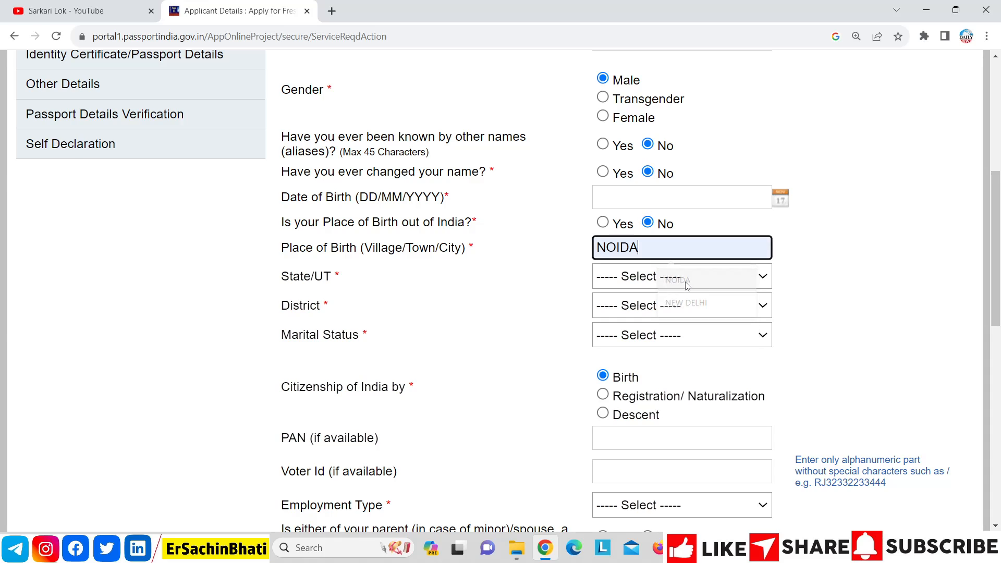
pyautogui.click(671, 282)
pyautogui.press('u')
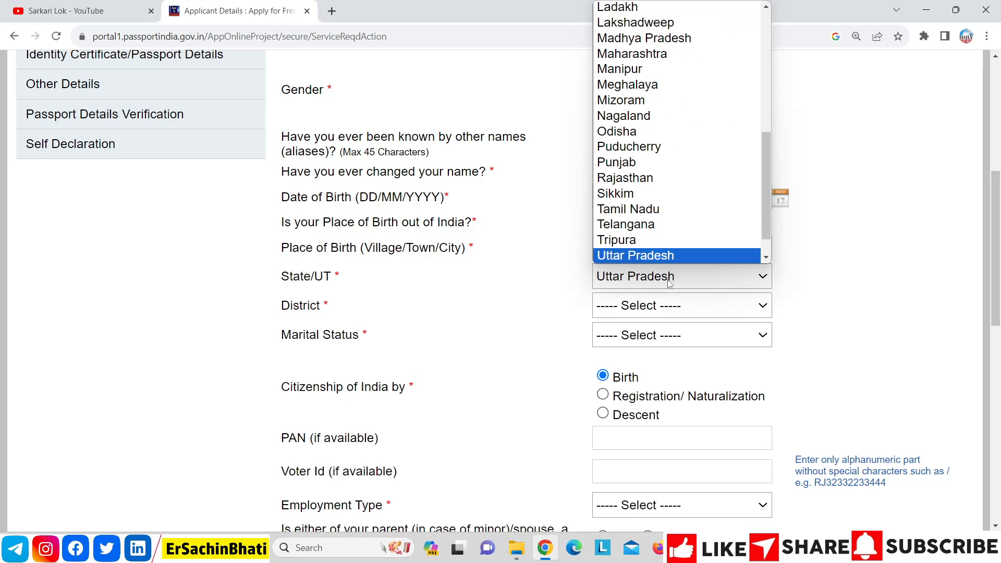
pyautogui.press('Return')
pyautogui.click(673, 313)
pyautogui.press('g')
pyautogui.press('Return')
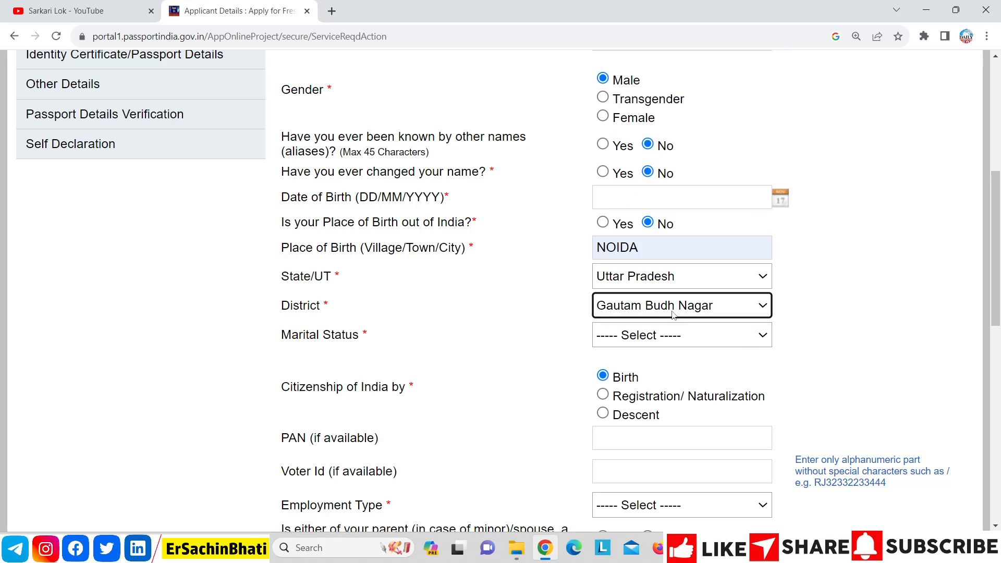
pyautogui.click(674, 335)
pyautogui.press('Down')
pyautogui.press('Down')
pyautogui.press('Down')
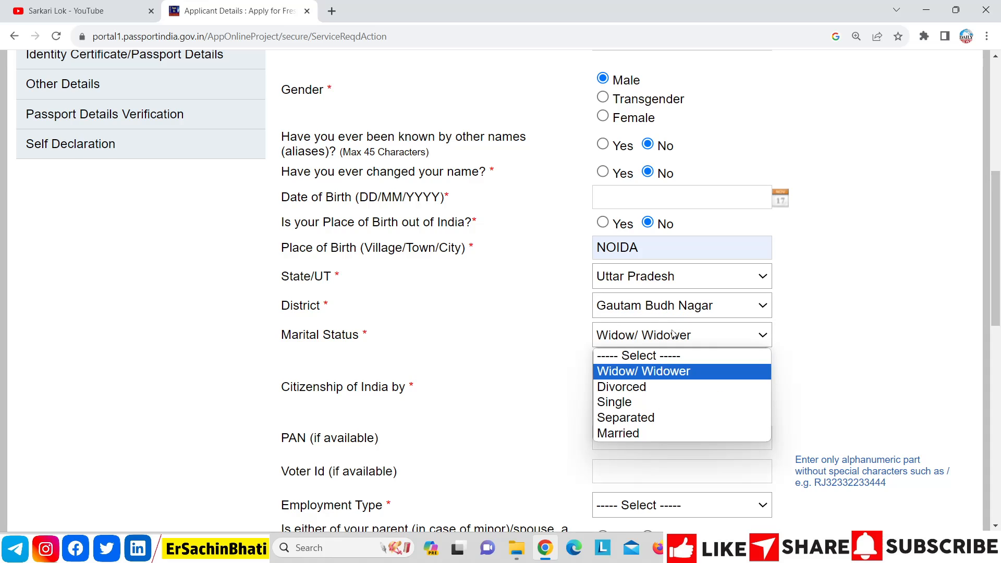
pyautogui.press('Return')
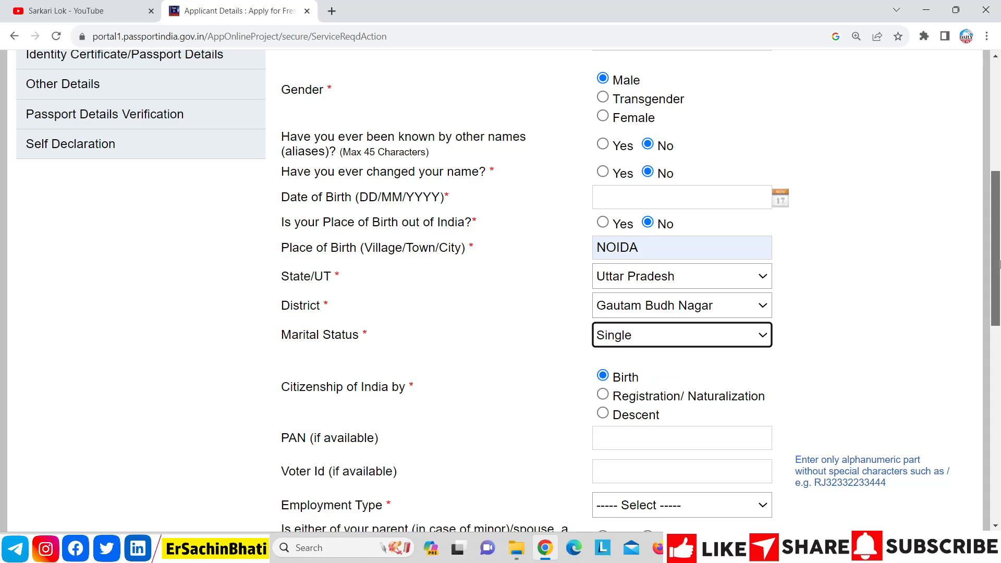
# Step: Set employment type to Private and answer No to the parent/spouse government-servant question
pyautogui.scroll(-1, 1000, 294)
pyautogui.scroll(-2, 1000, 294)
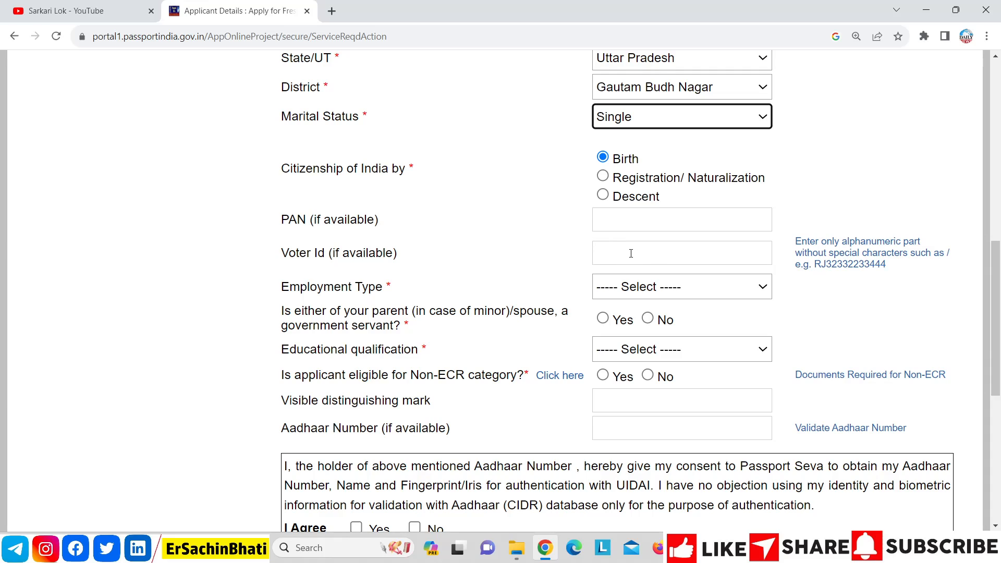
pyautogui.click(652, 286)
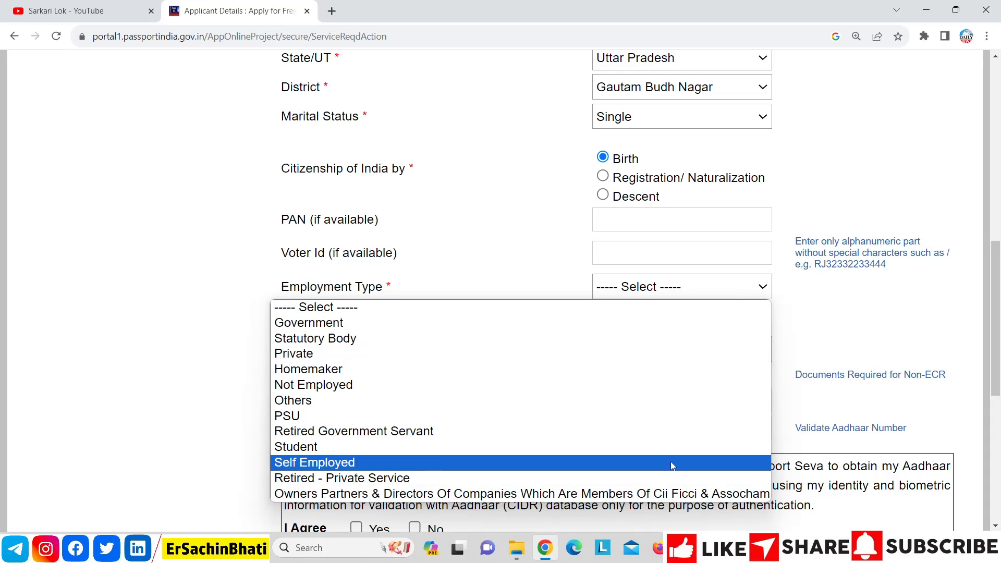
pyautogui.click(665, 354)
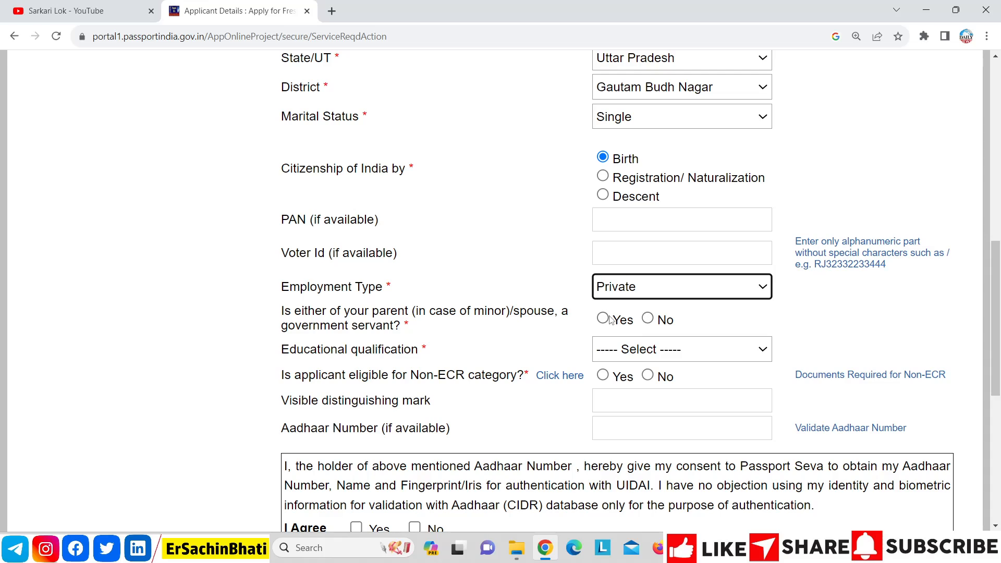
pyautogui.click(648, 319)
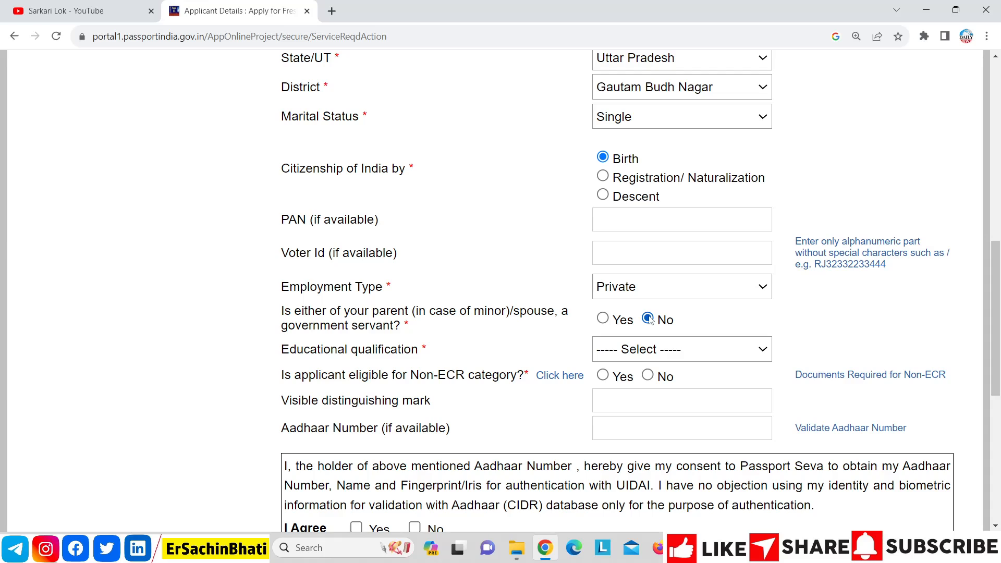
# Step: Set educational qualification to 10th Pass And Above instead of Graduate And Above
pyautogui.click(626, 350)
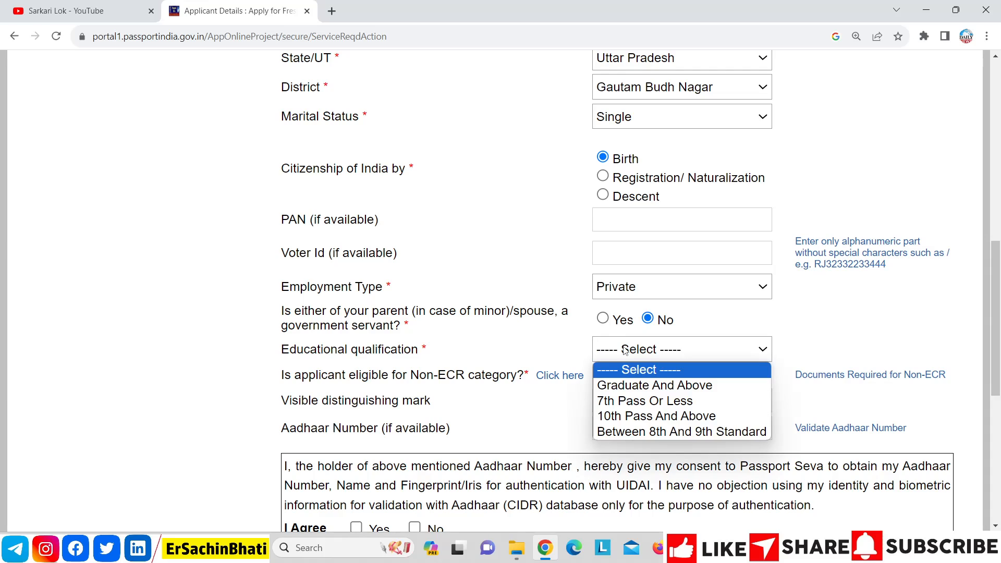
pyautogui.click(672, 387)
pyautogui.click(683, 350)
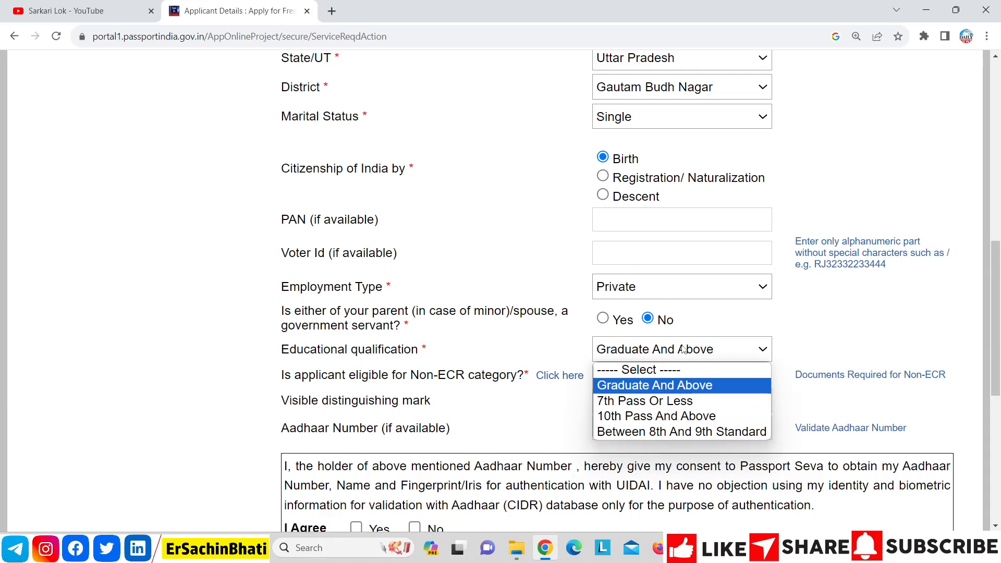
pyautogui.click(684, 416)
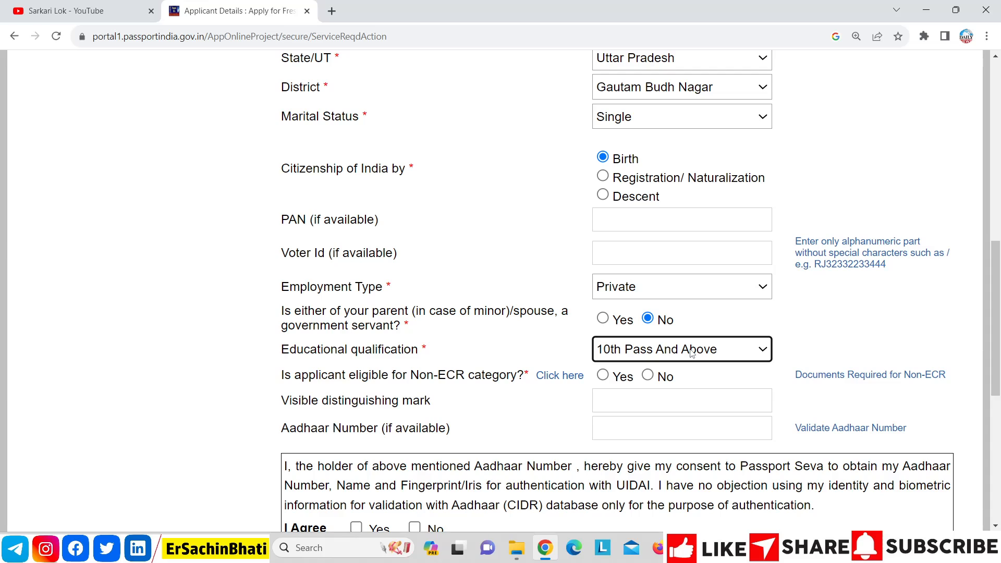
# Step: Try several qualification options, finally keeping 10th Pass And Above so Non-ECR shows Yes
pyautogui.scroll(-5, 692, 354)
pyautogui.click(688, 99)
pyautogui.click(712, 145)
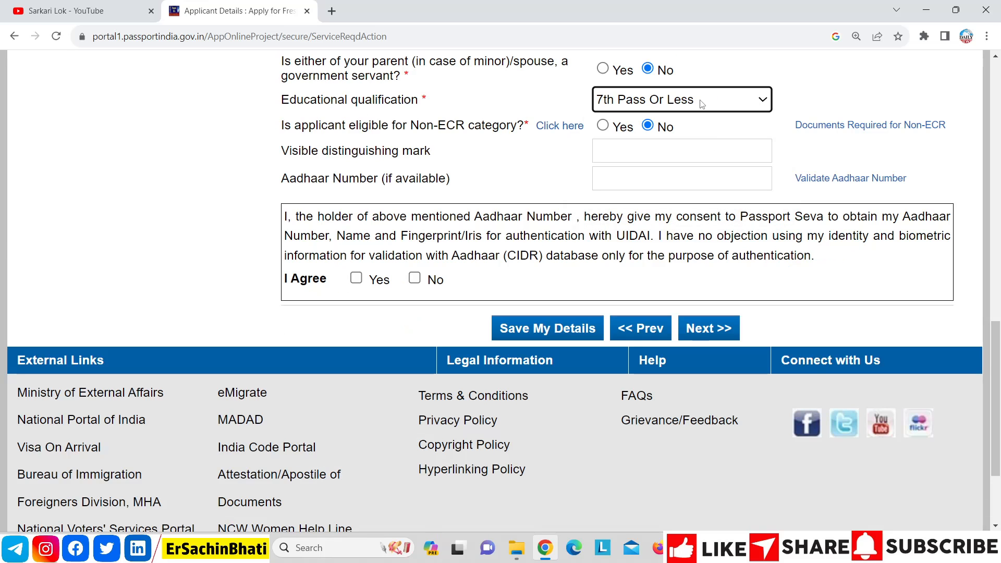
pyautogui.click(700, 104)
pyautogui.click(702, 185)
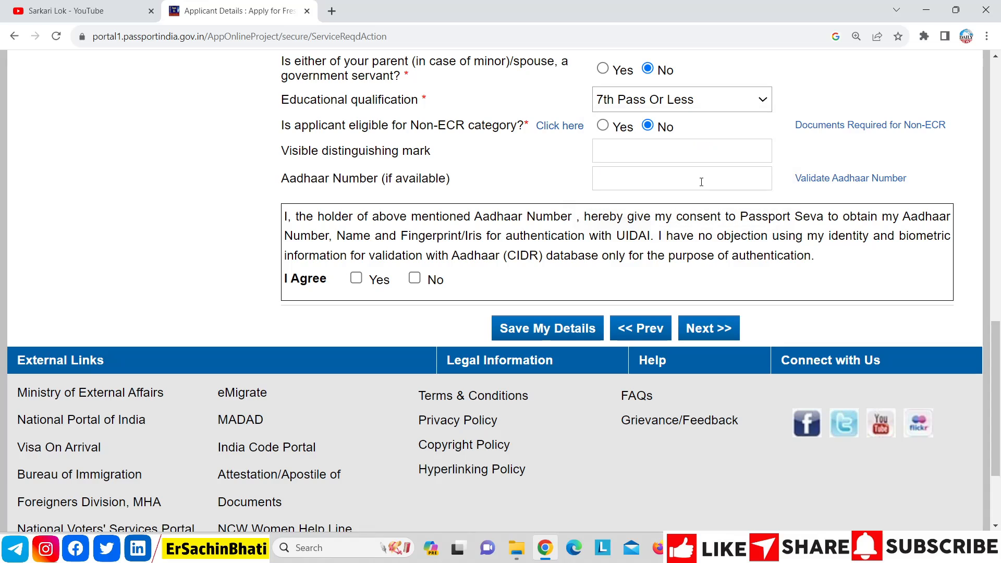
pyautogui.click(701, 104)
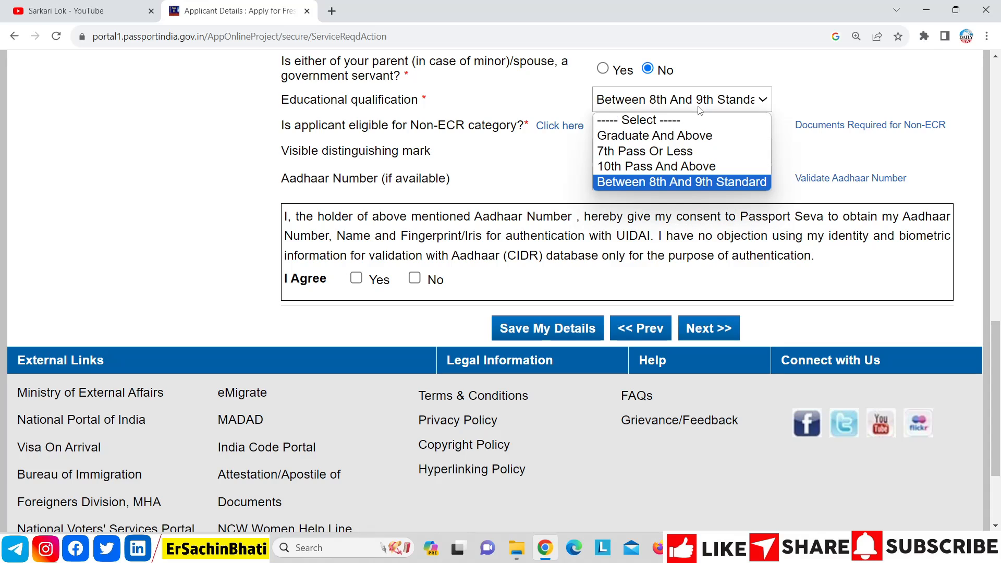
pyautogui.click(697, 168)
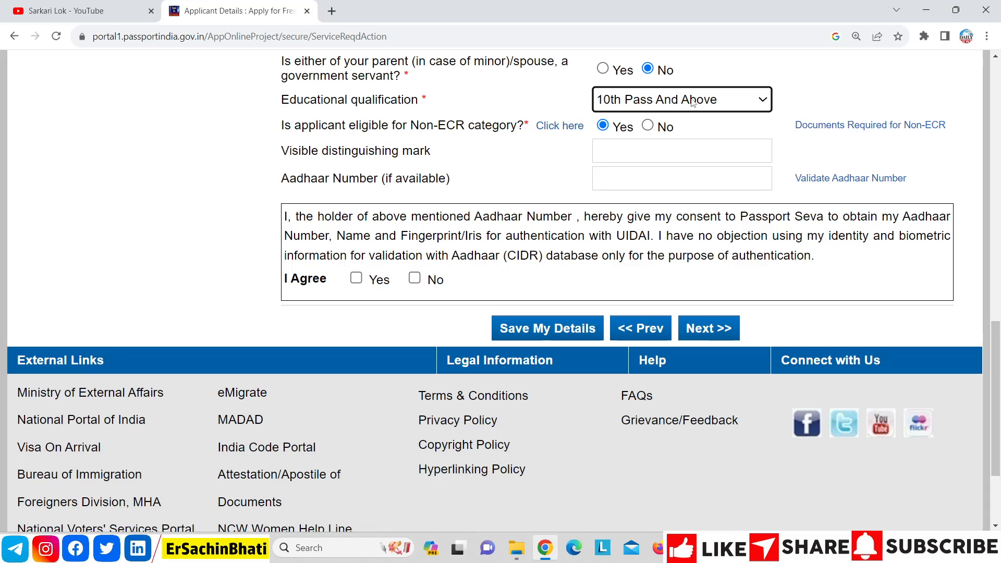
pyautogui.click(693, 103)
pyautogui.click(700, 170)
pyautogui.click(666, 108)
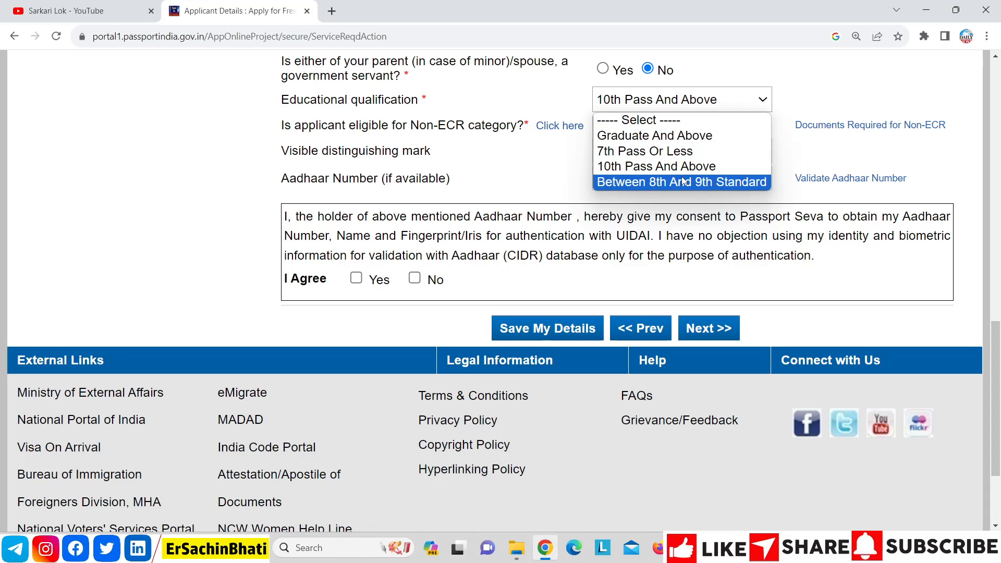
pyautogui.click(682, 181)
pyautogui.click(700, 100)
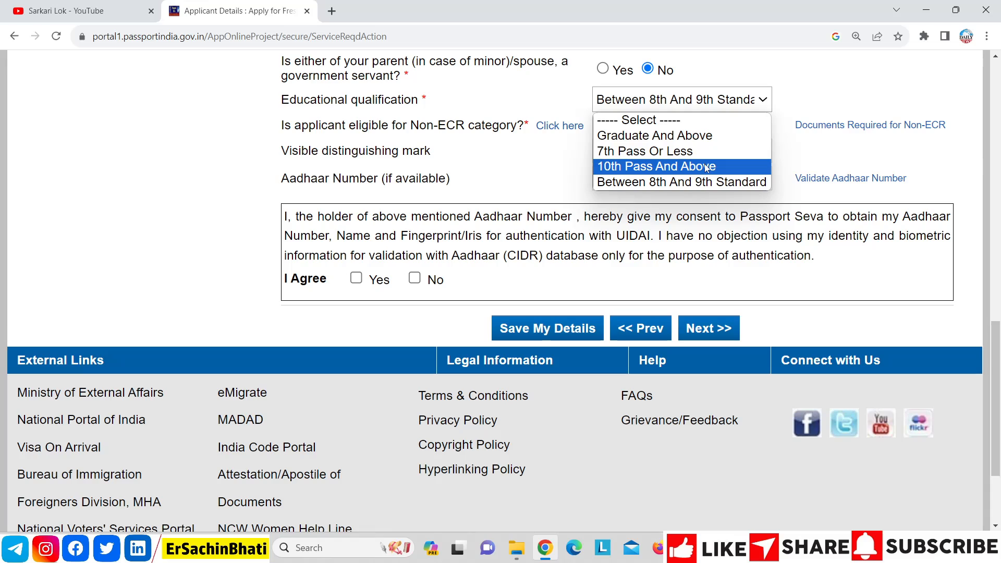
pyautogui.click(703, 158)
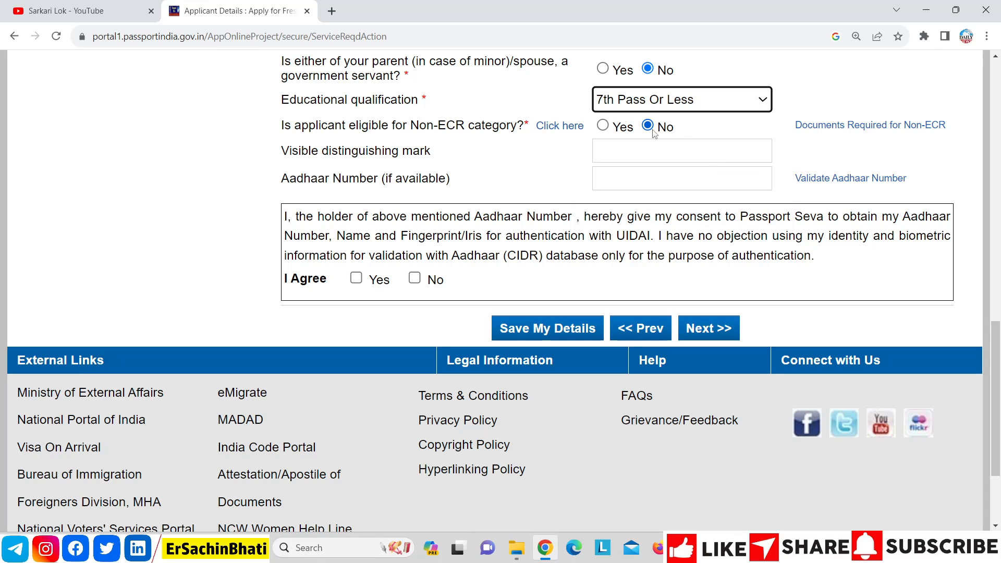
pyautogui.click(668, 104)
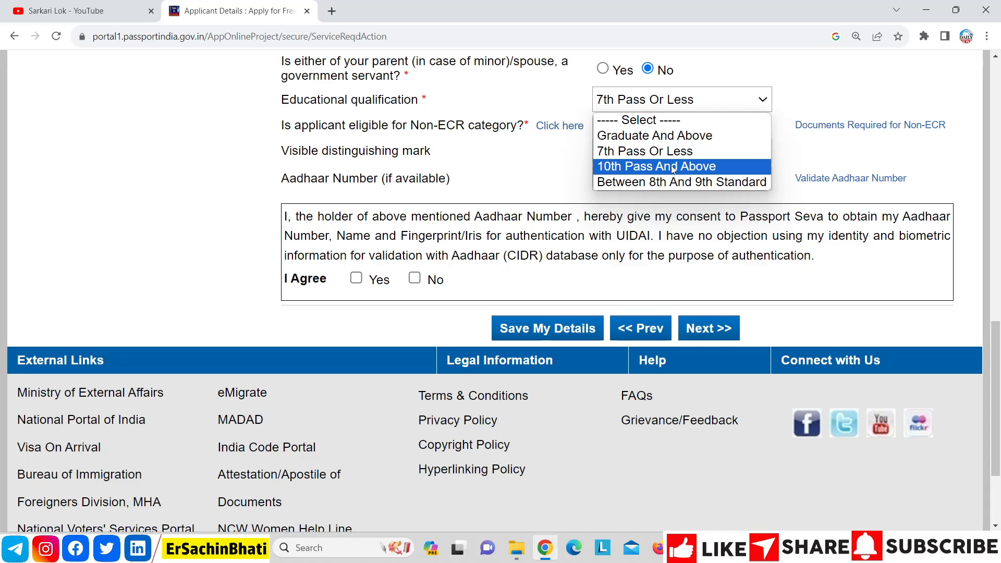
pyautogui.click(643, 168)
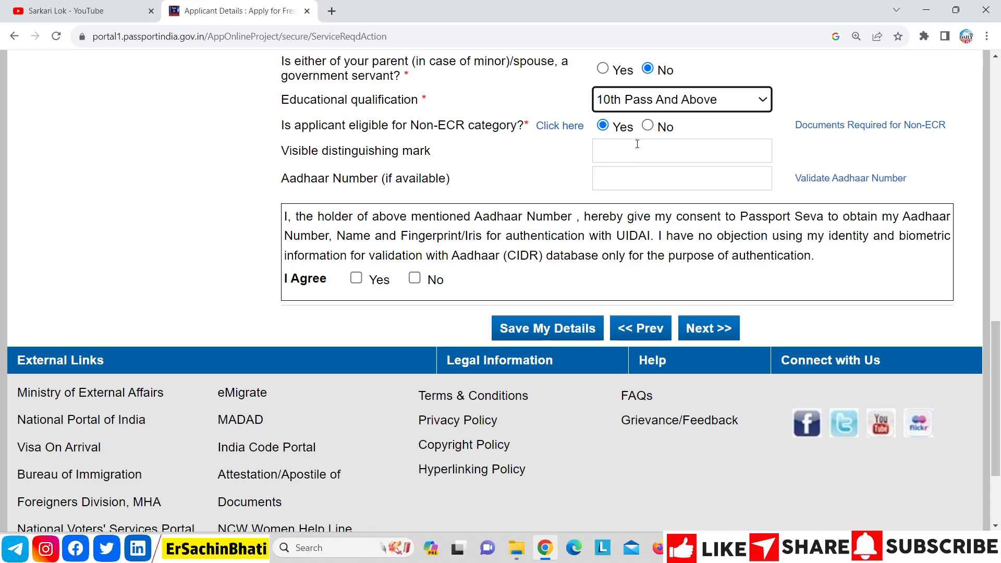
# Step: View the Documents Required for Non-ECR popup, then close it
pyautogui.moveTo(1000, 334); pyautogui.dragTo(999, 322)
pyautogui.click(912, 163)
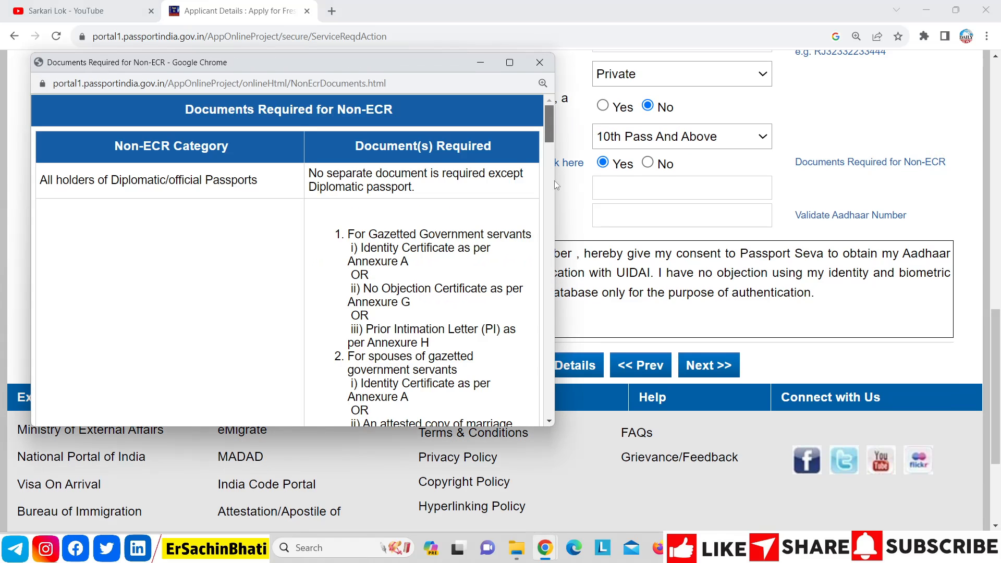
pyautogui.moveTo(549, 123); pyautogui.dragTo(603, 163)
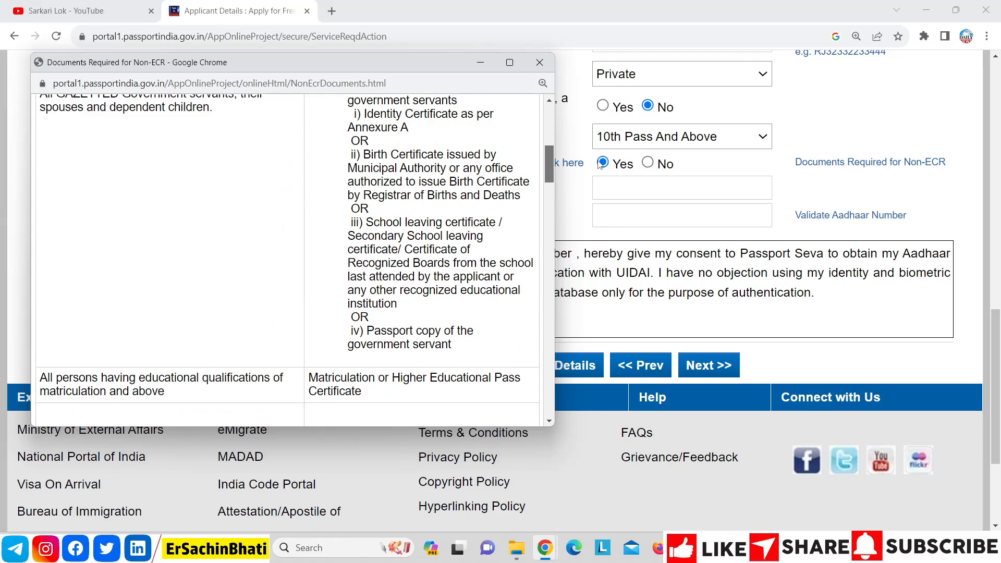
pyautogui.click(542, 62)
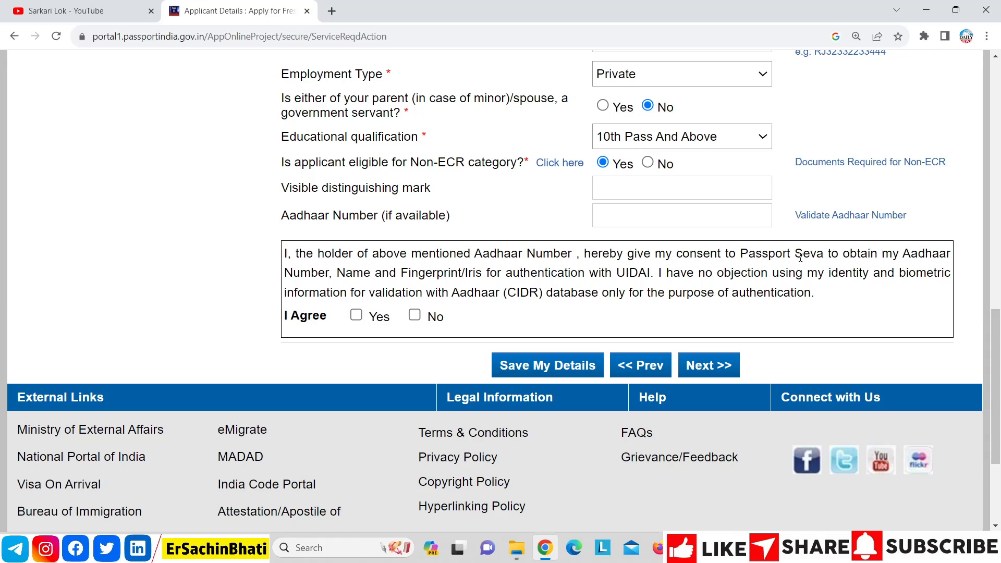
# Step: Recheck the qualification list, leaving 10th Pass And Above unchanged
pyautogui.click(724, 134)
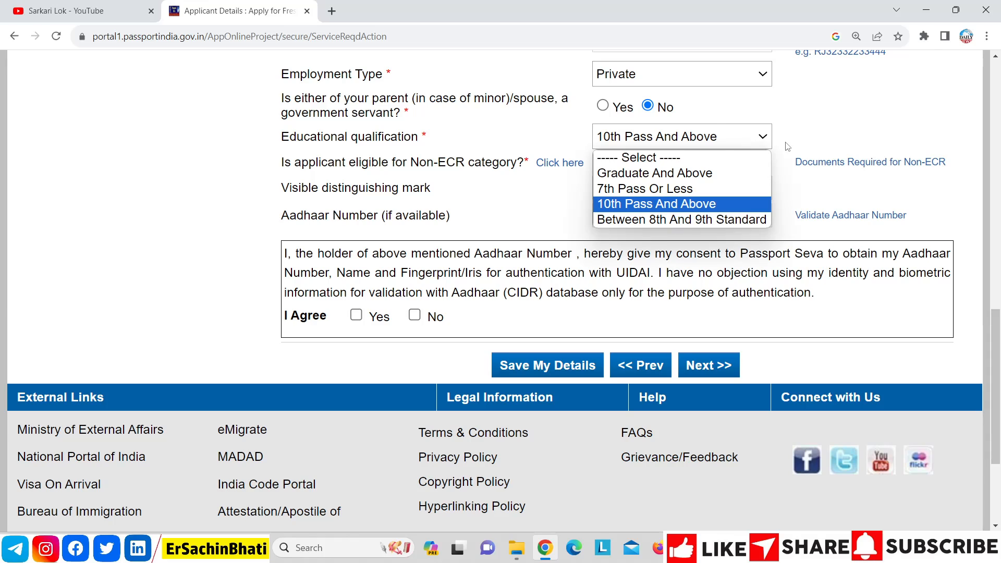
pyautogui.click(801, 148)
pyautogui.click(750, 137)
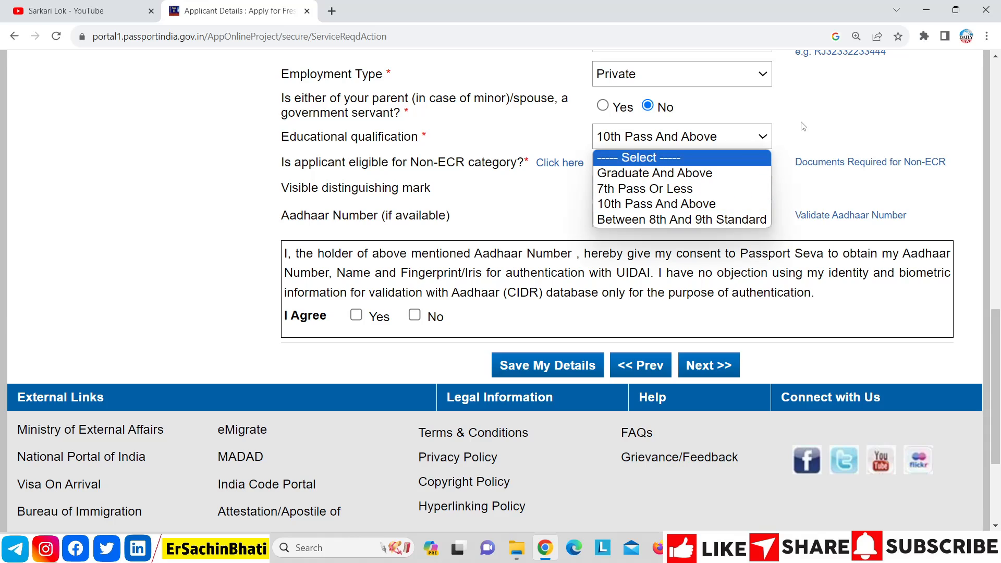
pyautogui.click(812, 135)
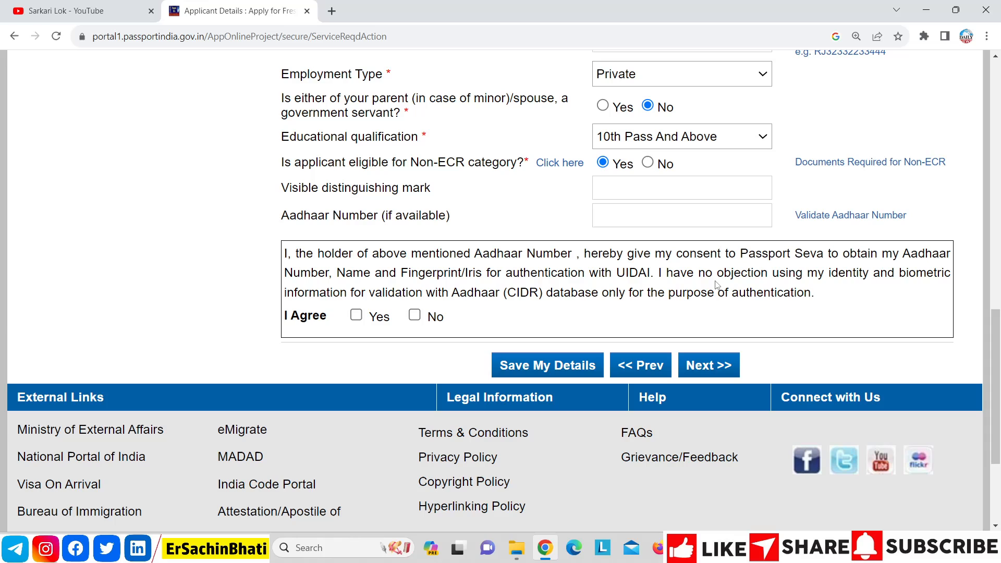
# Step: Advance through Family Details to the Present Residential Address page
pyautogui.click(733, 369)
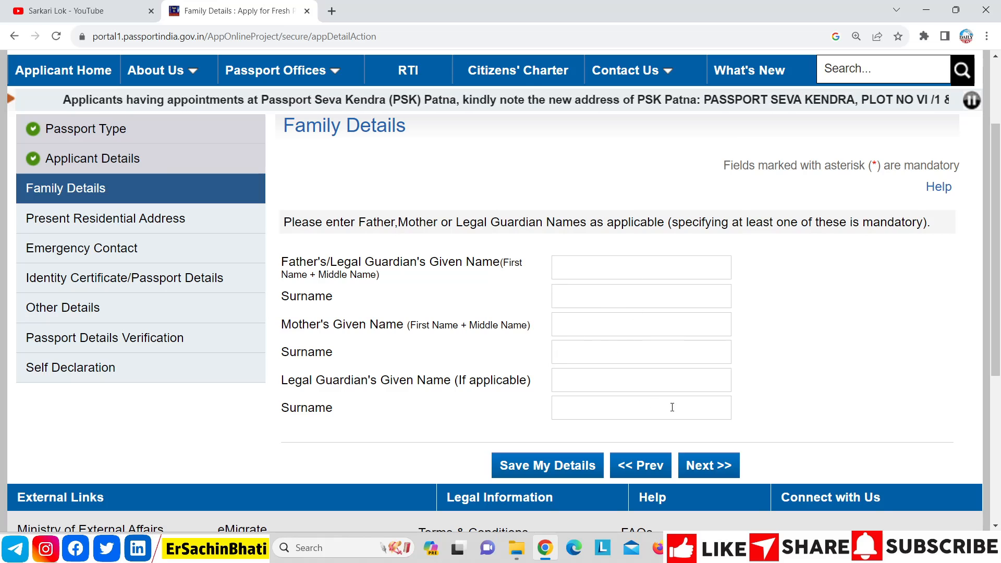
pyautogui.click(726, 470)
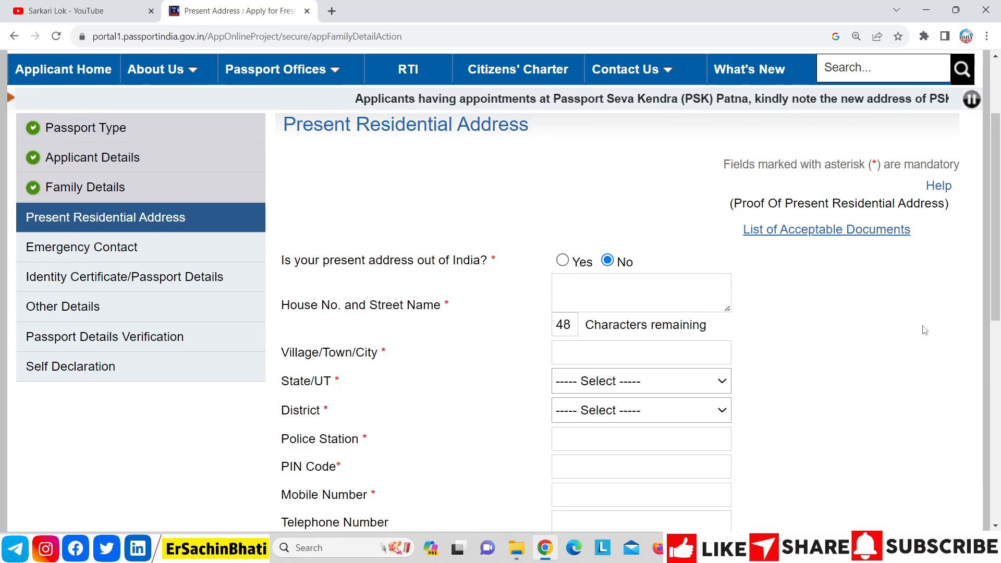
pyautogui.scroll(-1, 999, 257)
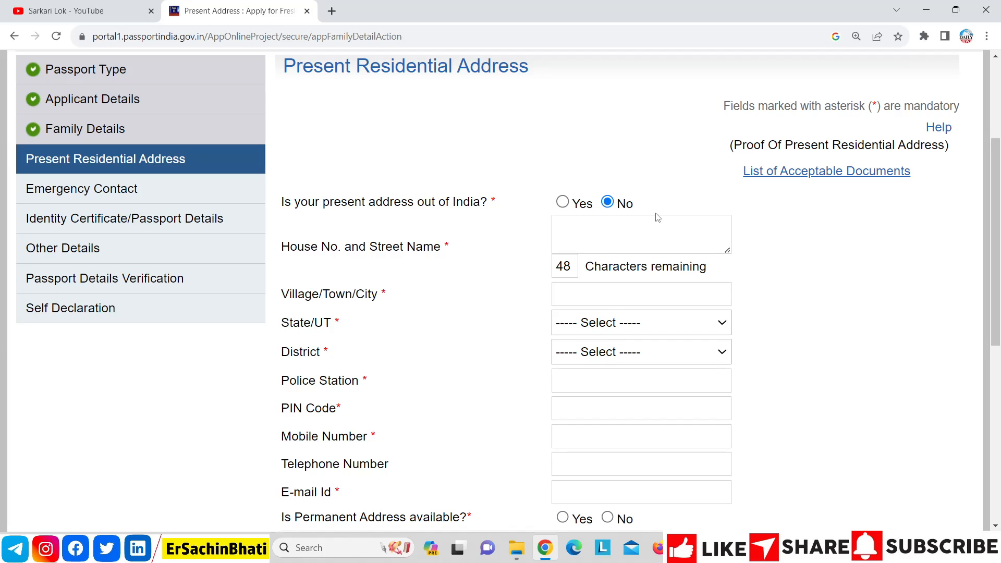
# Step: Choose state Uttar Pradesh and district Gautam Budh Nagar for the present address
pyautogui.click(640, 323)
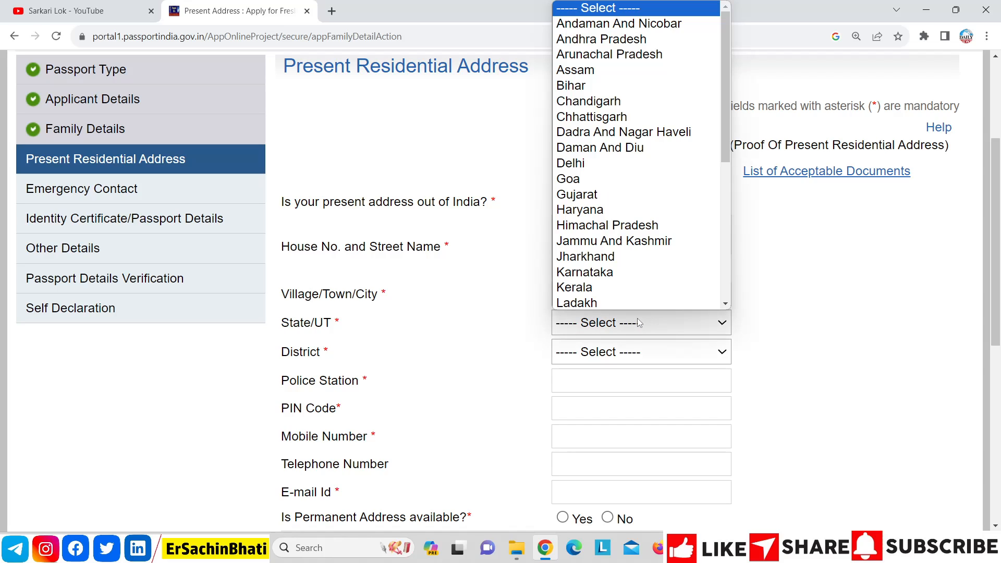
pyautogui.press('u')
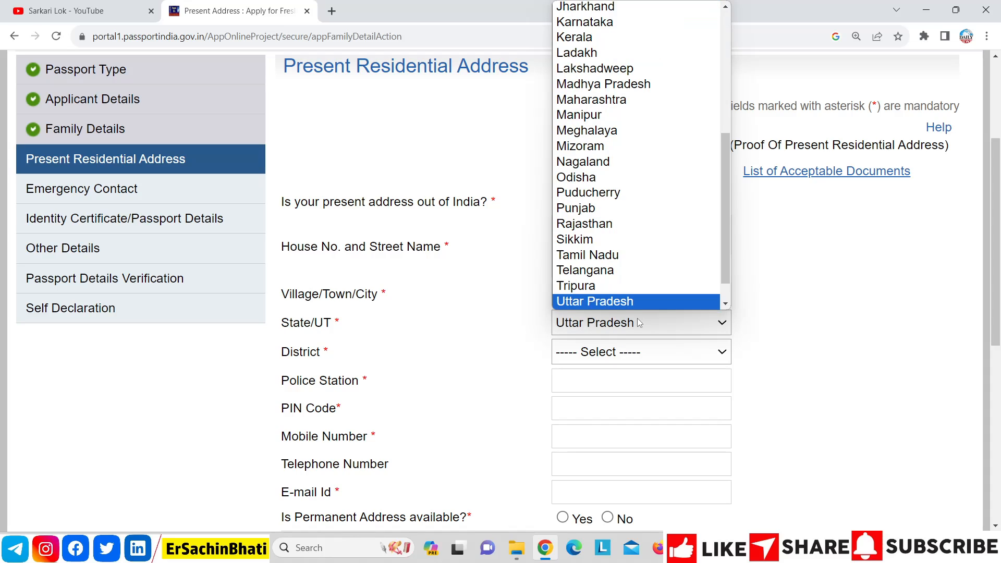
pyautogui.press('Return')
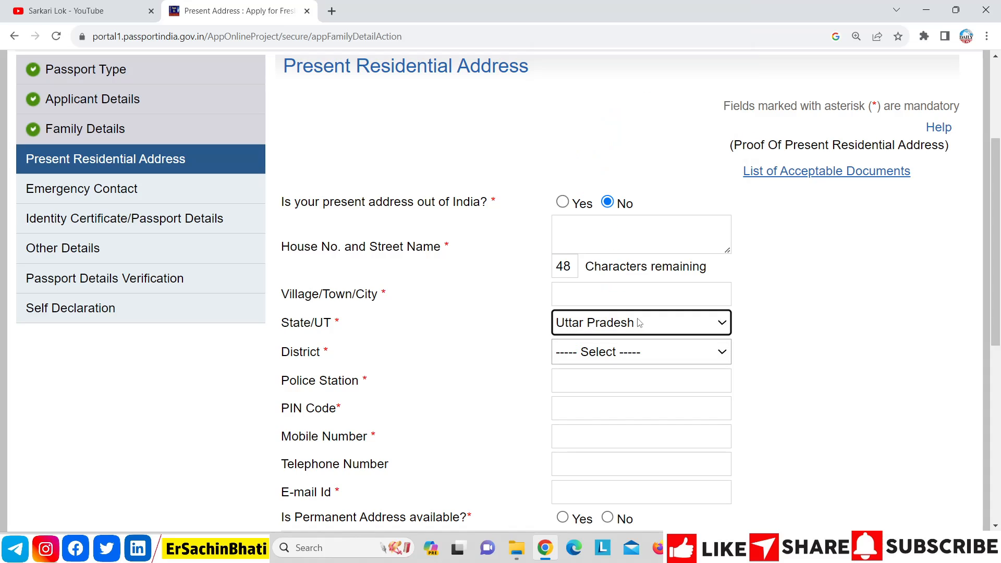
pyautogui.click(641, 353)
pyautogui.press('g')
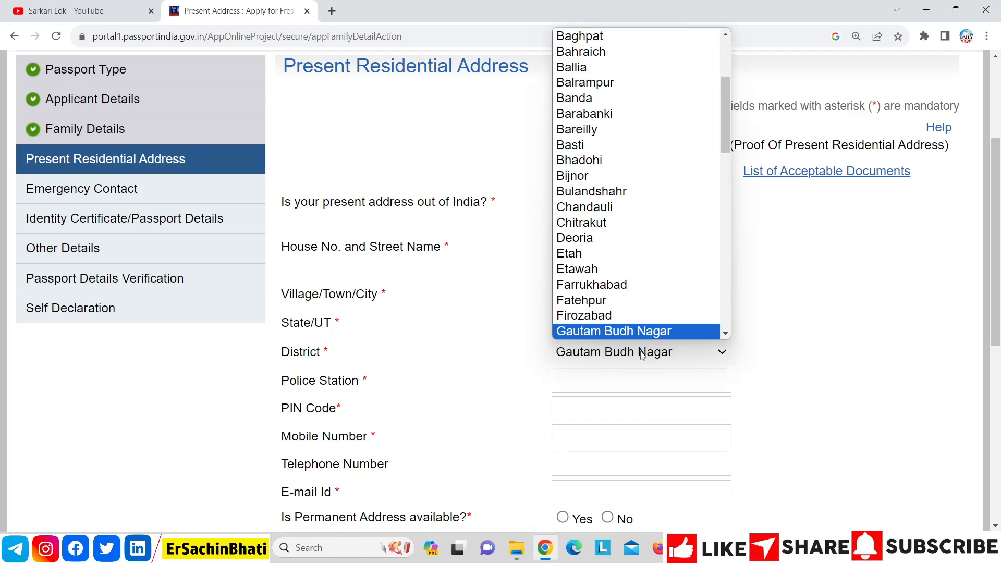
pyautogui.press('Return')
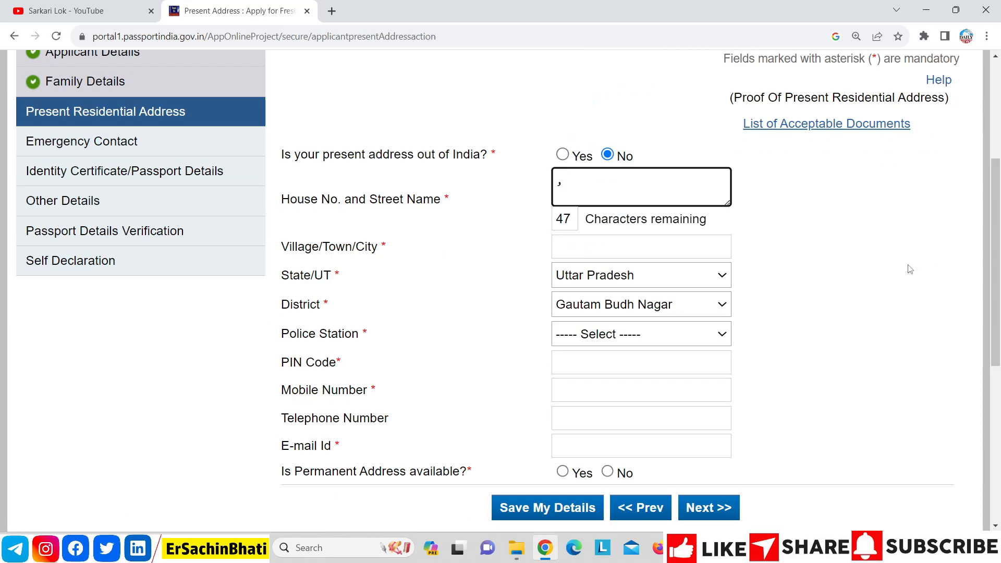
pyautogui.press('BackSpace')
# Step: Set police station SECTOR-49 and PIN code 201301
pyautogui.click(668, 337)
pyautogui.press('s')
pyautogui.press('s')
pyautogui.press('s')
pyautogui.press('s')
pyautogui.press('s')
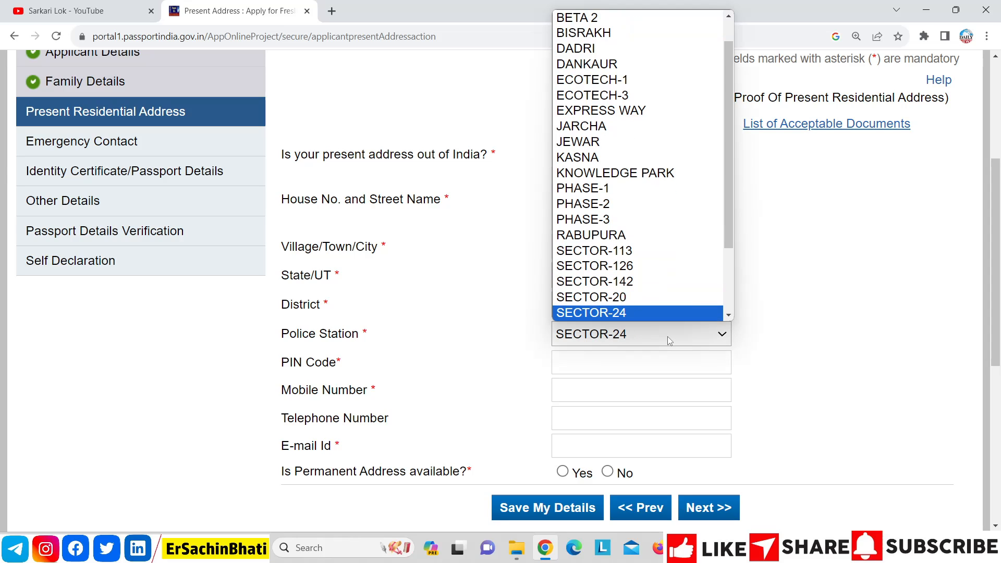
pyautogui.press('s')
pyautogui.press('s')
pyautogui.press('s')
pyautogui.press('s')
pyautogui.press('Up')
pyautogui.press('Return')
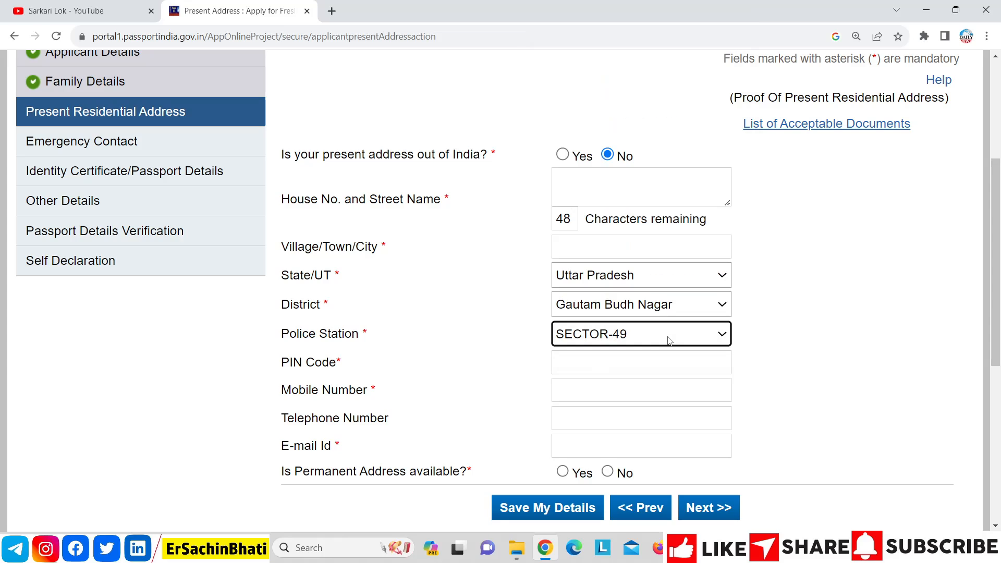
pyautogui.click(584, 364)
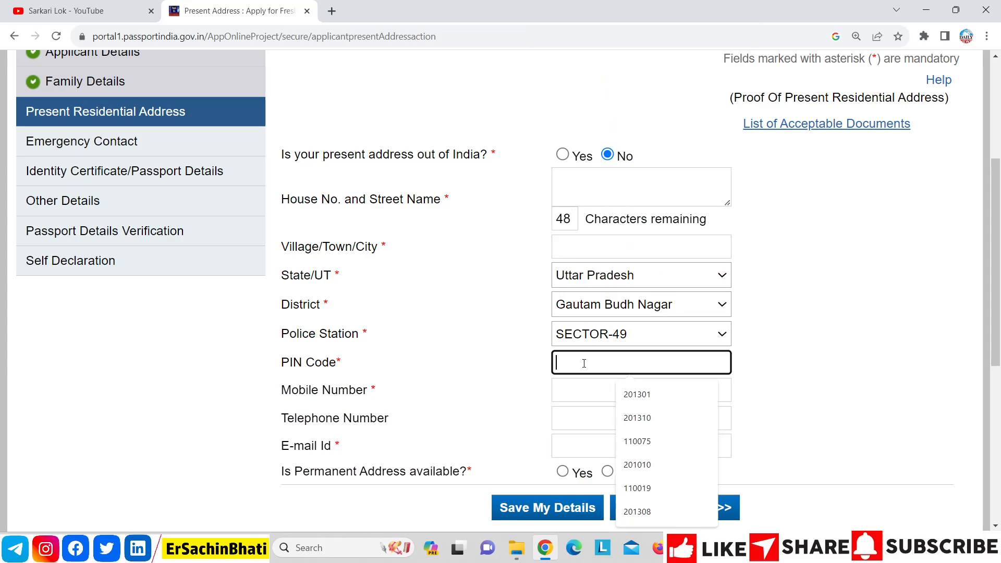
pyautogui.write('201301')
pyautogui.click(470, 360)
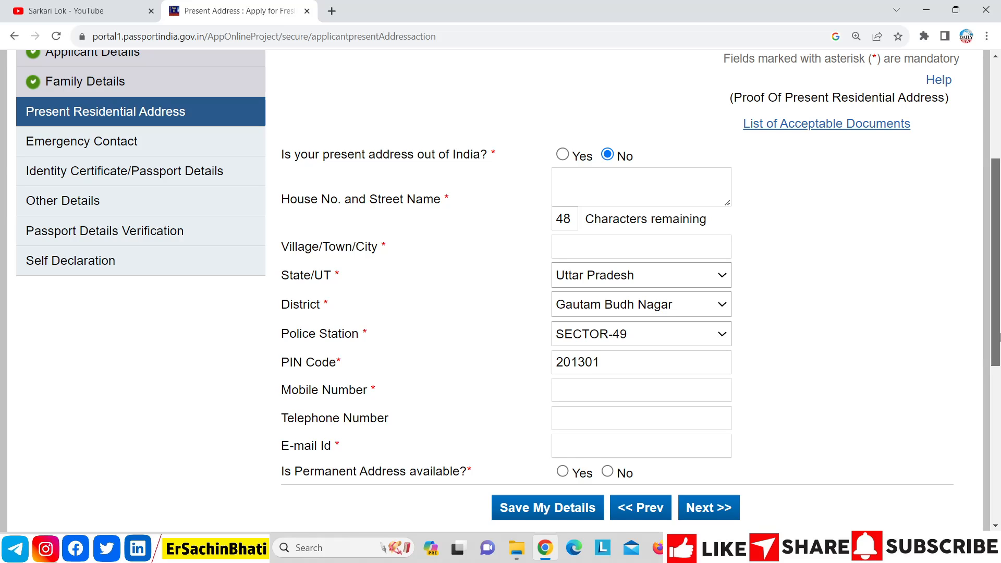
pyautogui.scroll(-2, 999, 385)
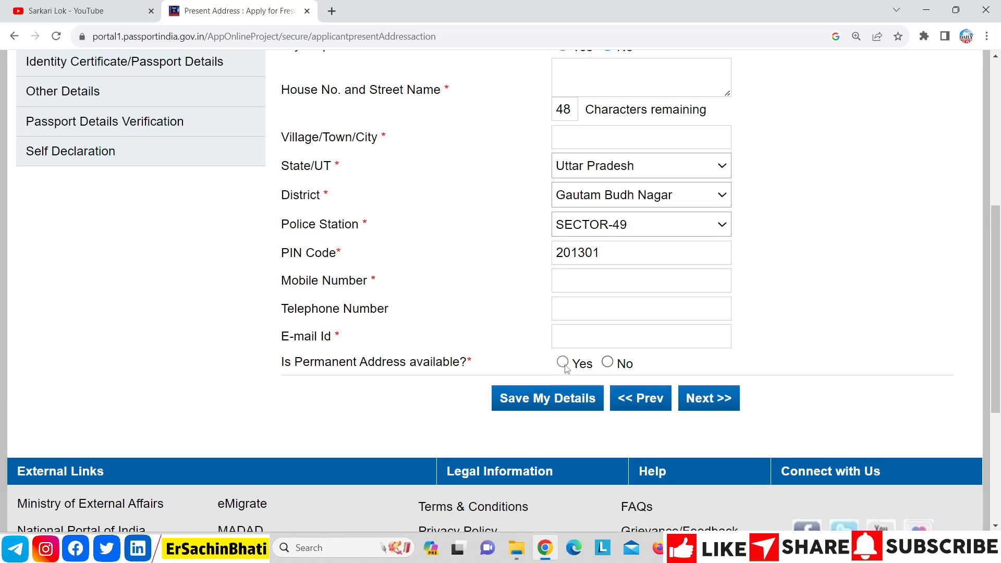
# Step: Answer No to 'Is Permanent Address available?' after first trying Yes
pyautogui.click(563, 363)
pyautogui.click(608, 391)
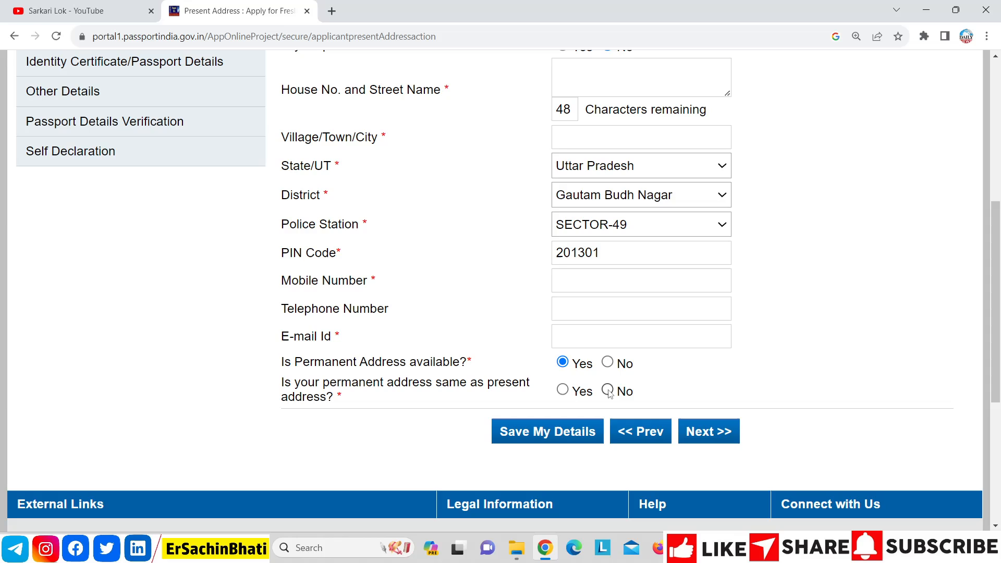
pyautogui.scroll(-5, 663, 163)
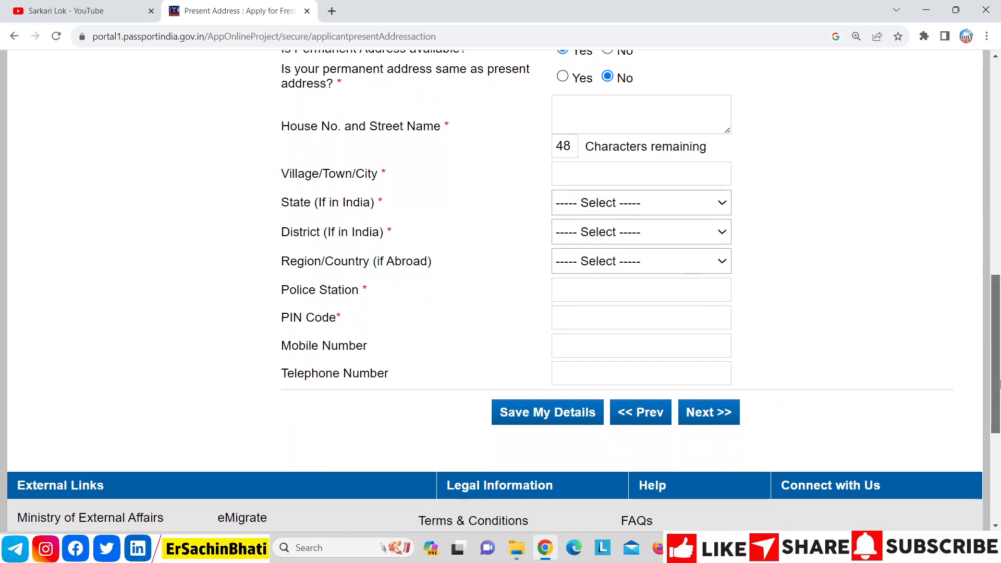
pyautogui.moveTo(997, 384); pyautogui.dragTo(997, 319)
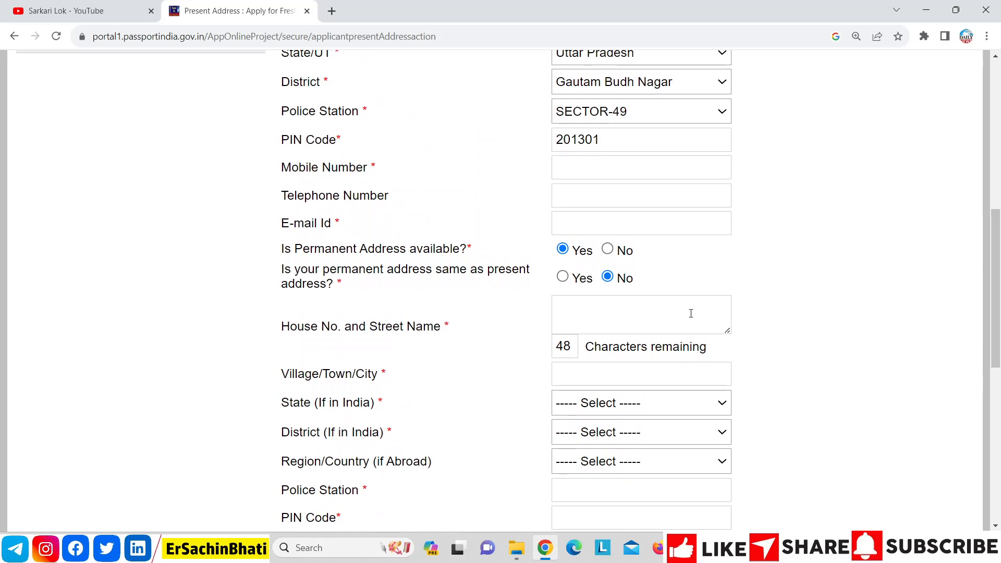
pyautogui.click(607, 250)
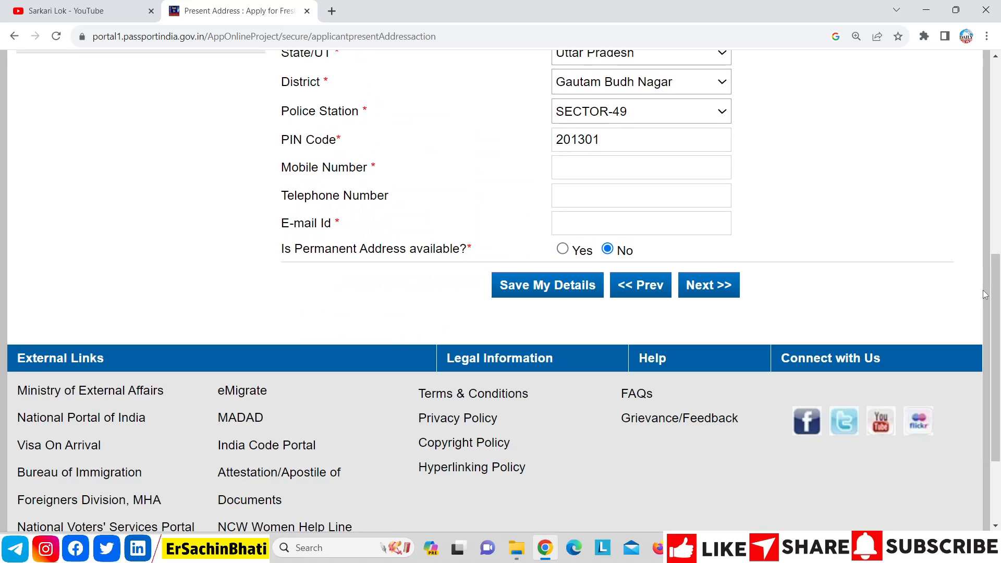
pyautogui.scroll(1, 999, 296)
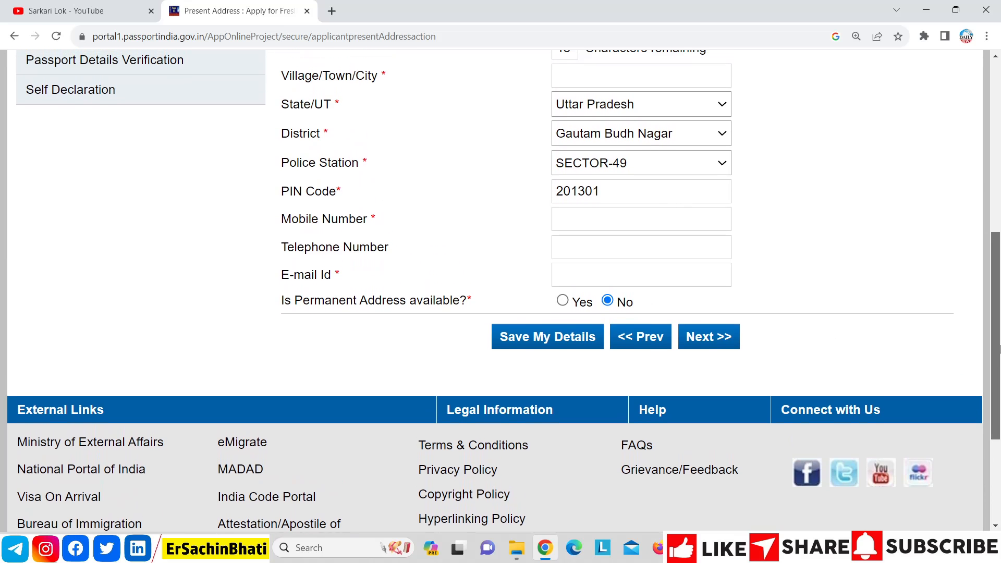
pyautogui.scroll(2, 999, 320)
pyautogui.scroll(1, 999, 321)
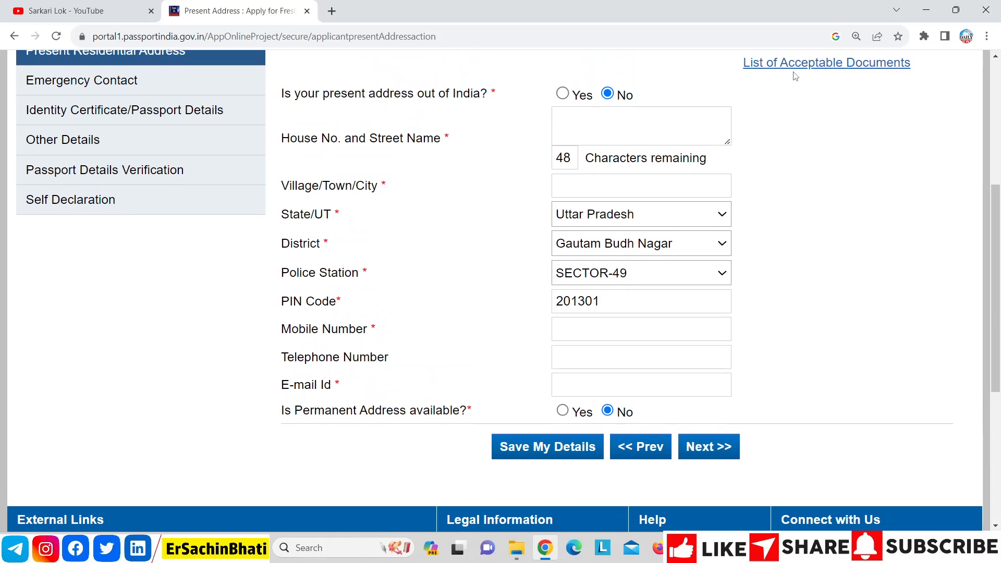
pyautogui.scroll(1, 989, 233)
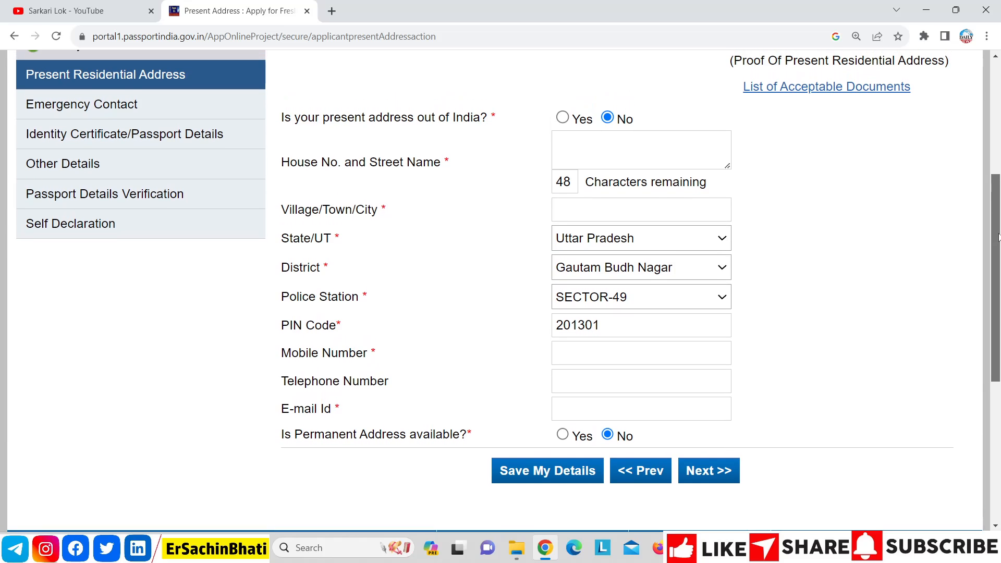
# Step: Review the List of Acceptable Documents for address proof, then return to the address form
pyautogui.click(805, 95)
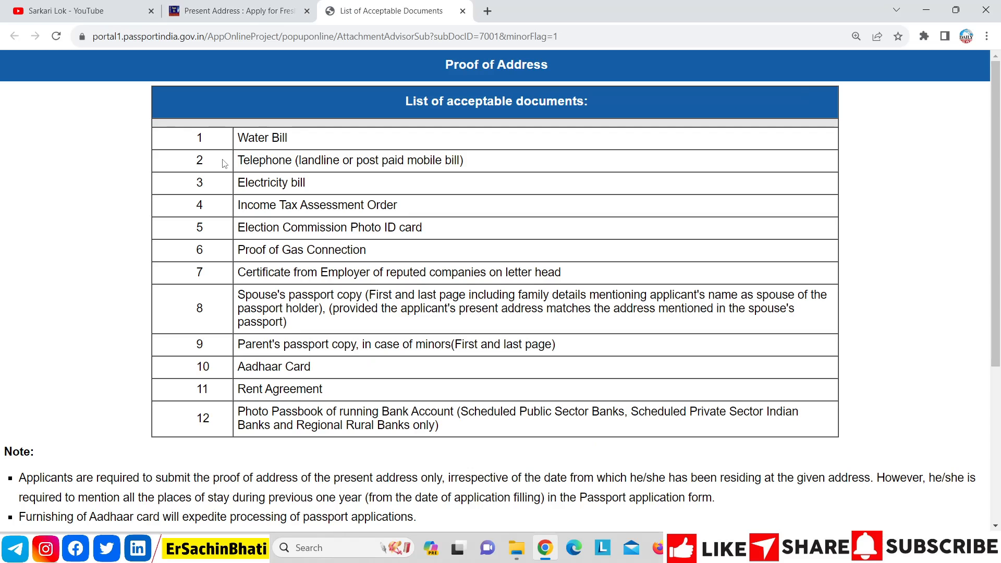
pyautogui.moveTo(198, 137); pyautogui.dragTo(472, 436)
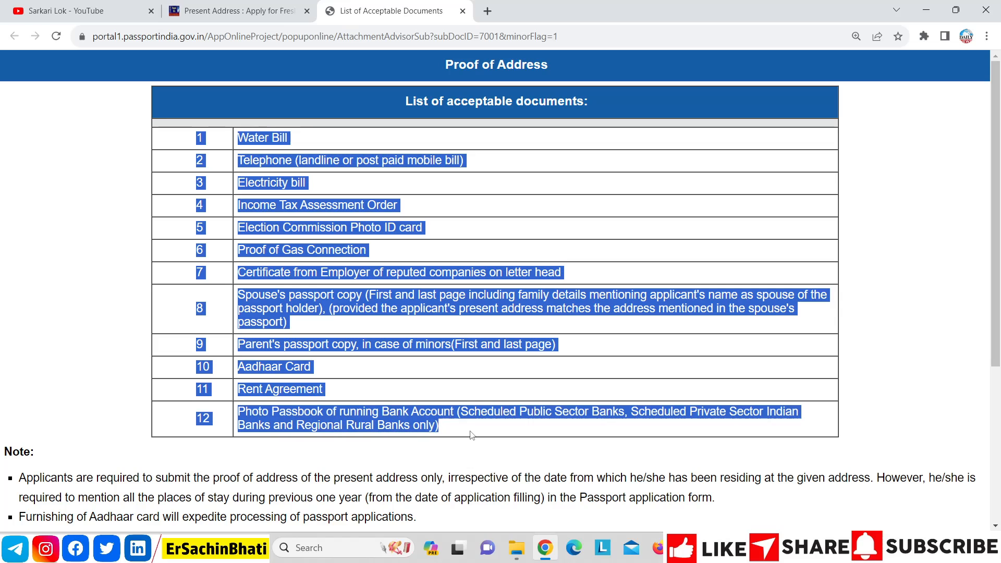
pyautogui.click(471, 366)
pyautogui.click(235, 11)
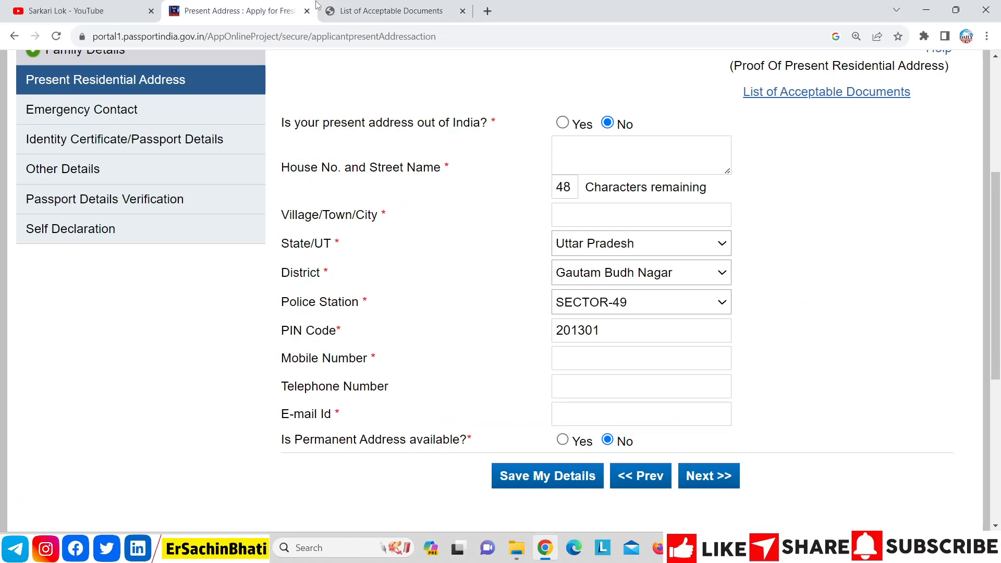
pyautogui.click(373, 7)
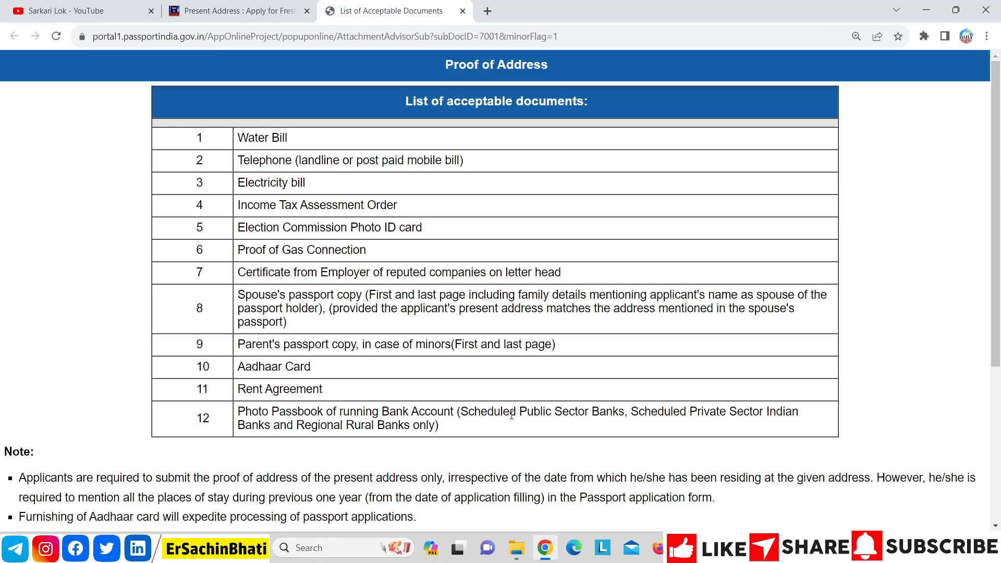
pyautogui.moveTo(472, 430); pyautogui.dragTo(213, 134)
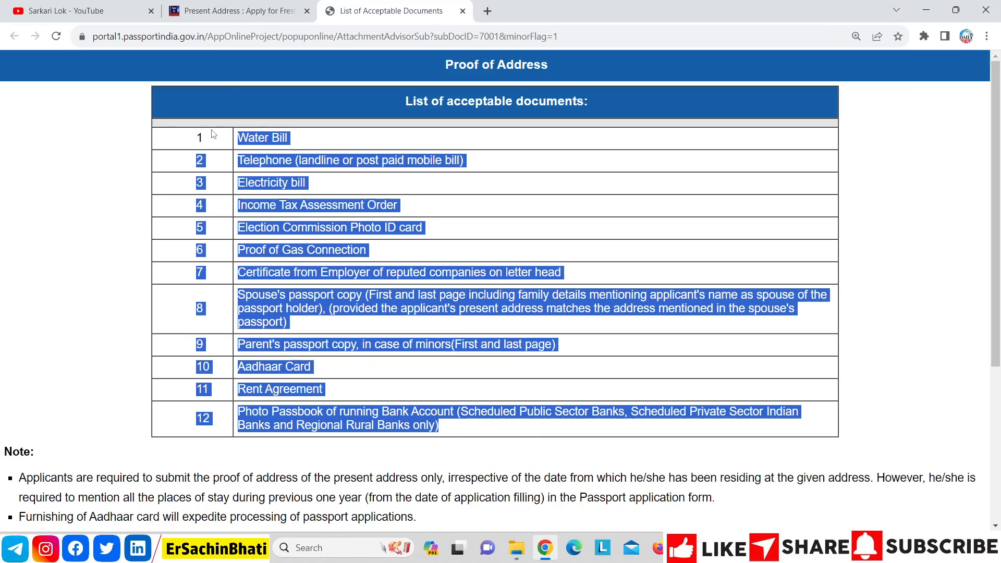
pyautogui.click(230, 17)
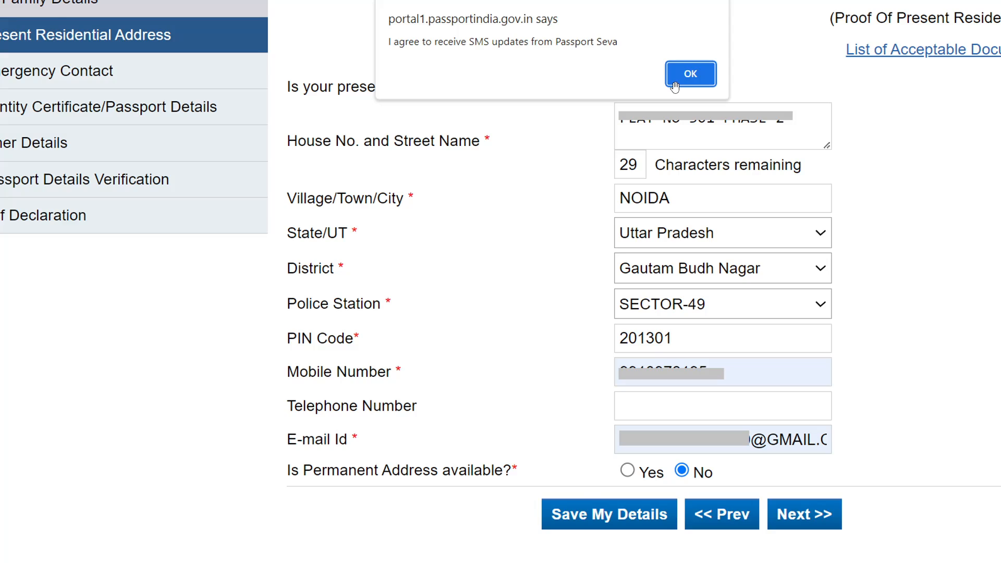
# Step: Accept the SMS-updates confirmation and the RPO notice
pyautogui.click(675, 84)
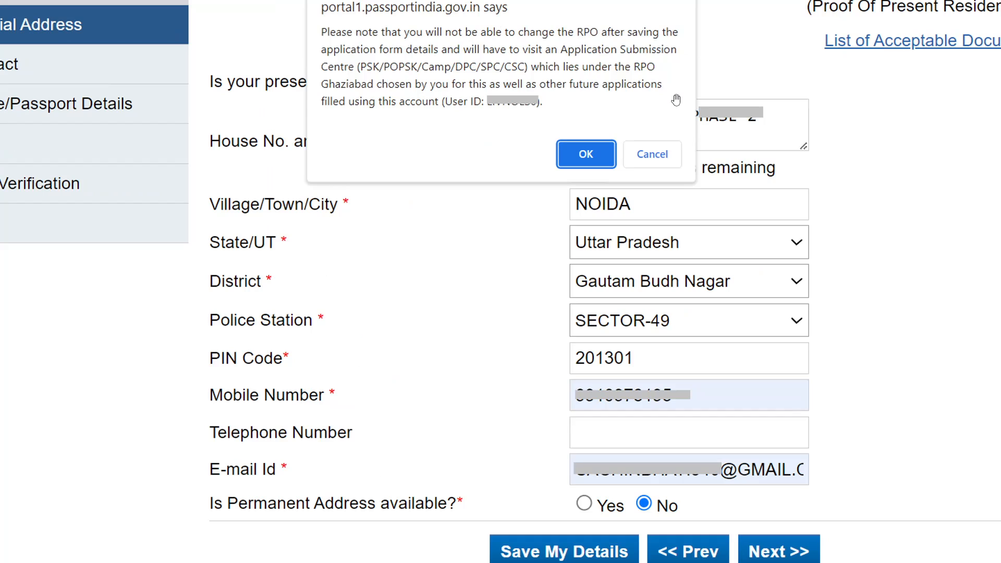
pyautogui.click(578, 149)
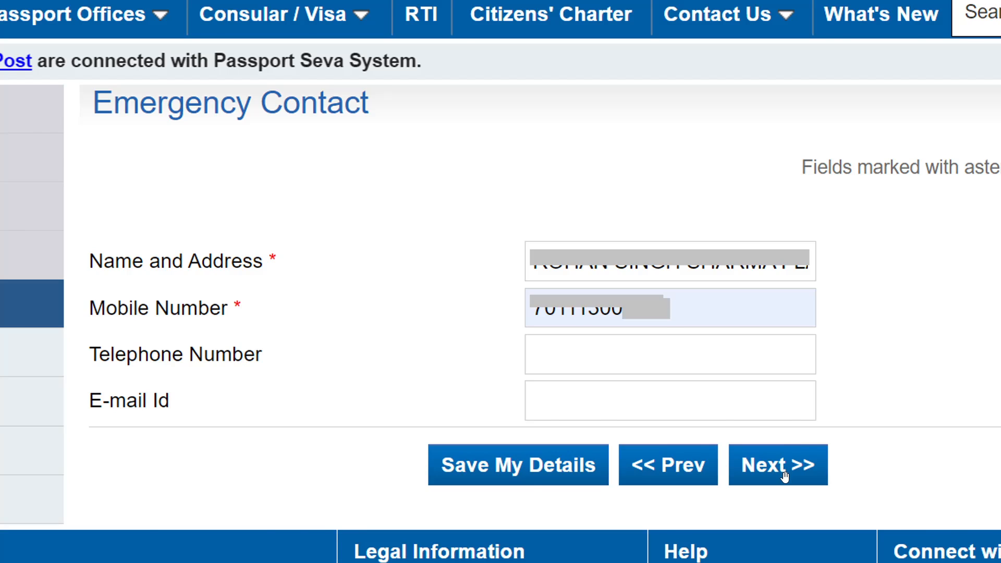
# Step: Proceed from Emergency Contact to the Previous Passport section
pyautogui.click(785, 476)
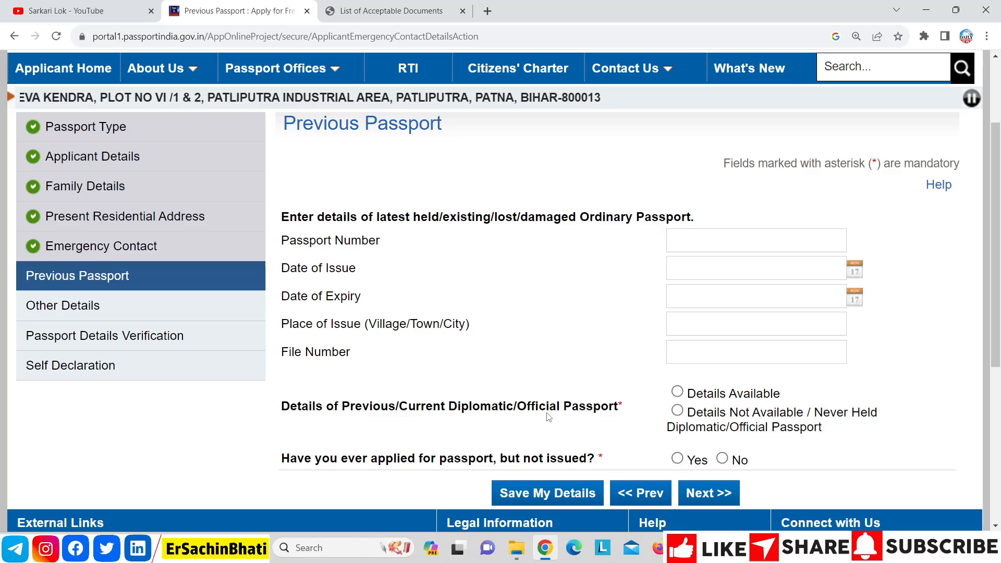
# Step: Mark no diplomatic passport held, answer No to applied-but-not-issued, and continue to Other Details
pyautogui.click(677, 411)
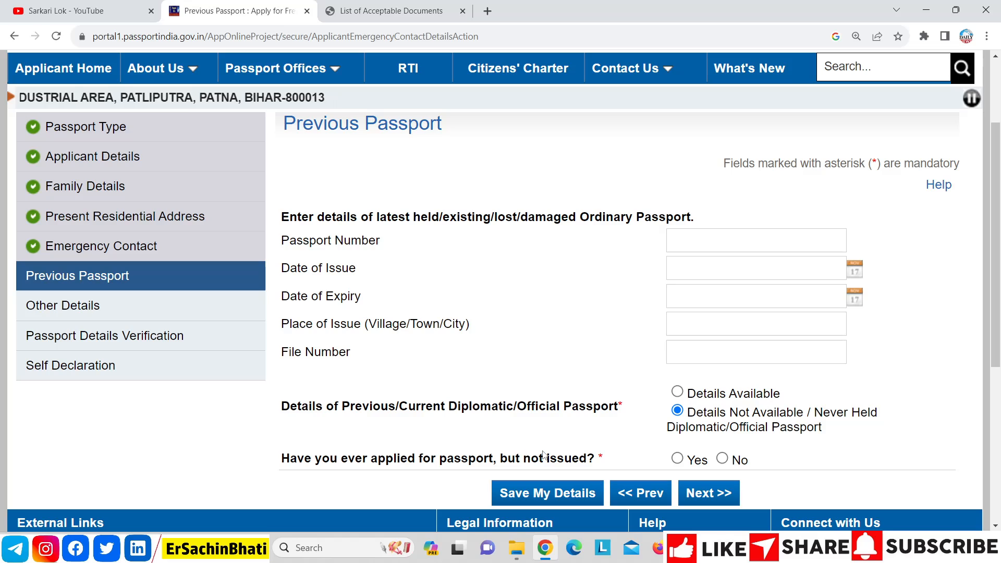
pyautogui.click(677, 460)
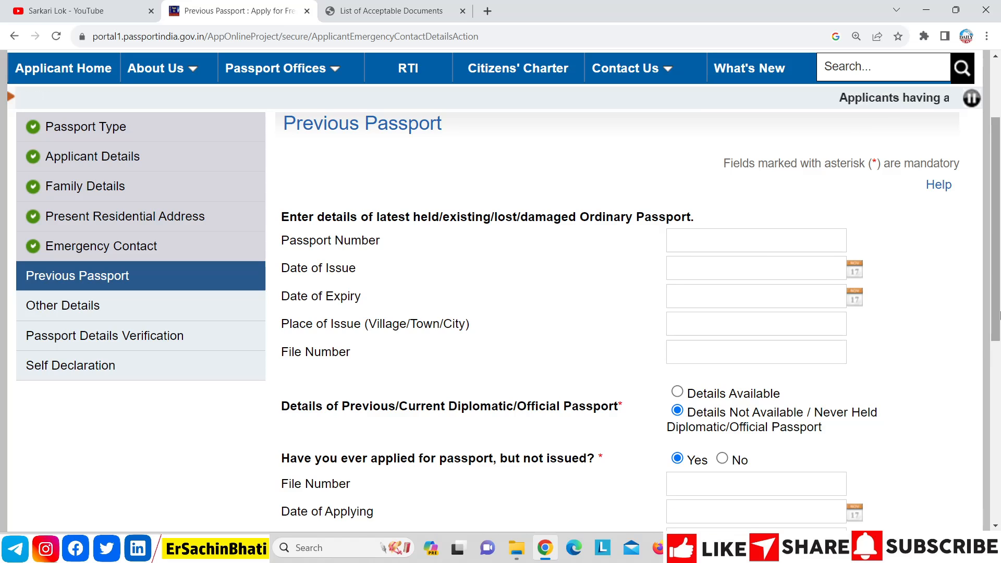
pyautogui.moveTo(998, 315); pyautogui.dragTo(1000, 365)
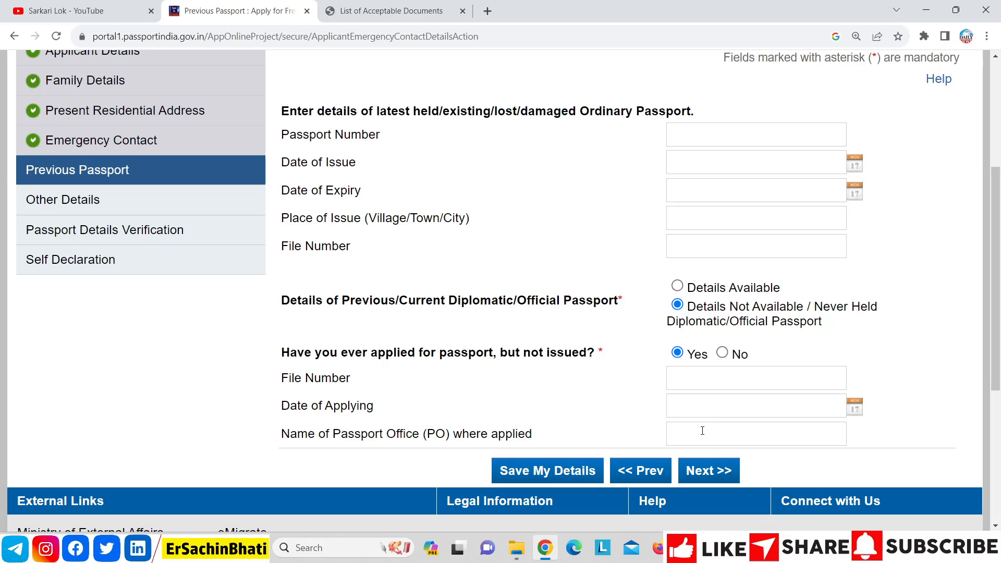
pyautogui.click(723, 355)
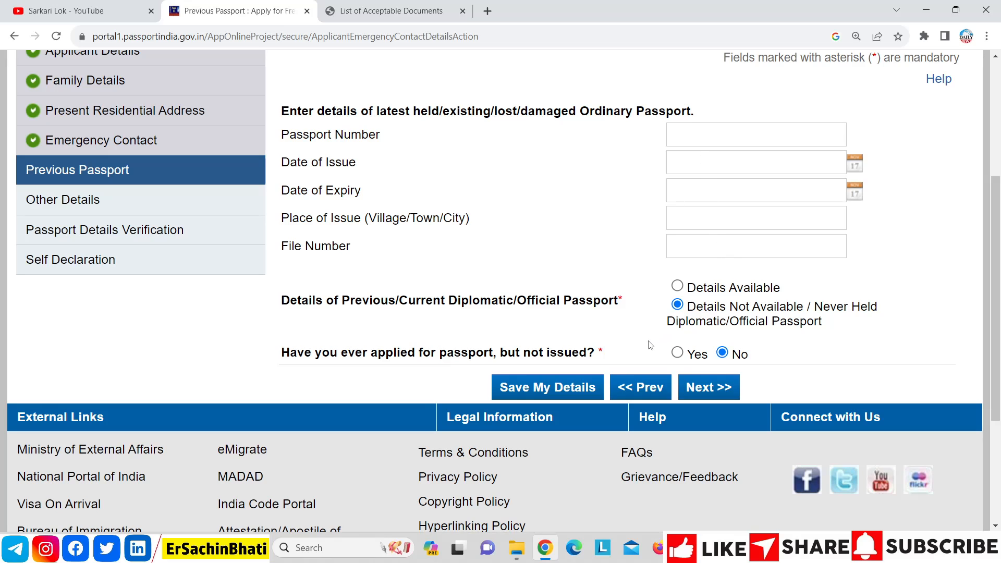
pyautogui.click(726, 392)
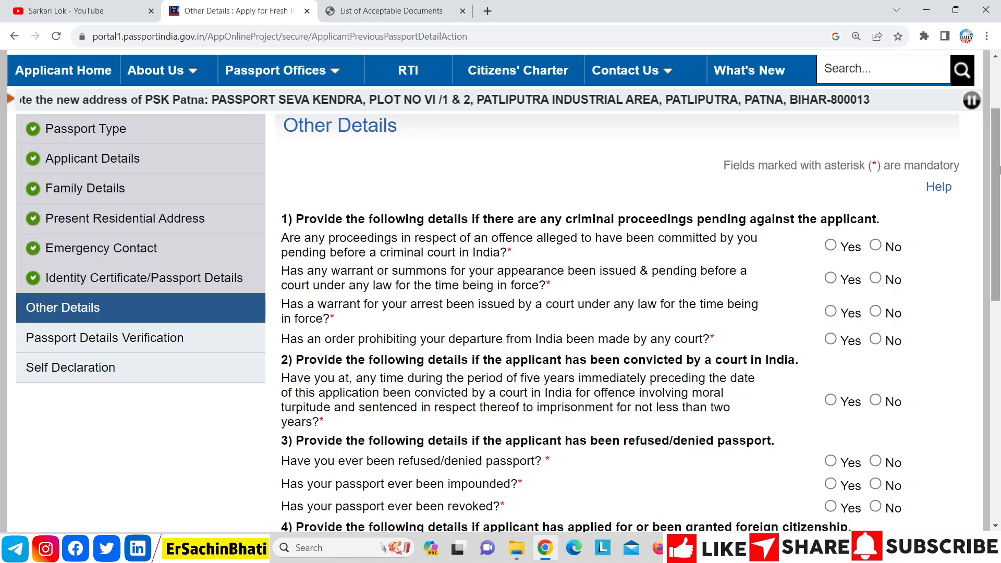
# Step: Answer No to the criminal proceedings, warrant, arrest, conviction, passport impounded and revoked questions
pyautogui.scroll(-2, 1000, 192)
pyautogui.scroll(-3, 1000, 192)
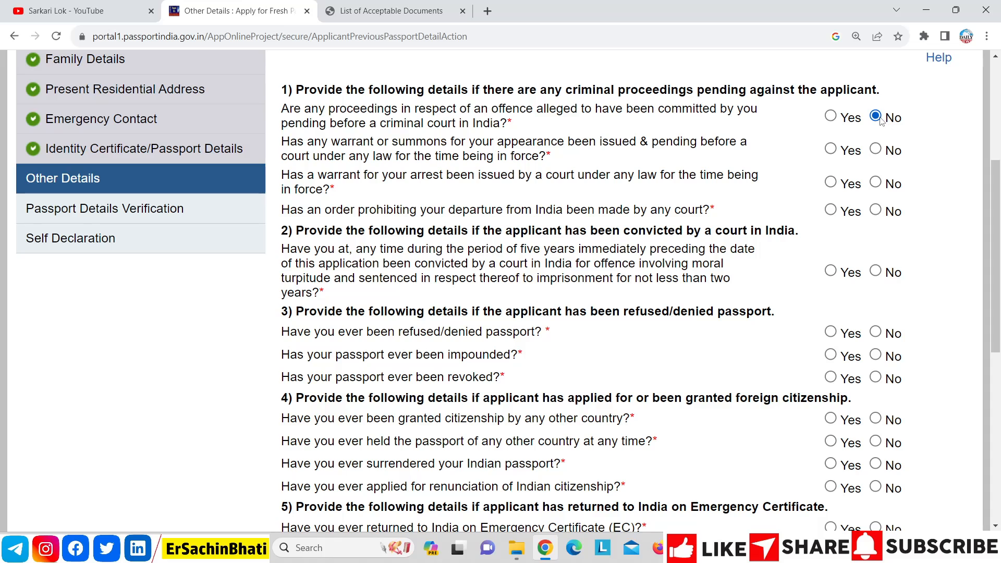
pyautogui.click(876, 150)
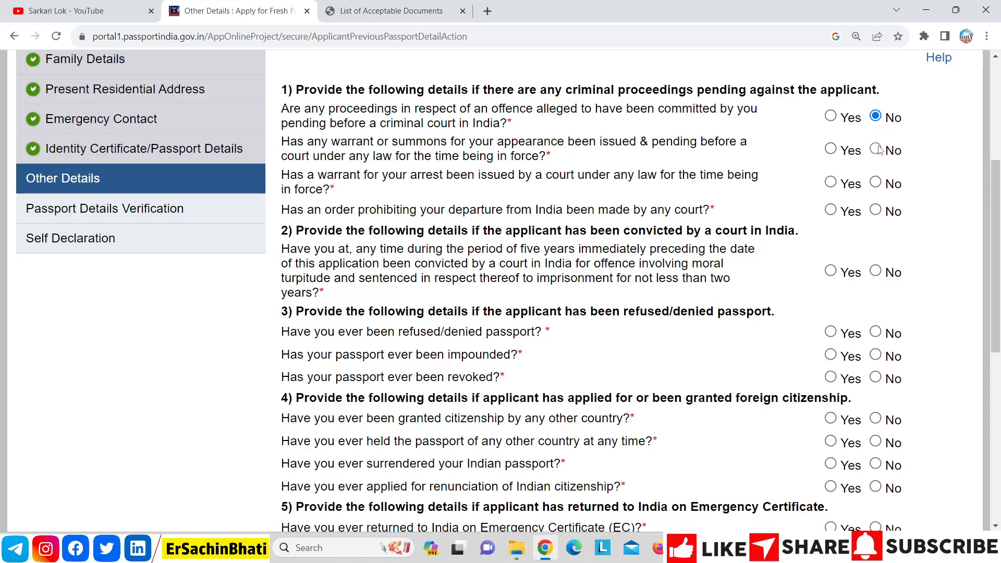
pyautogui.click(877, 184)
pyautogui.click(876, 211)
pyautogui.click(876, 271)
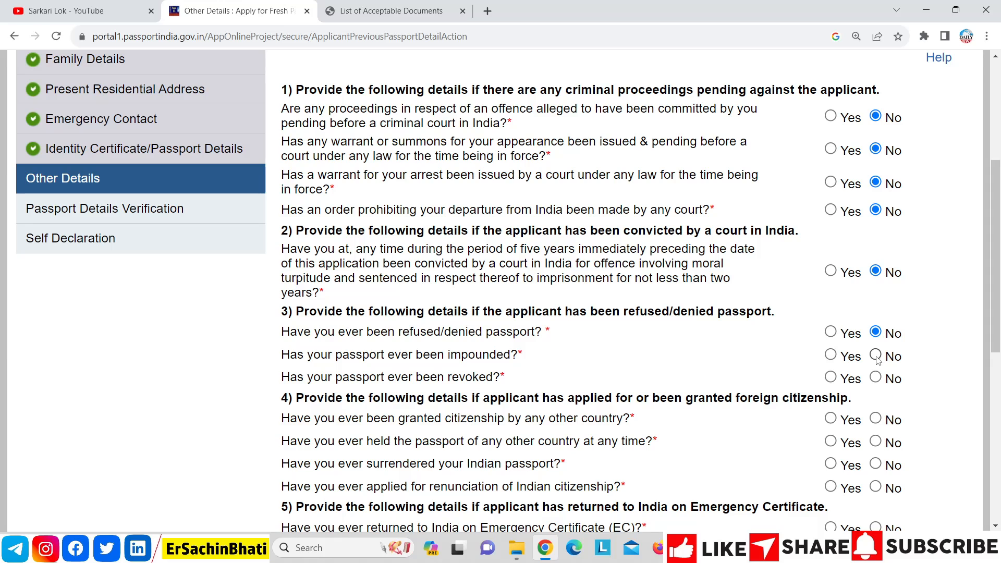
pyautogui.click(876, 357)
pyautogui.click(876, 378)
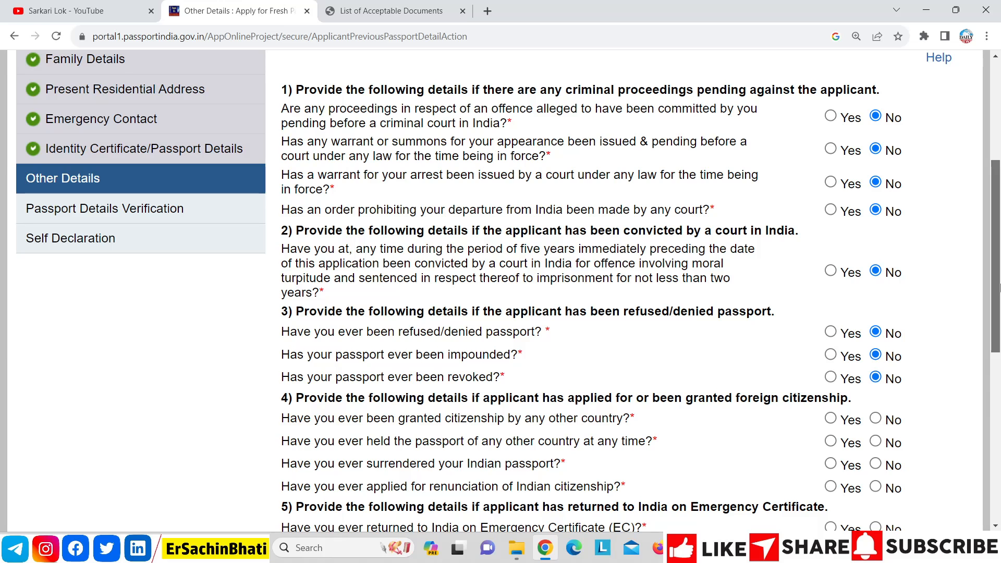
# Step: Answer No to the citizenship renunciation, Emergency Certificate, deportation and repatriation questions, then continue
pyautogui.scroll(-4, 1000, 285)
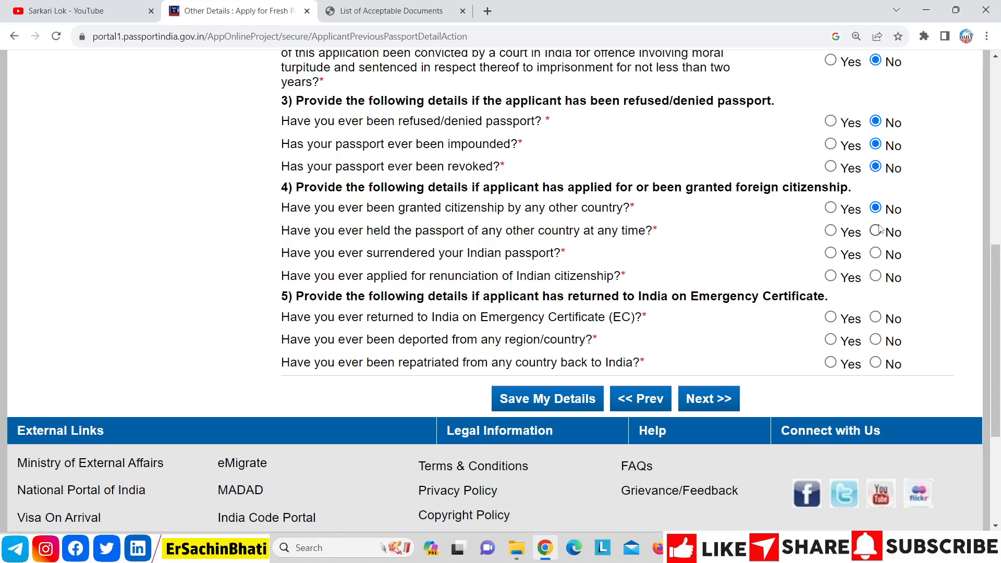
pyautogui.click(877, 277)
pyautogui.click(877, 318)
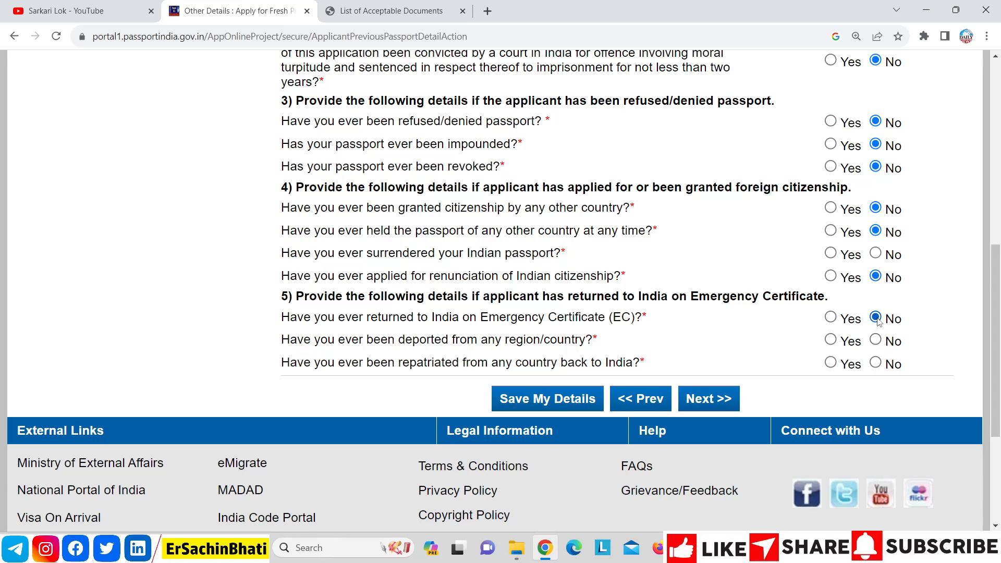
pyautogui.click(877, 341)
pyautogui.click(878, 365)
pyautogui.click(721, 401)
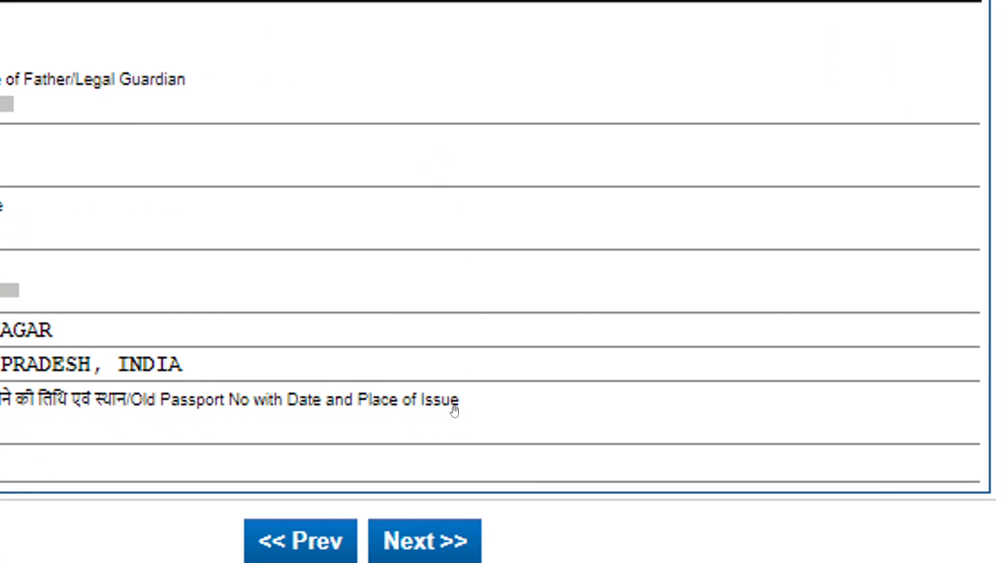
# Step: On the Self Declaration page, set proof of birth to Aadhaar Card/E-Aadhaar, dismissing the DigiLocker alerts
pyautogui.click(443, 551)
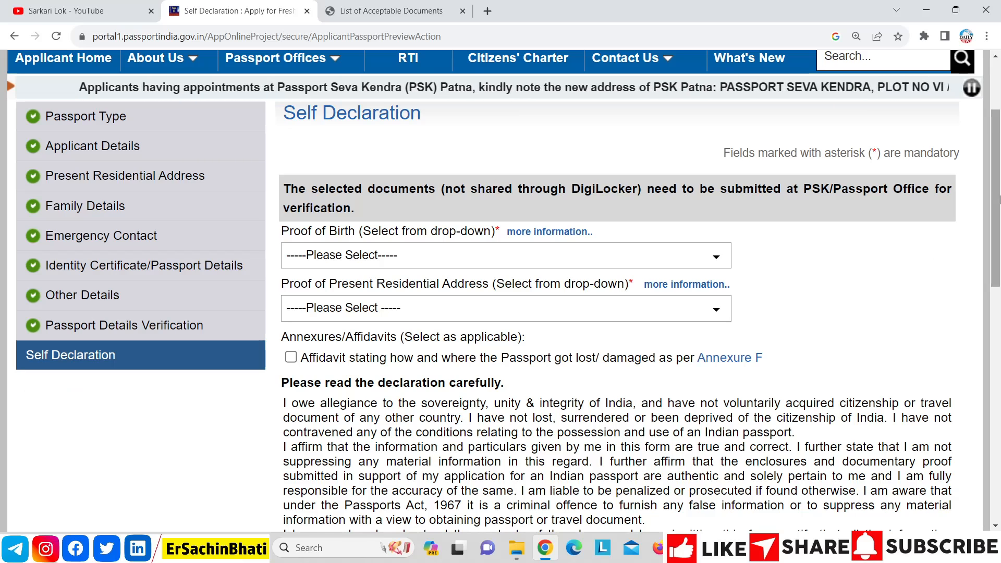
pyautogui.moveTo(999, 199)
pyautogui.mouseDown()
pyautogui.moveTo(1000, 227)
pyautogui.moveTo(1000, 218)
pyautogui.mouseUp()
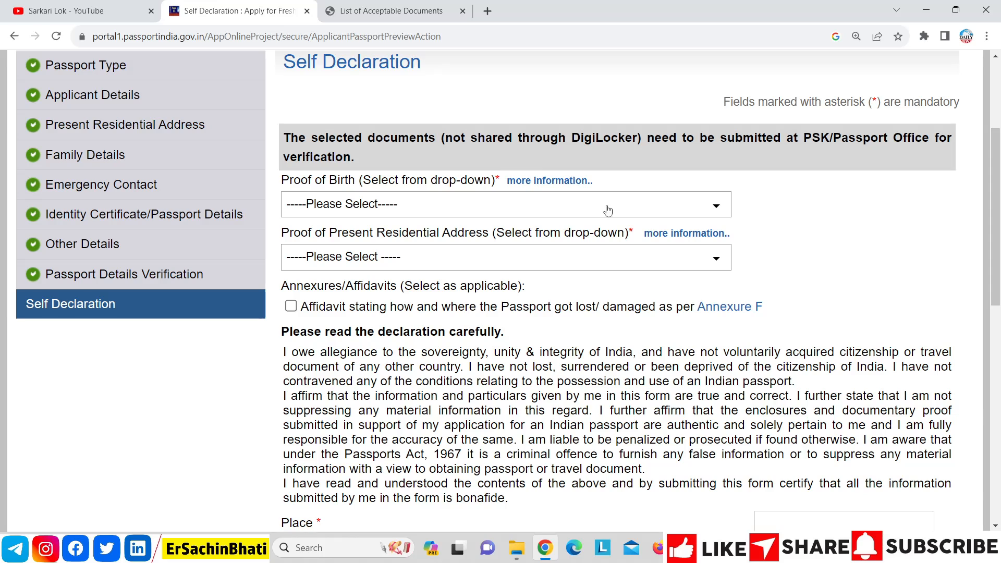
pyautogui.click(588, 208)
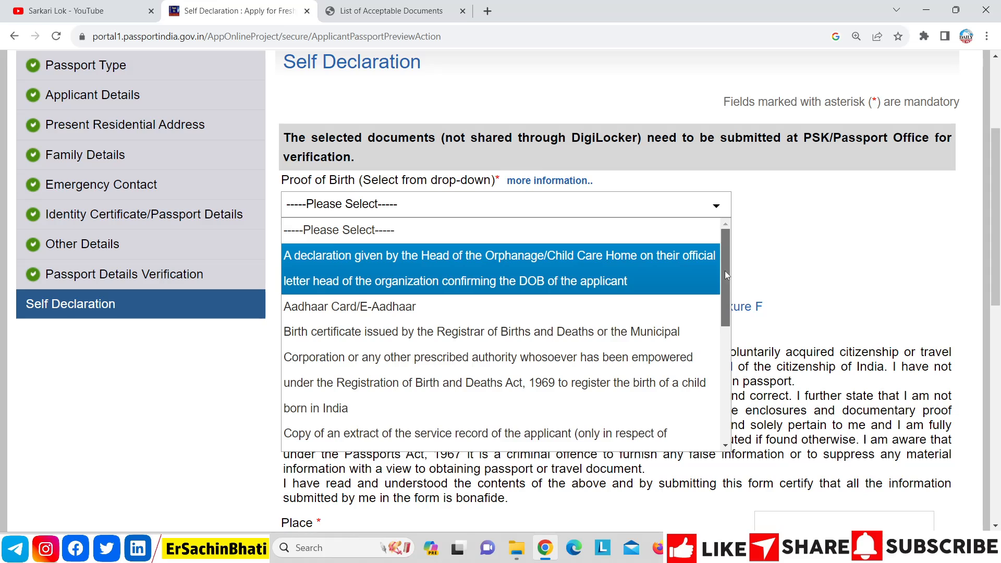
pyautogui.moveTo(727, 275); pyautogui.dragTo(727, 392)
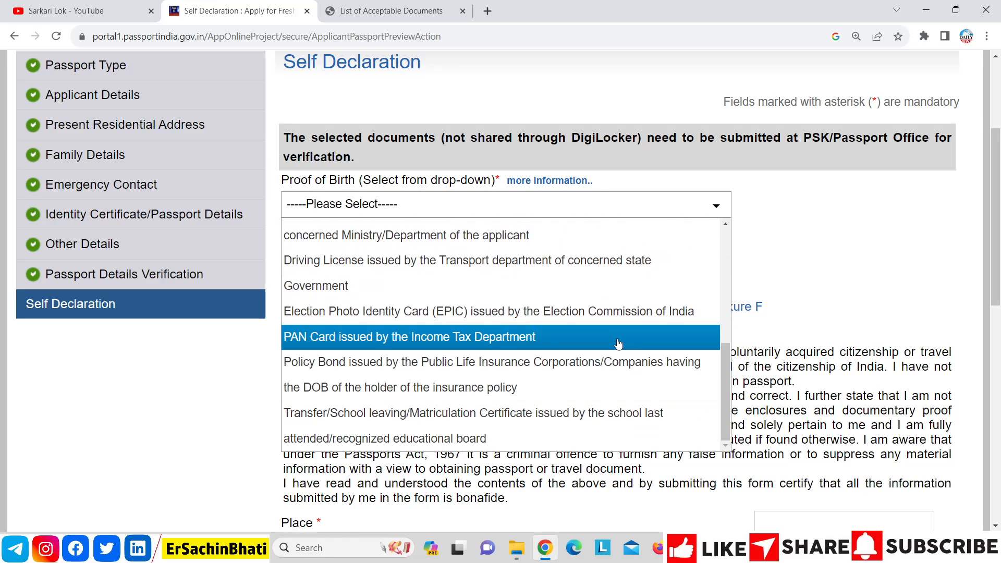
pyautogui.click(618, 343)
pyautogui.click(615, 128)
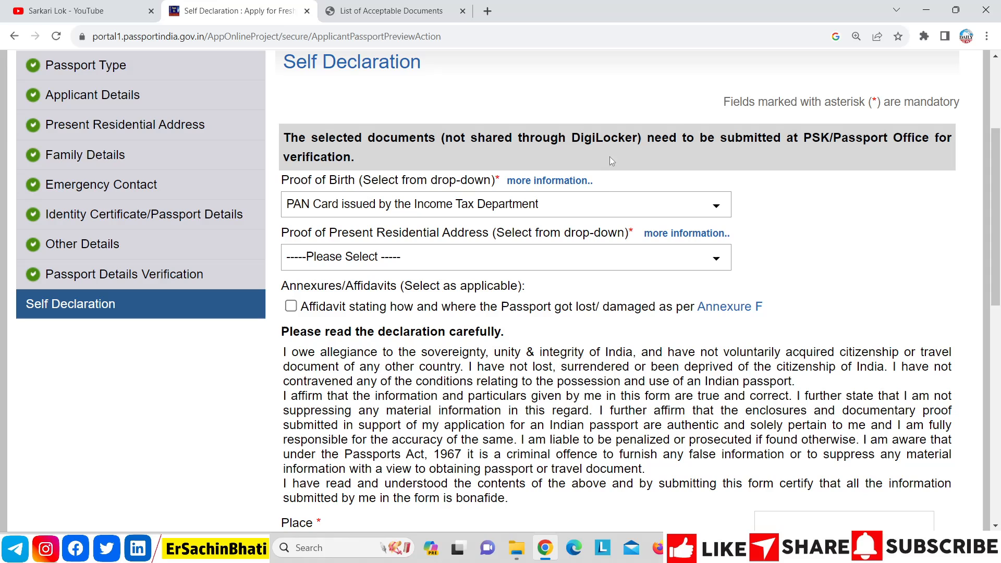
pyautogui.click(604, 208)
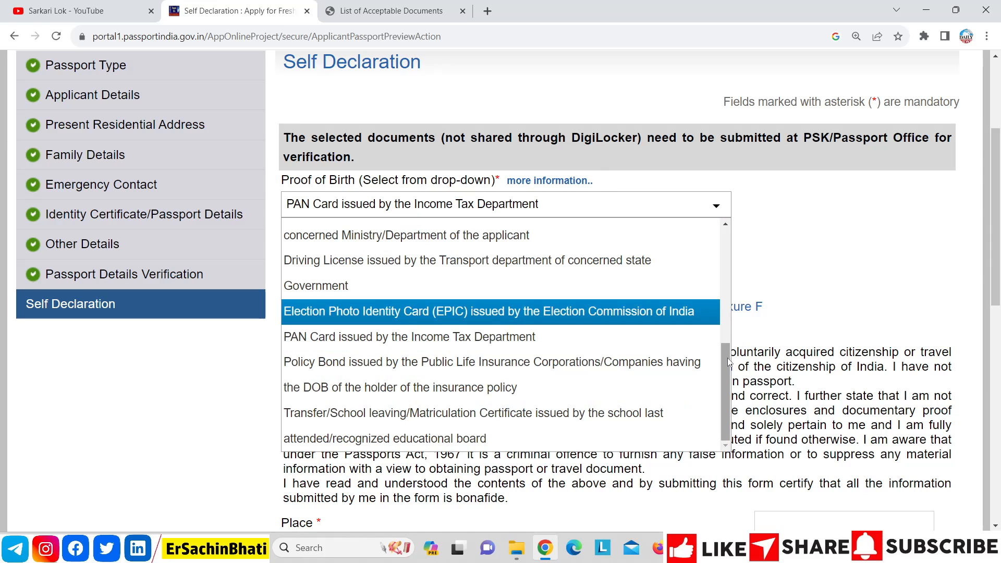
pyautogui.moveTo(727, 365); pyautogui.dragTo(727, 251)
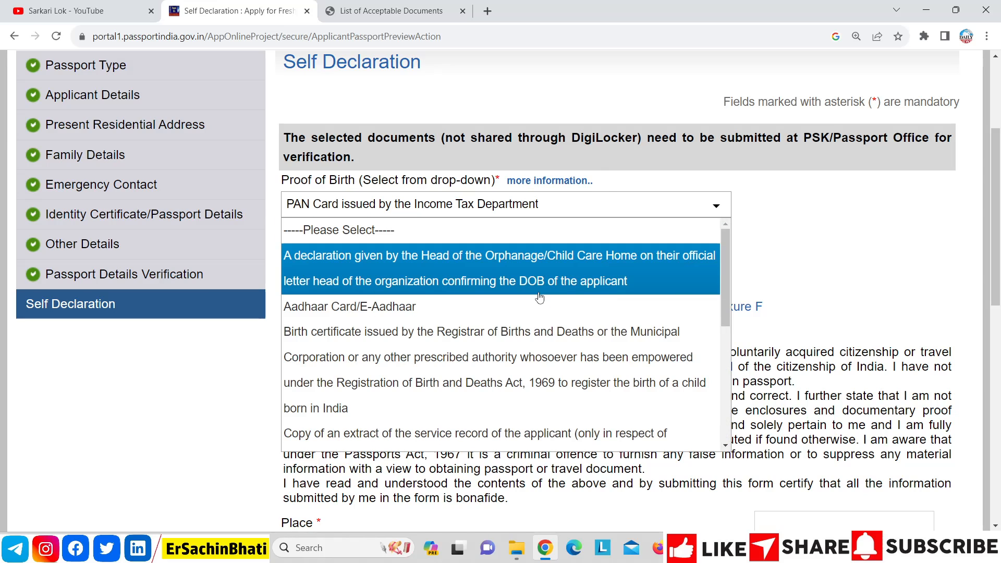
pyautogui.click(537, 307)
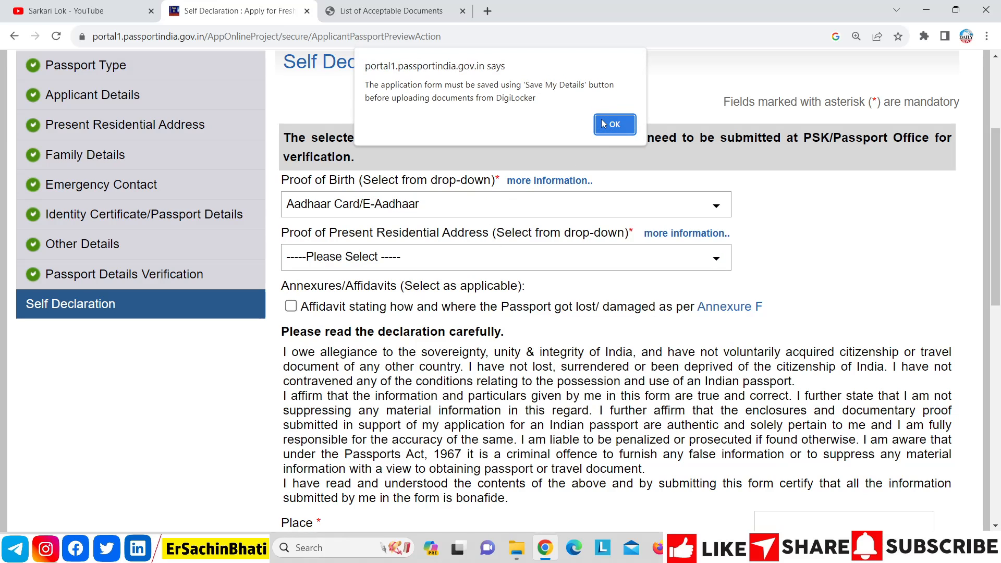
pyautogui.click(602, 124)
# Step: Choose Bank/ Kisan/ Post Office Passbooks as the proof of address
pyautogui.click(487, 258)
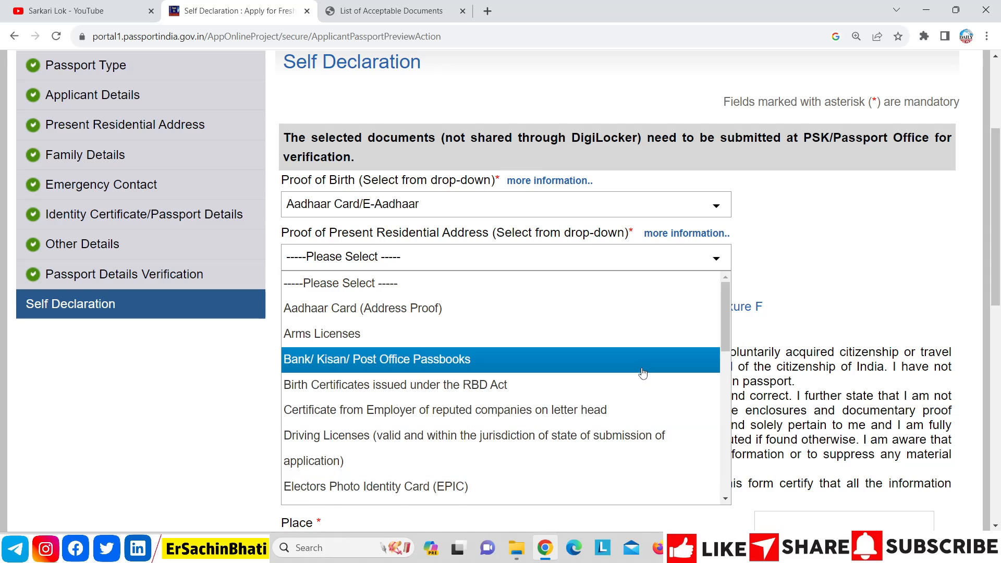
pyautogui.click(643, 365)
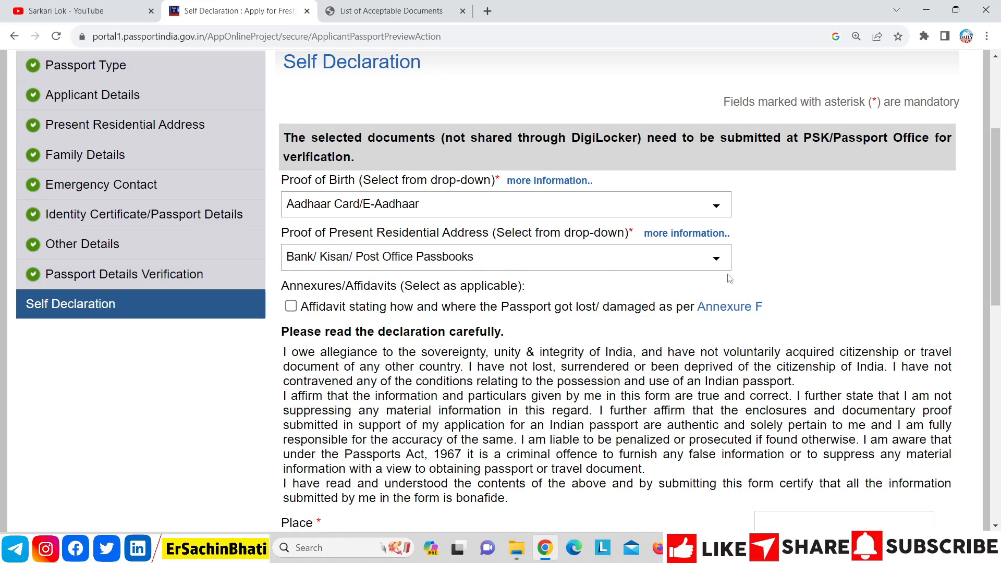
pyautogui.moveTo(999, 225); pyautogui.dragTo(998, 258)
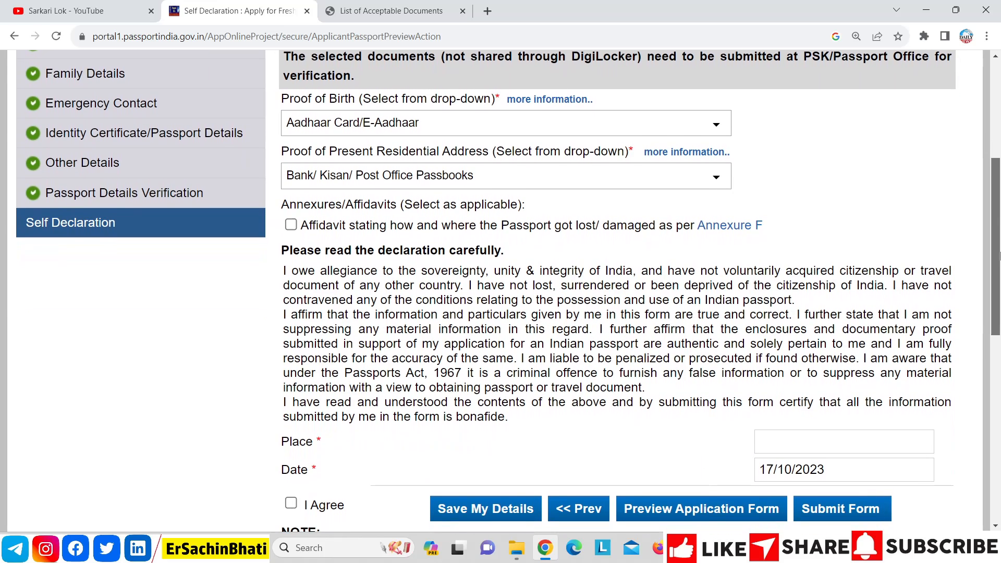
# Step: Enter NOIDA as the place, tick I Agree on the self declaration and submit the form
pyautogui.click(790, 437)
pyautogui.write('NOIDA')
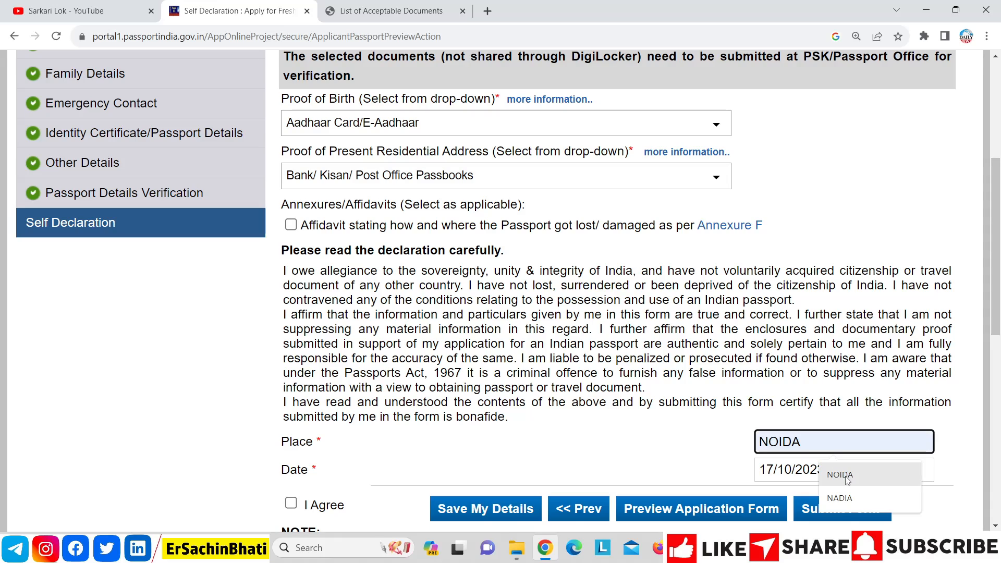
pyautogui.click(840, 476)
pyautogui.click(293, 504)
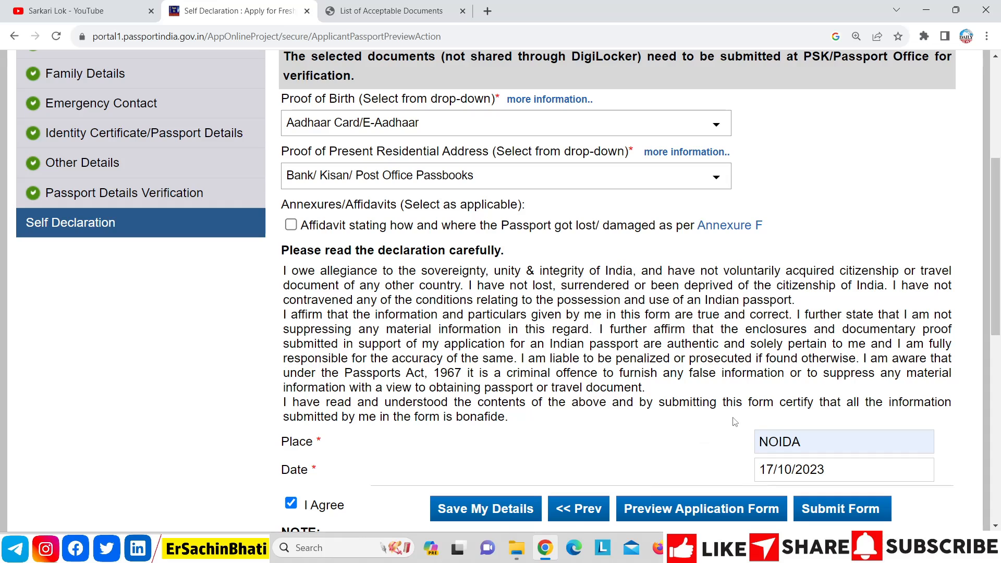
pyautogui.click(835, 509)
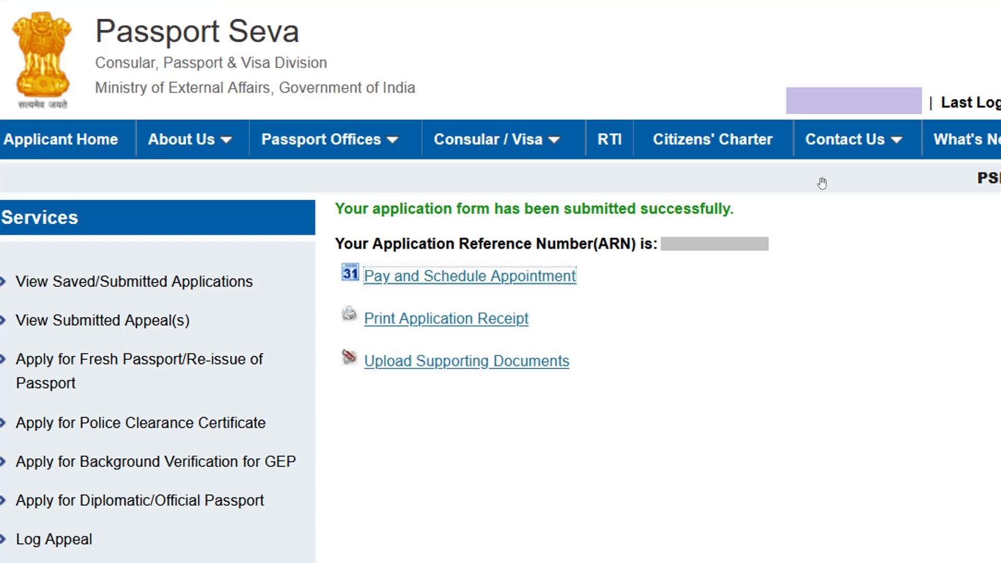
# Step: Under Pay and Schedule Appointment, select State Bank MOPS online payment and proceed
pyautogui.click(502, 285)
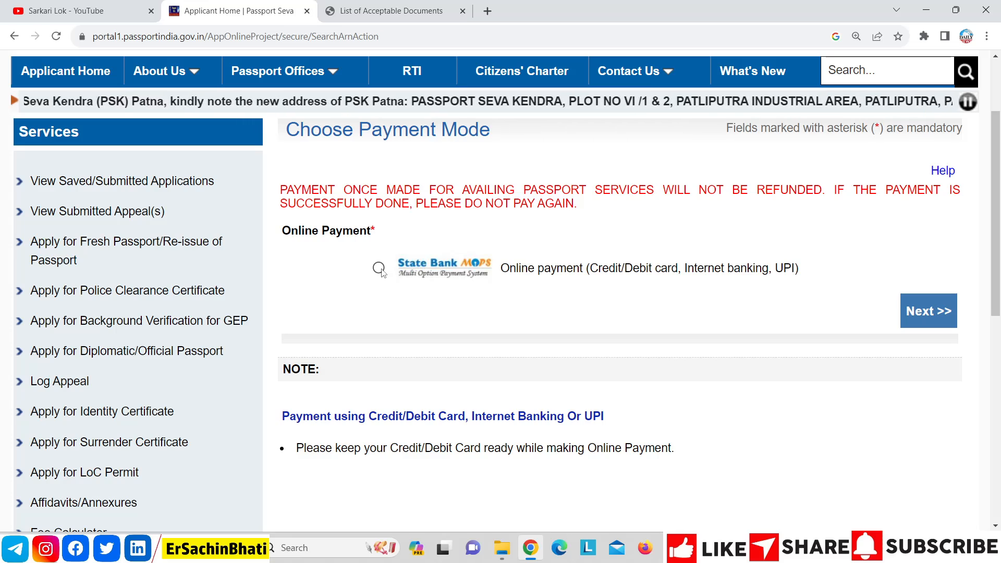
pyautogui.click(379, 268)
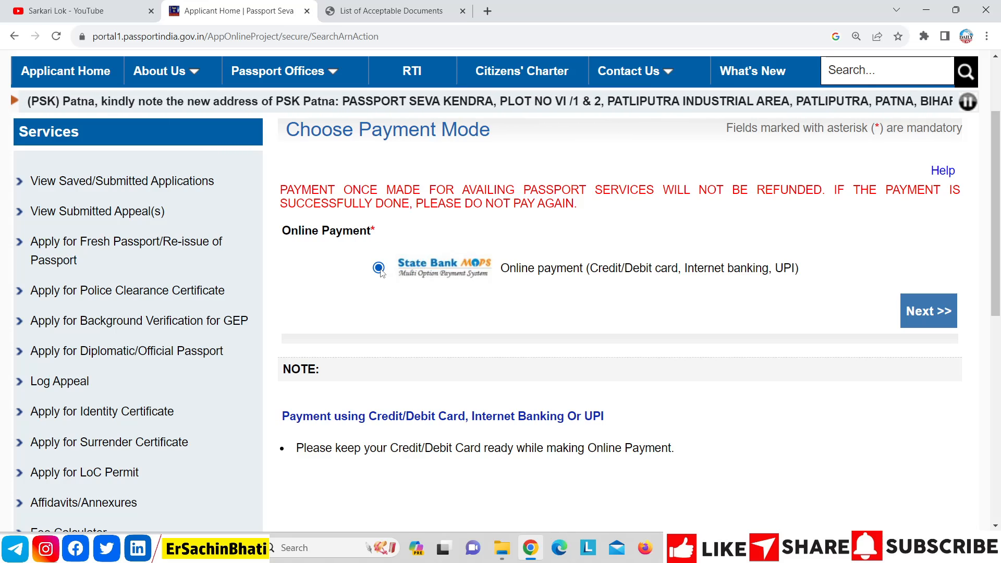
pyautogui.click(920, 316)
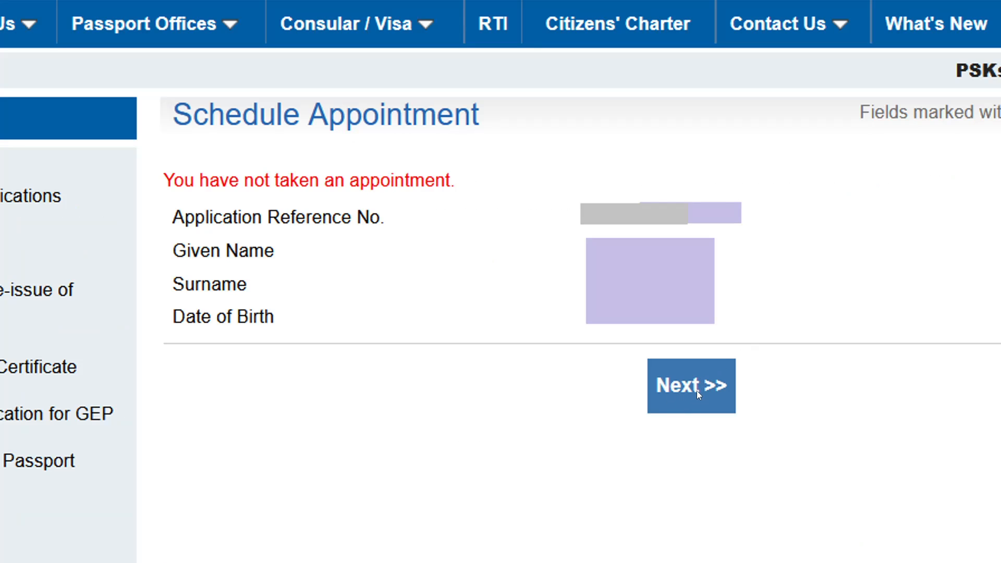
# Step: Keep PSK Ghaziabad as the location, enter the captcha and proceed to booking
pyautogui.click(697, 392)
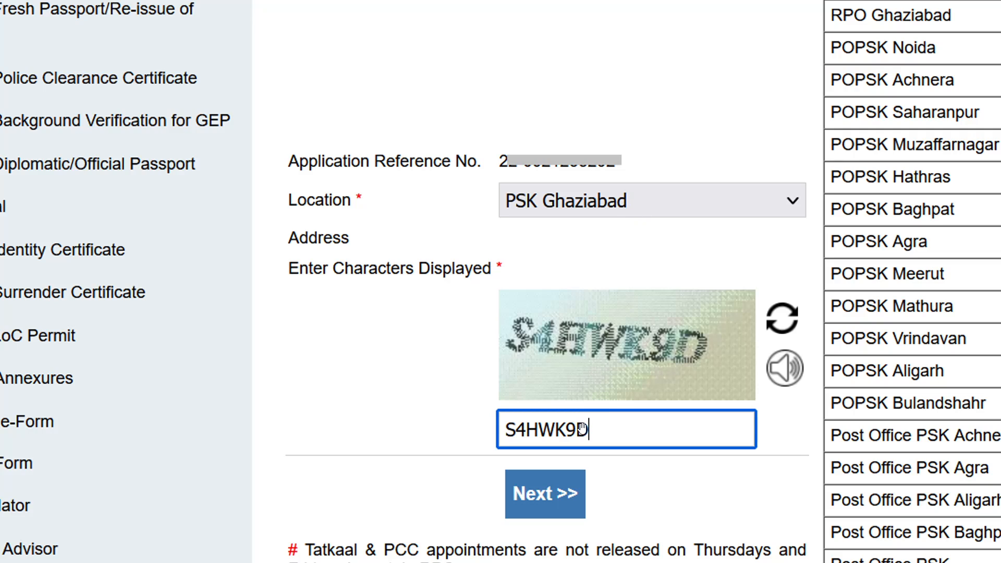
pyautogui.click(548, 500)
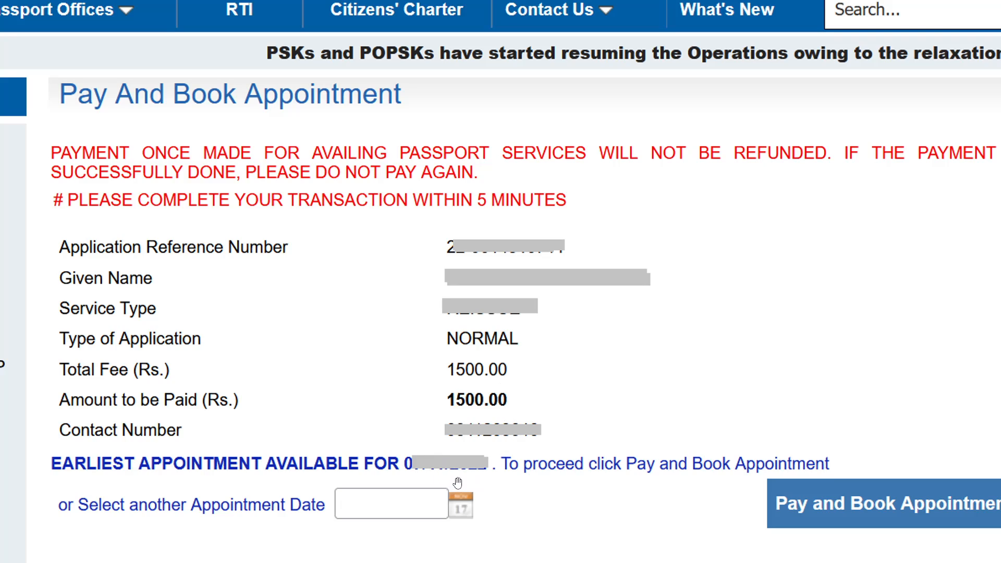
# Step: Pick an available appointment date, start Pay and Book, and accept the payment caution
pyautogui.click(468, 514)
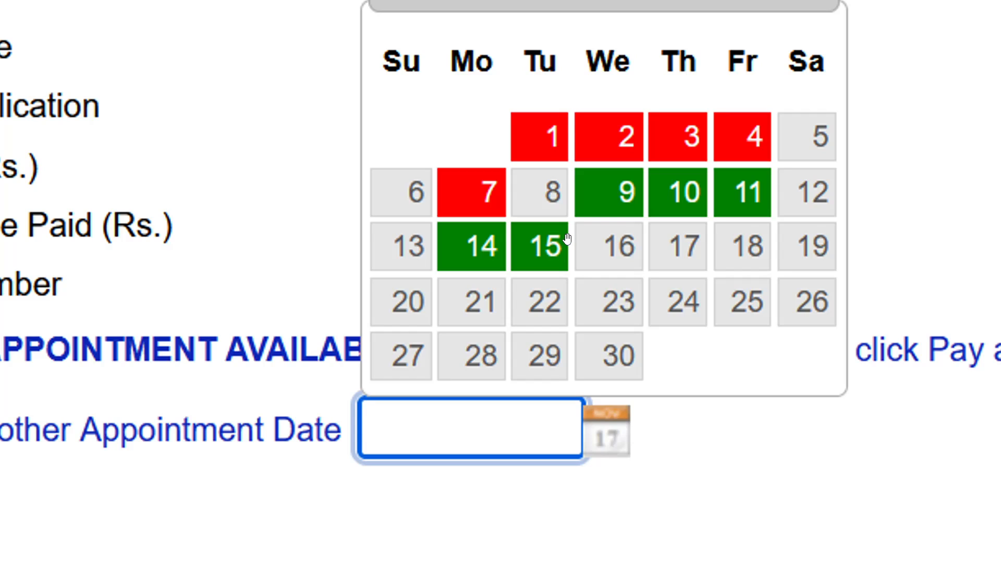
pyautogui.click(606, 216)
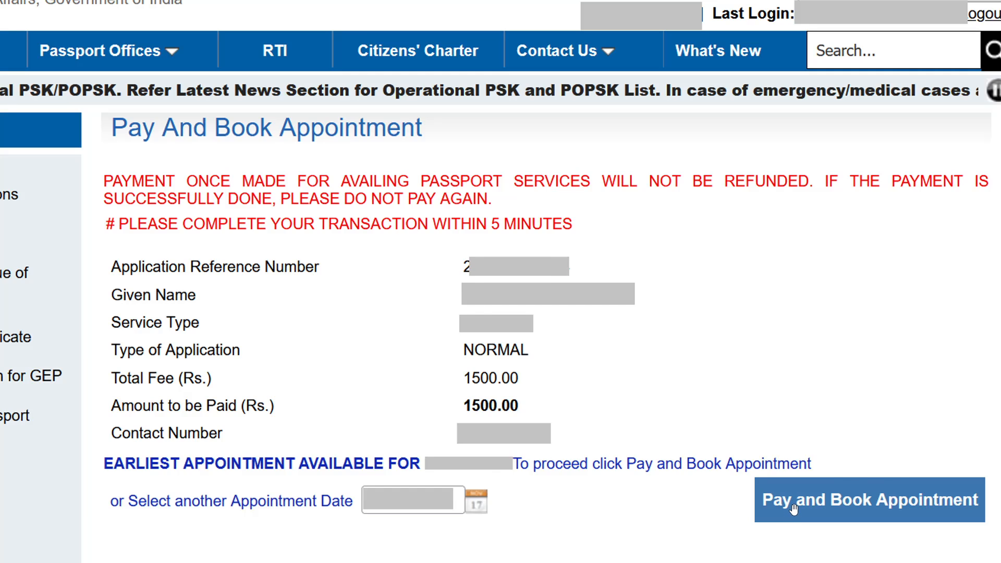
pyautogui.click(794, 509)
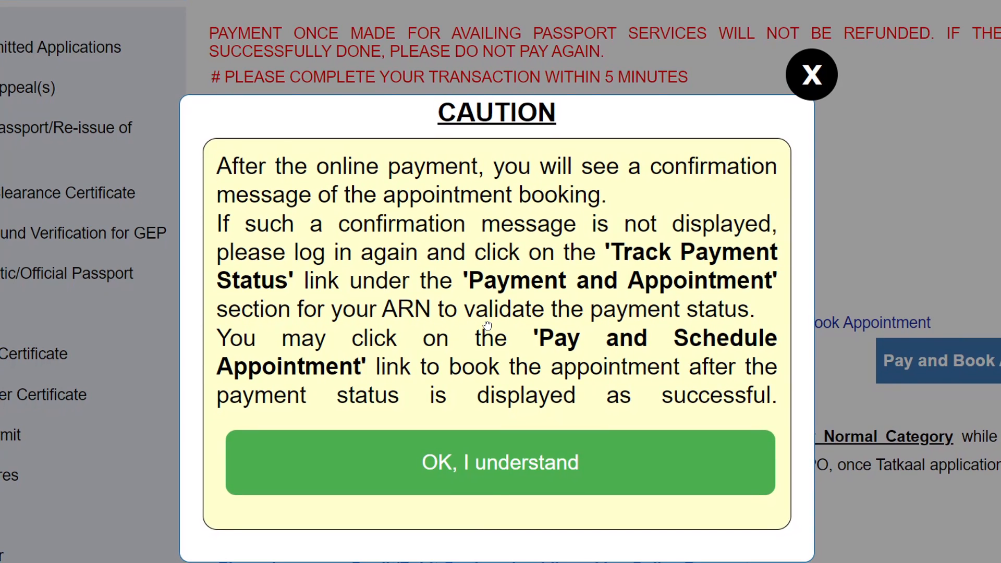
pyautogui.click(524, 457)
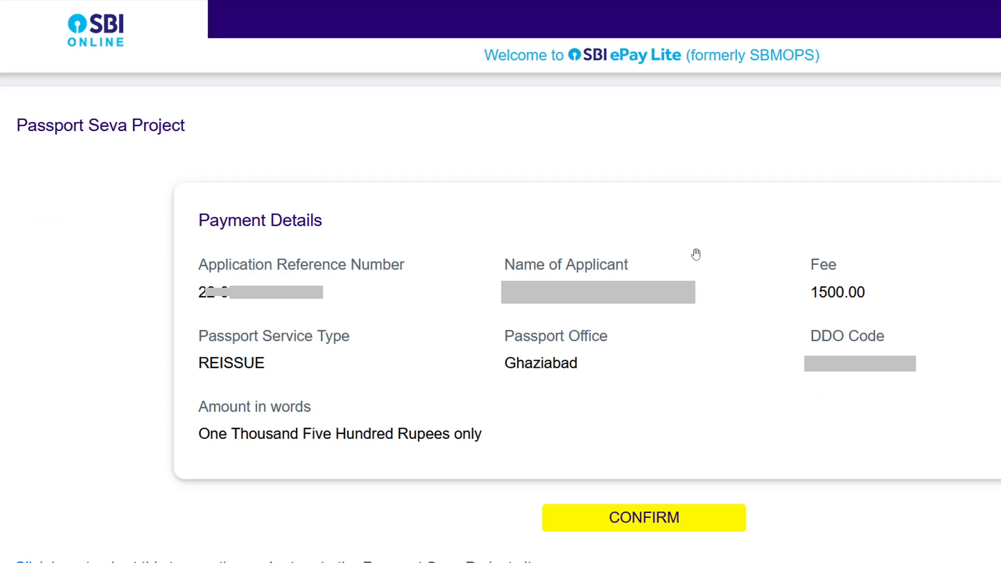
# Step: Confirm and pay the 1500.00 fee in SBI ePay Lite, then return to Passport Seva
pyautogui.click(668, 530)
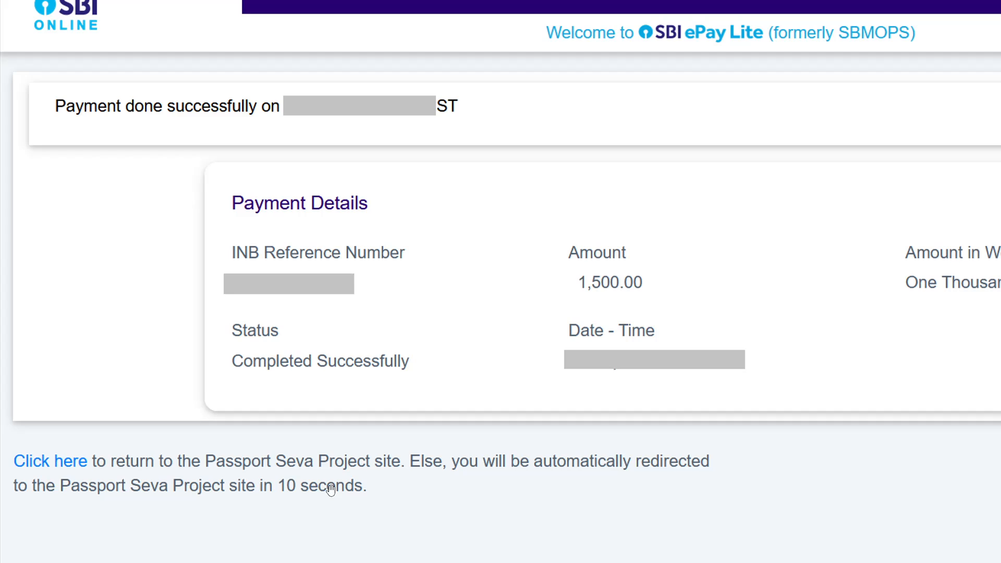
pyautogui.click(87, 469)
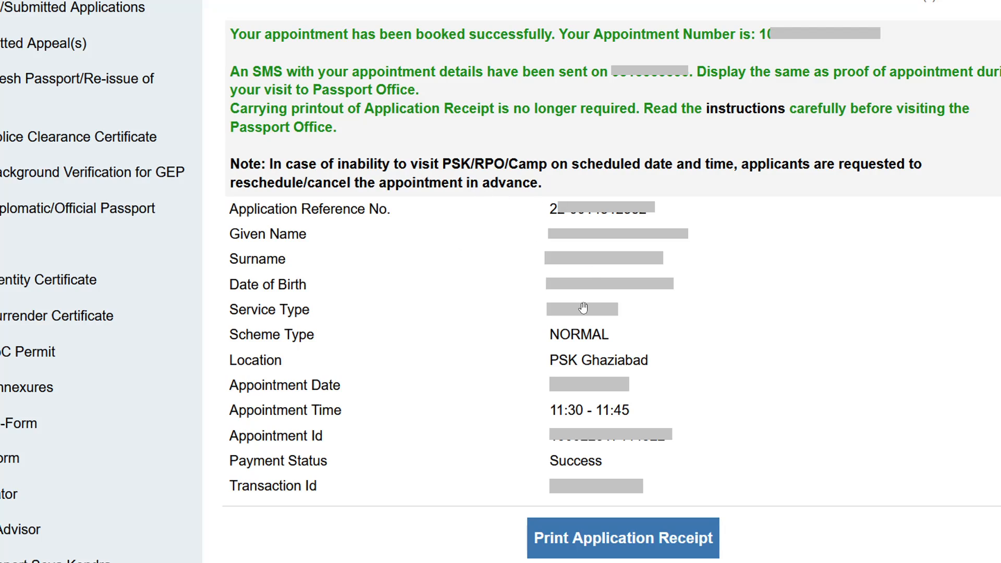
# Step: Open the Online Appointment Receipt and confirm printing it
pyautogui.click(587, 549)
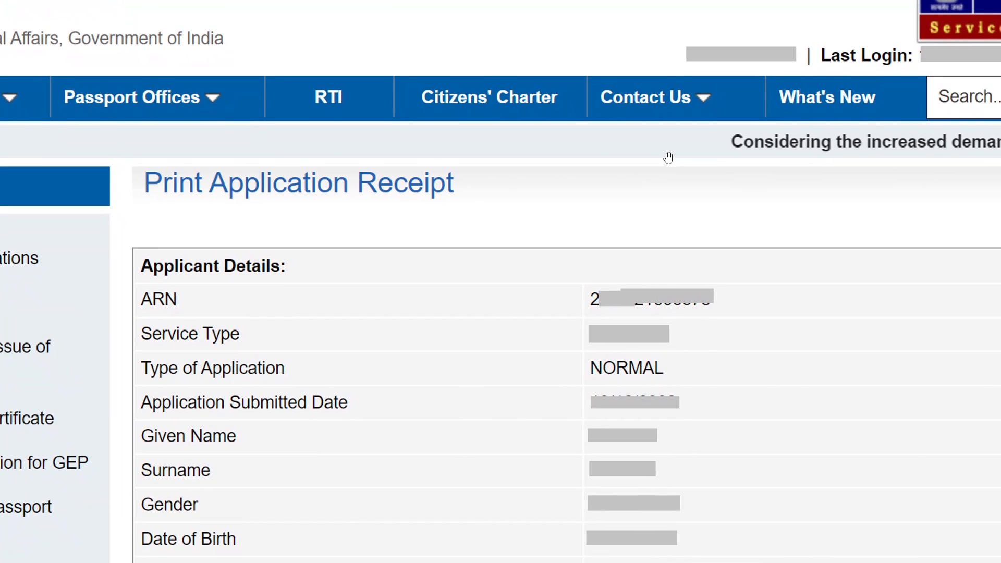
pyautogui.scroll(-5, 669, 157)
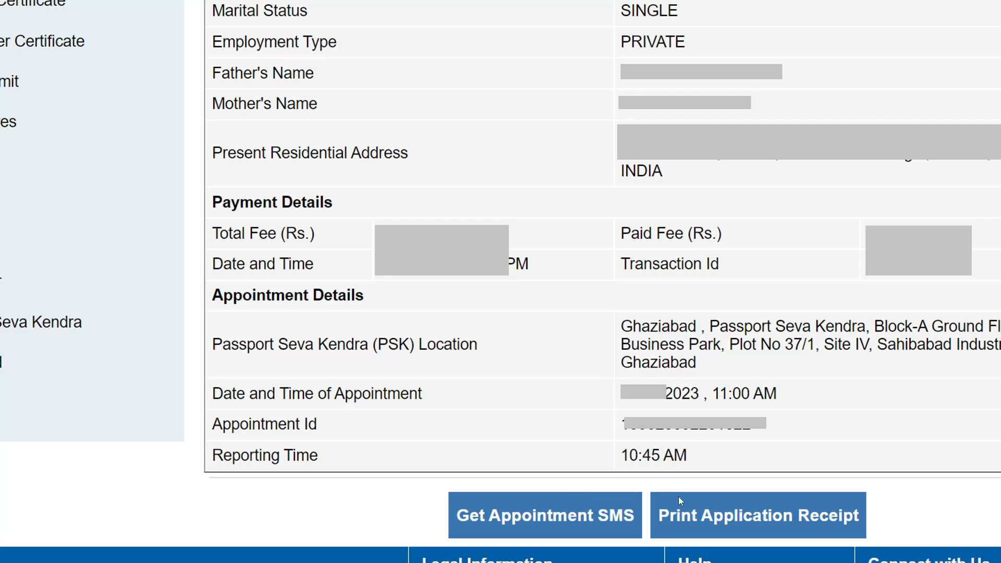
pyautogui.click(725, 516)
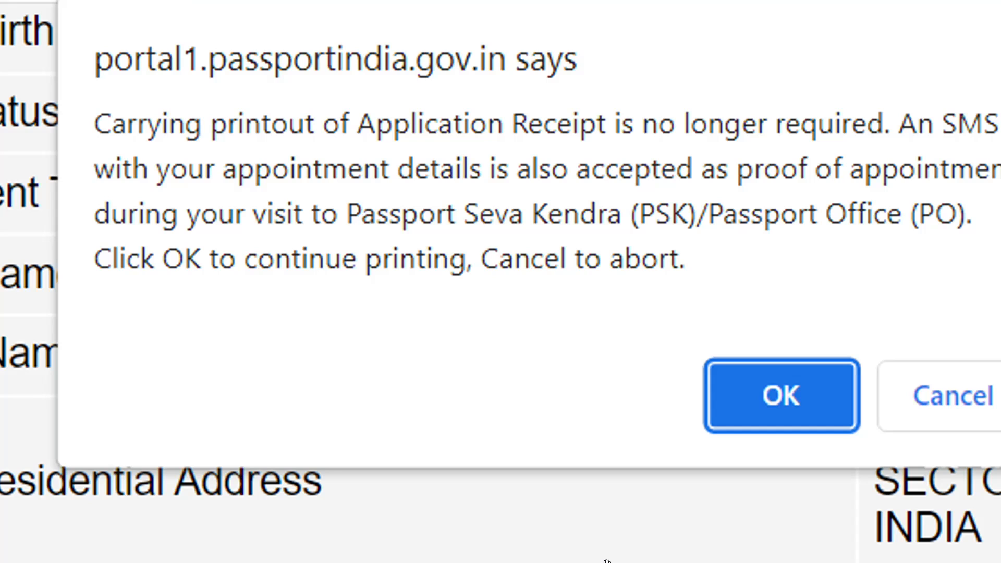
pyautogui.click(733, 399)
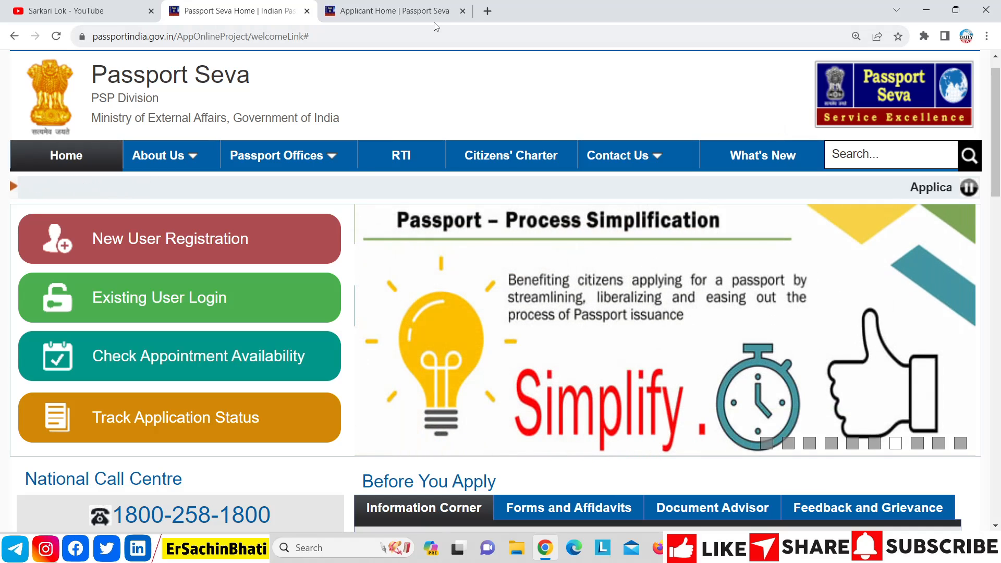
# Step: Open Existing User Login in the home page tab, then return to the Applicant Home tab
pyautogui.click(432, 21)
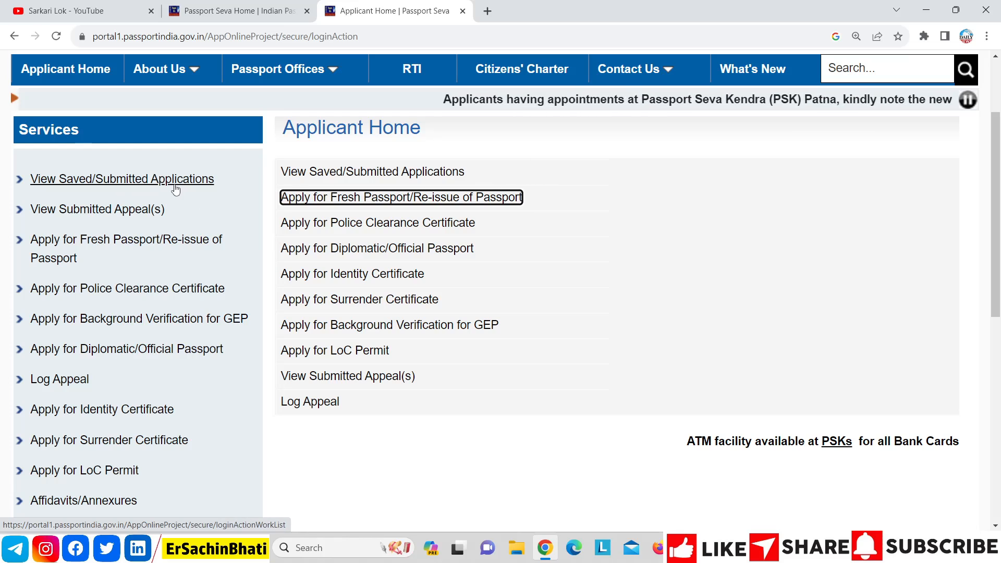
pyautogui.click(230, 13)
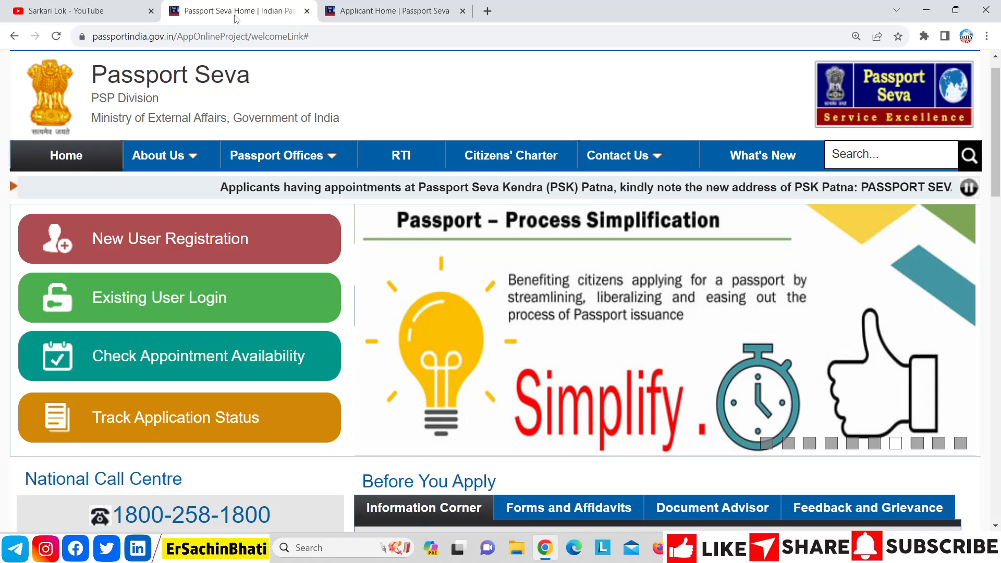
pyautogui.click(175, 298)
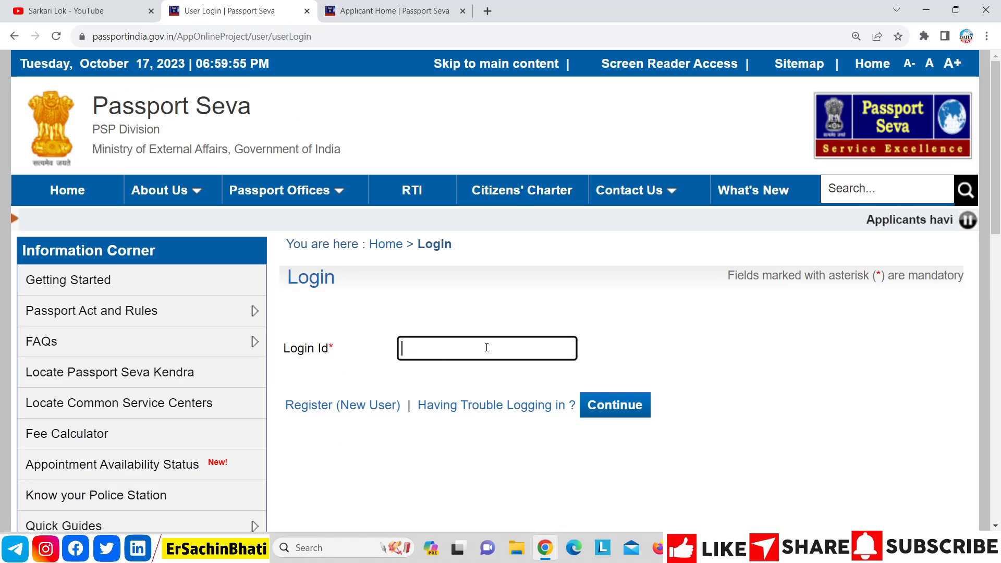
pyautogui.click(389, 11)
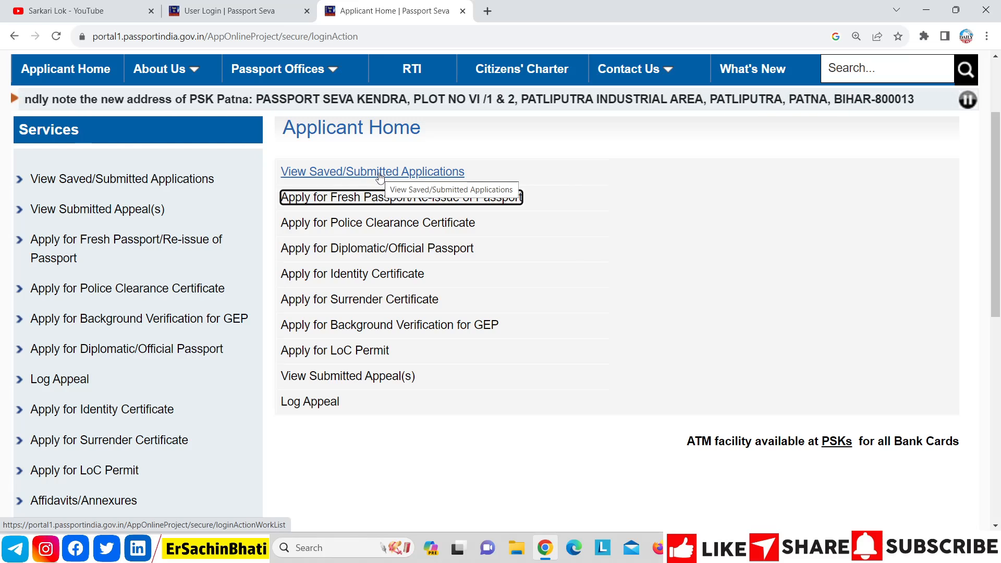
# Step: Open View Saved/Submitted Applications from the Services sidebar
pyautogui.click(181, 185)
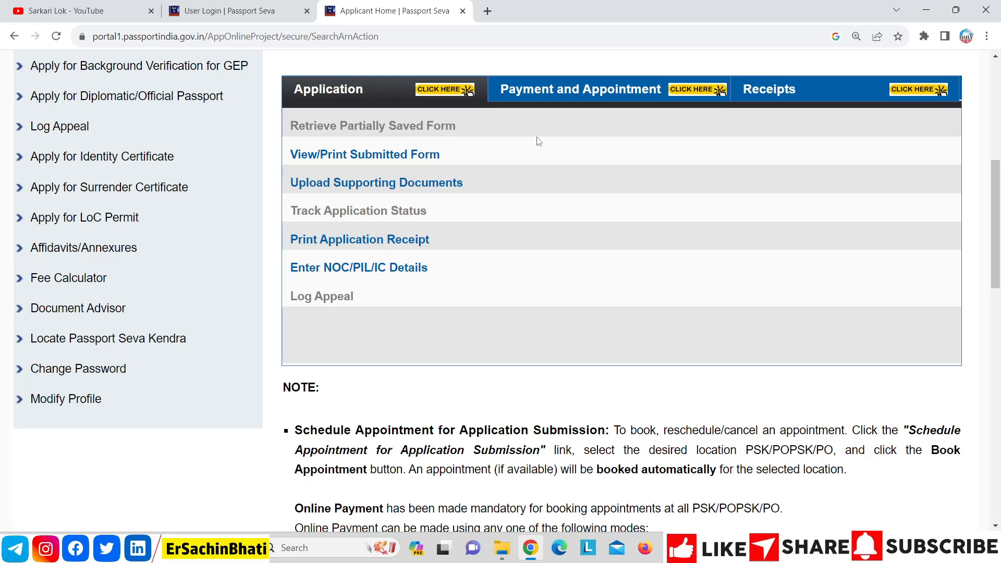
# Step: Review the Payment and Appointment, Receipts and Application options for the submitted re-issue application
pyautogui.click(547, 92)
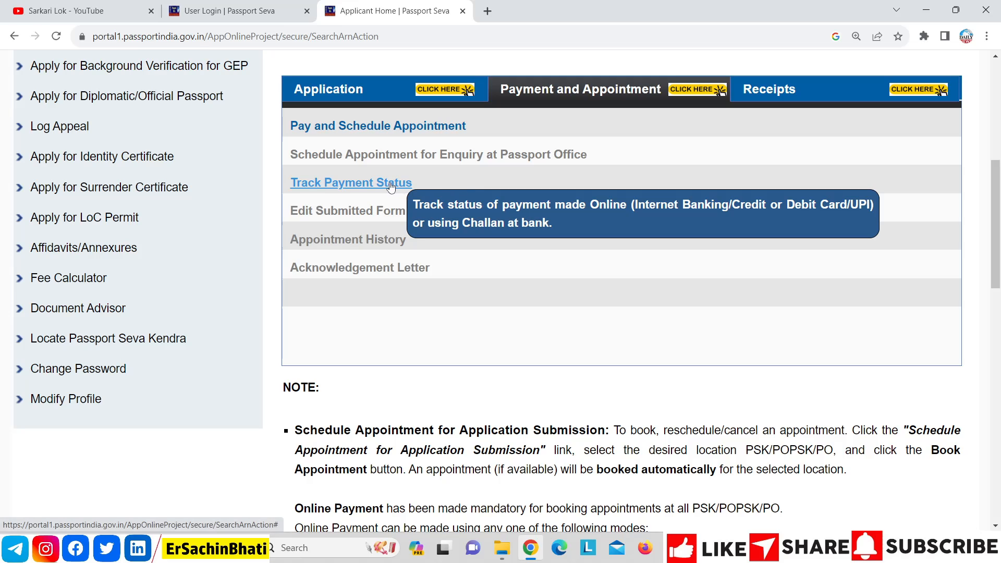
pyautogui.click(748, 106)
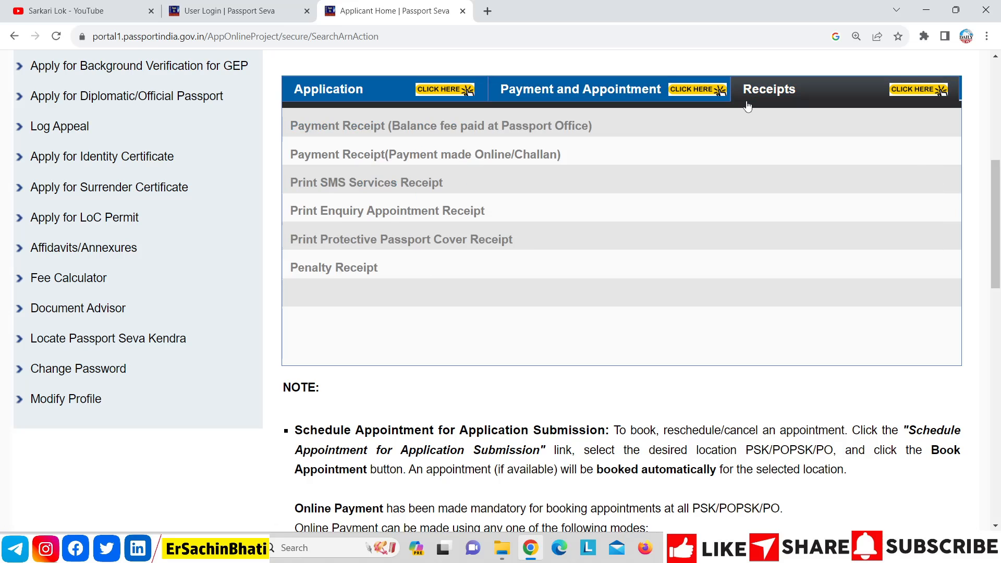
pyautogui.click(640, 105)
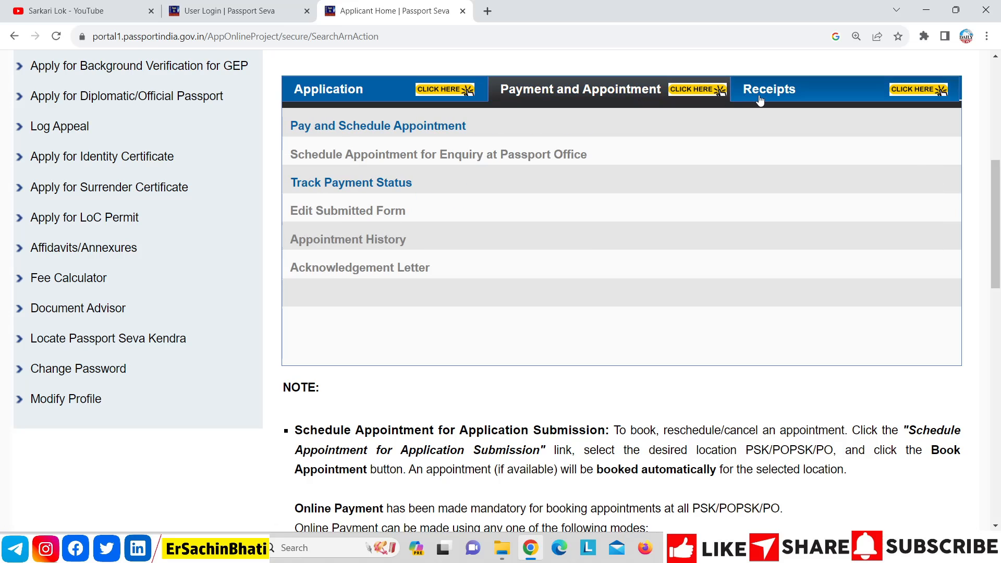
pyautogui.moveTo(471, 157)
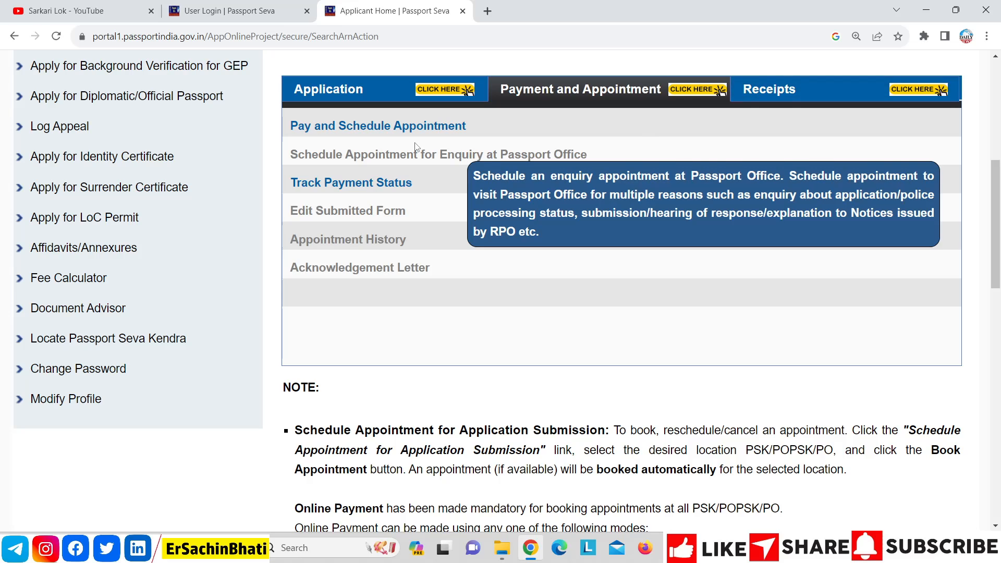
pyautogui.click(386, 103)
pyautogui.moveTo(346, 166)
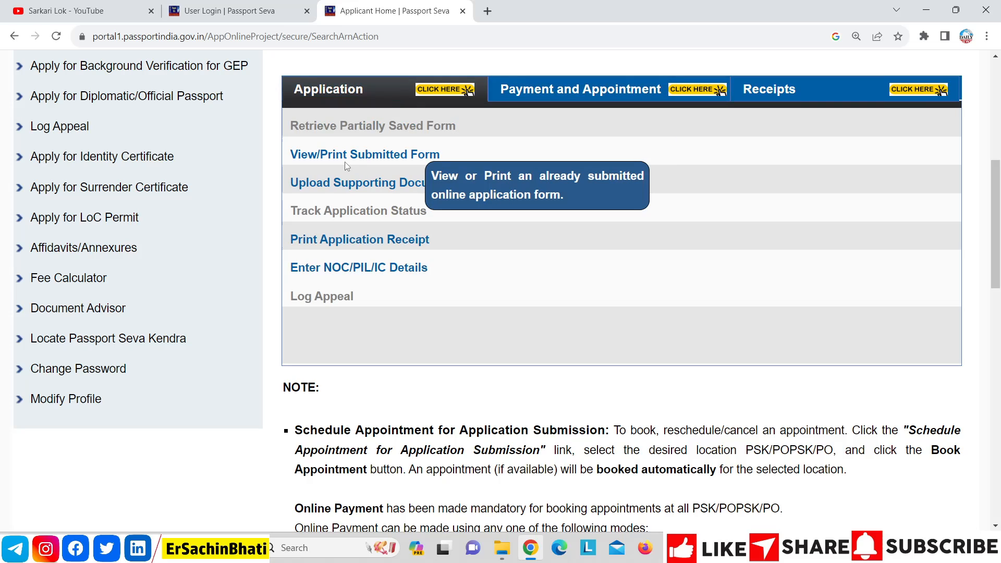
pyautogui.moveTo(379, 265)
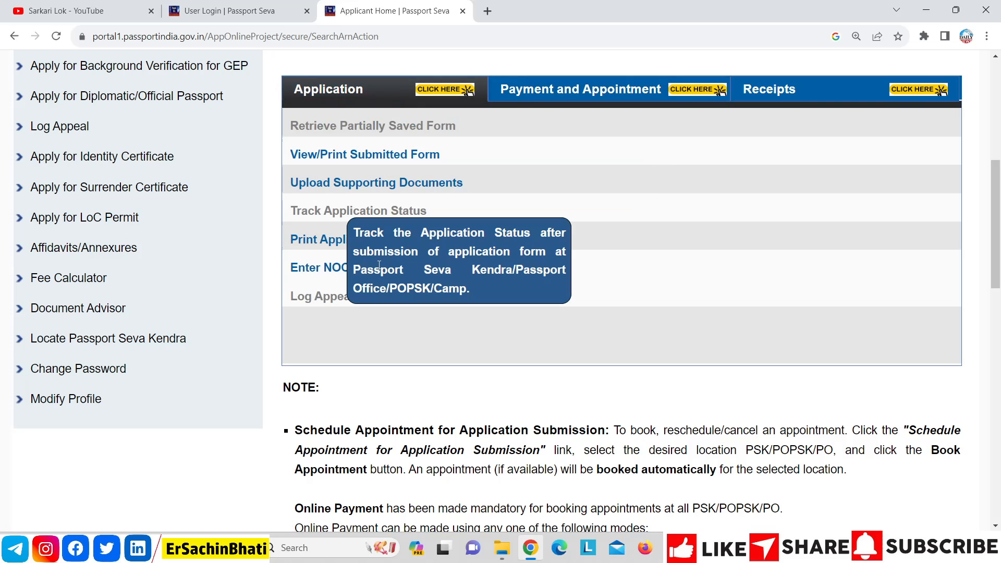
pyautogui.moveTo(358, 242)
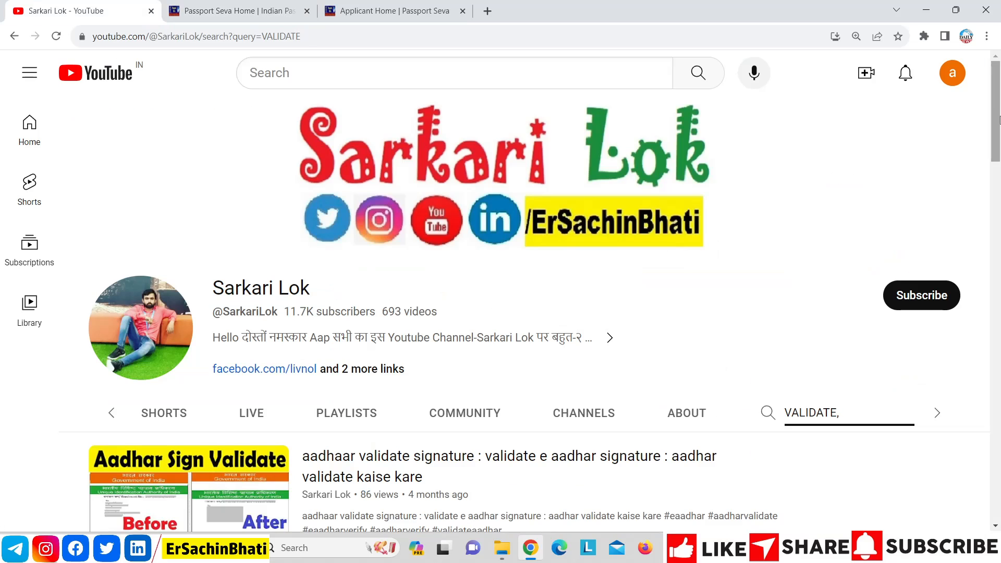
# Step: Scroll through the Sarkari Lok channel's search results for VALIDATE
pyautogui.moveTo(1000, 120); pyautogui.dragTo(998, 135)
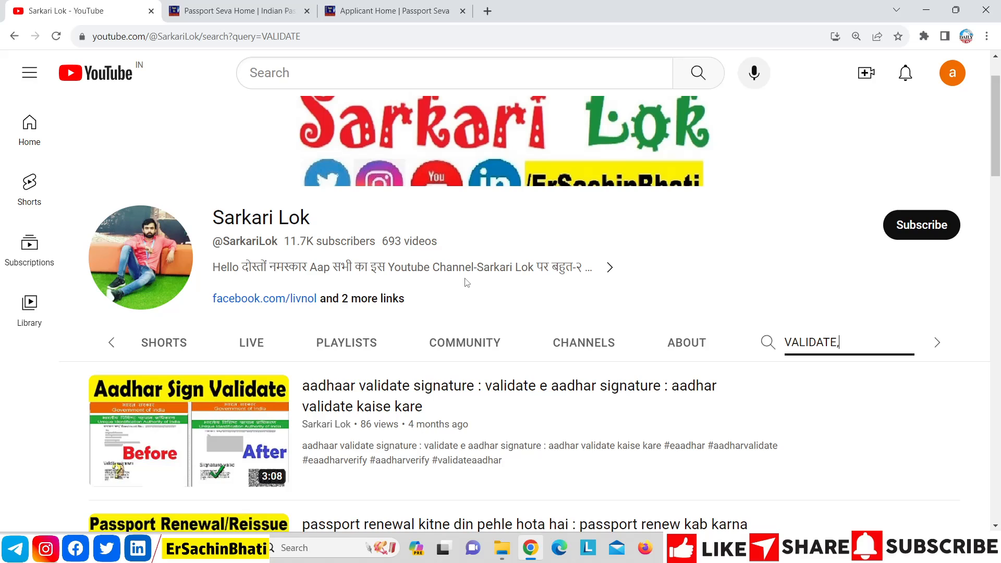
# Step: Switch back to the Passport Seva home page browser tab
pyautogui.click(248, 6)
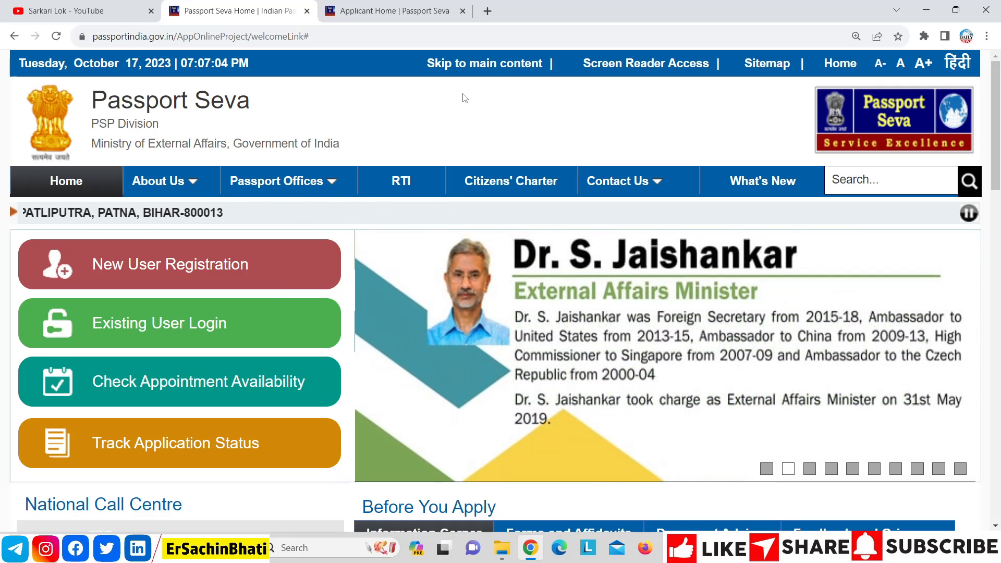
# Step: Scroll down the home page and open the Document Advisor under Before You Apply
pyautogui.scroll(-2, 999, 151)
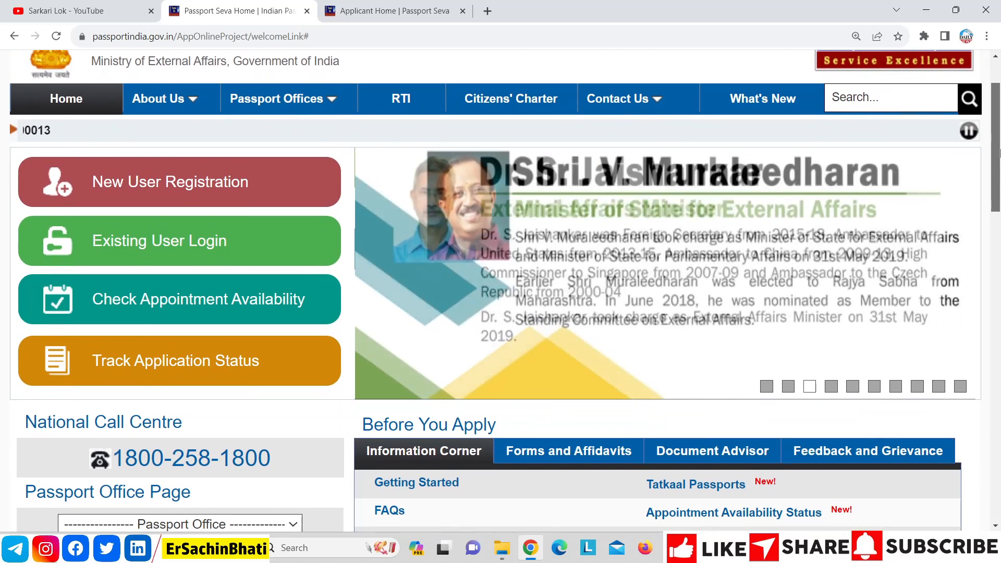
pyautogui.moveTo(1000, 153); pyautogui.dragTo(1000, 207)
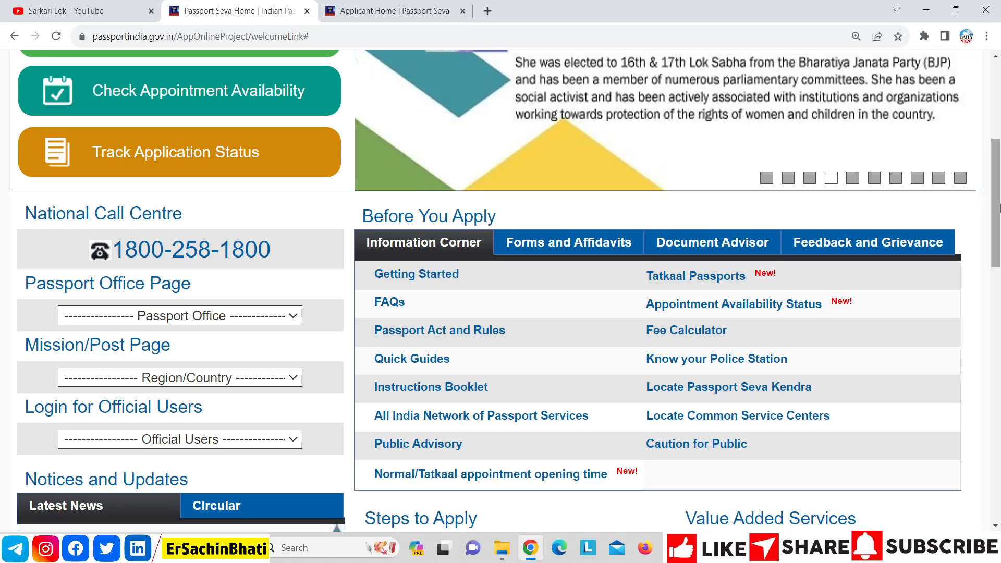
pyautogui.click(704, 244)
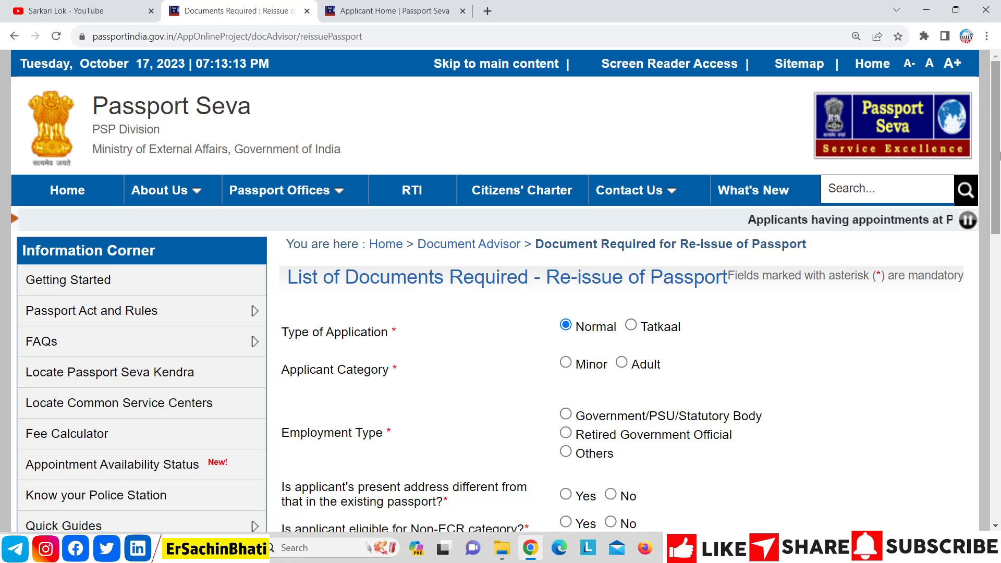
# Step: Answer yes to present address differing from the passport and mark the applicant Non-ECR eligible
pyautogui.scroll(-3, 502, 210)
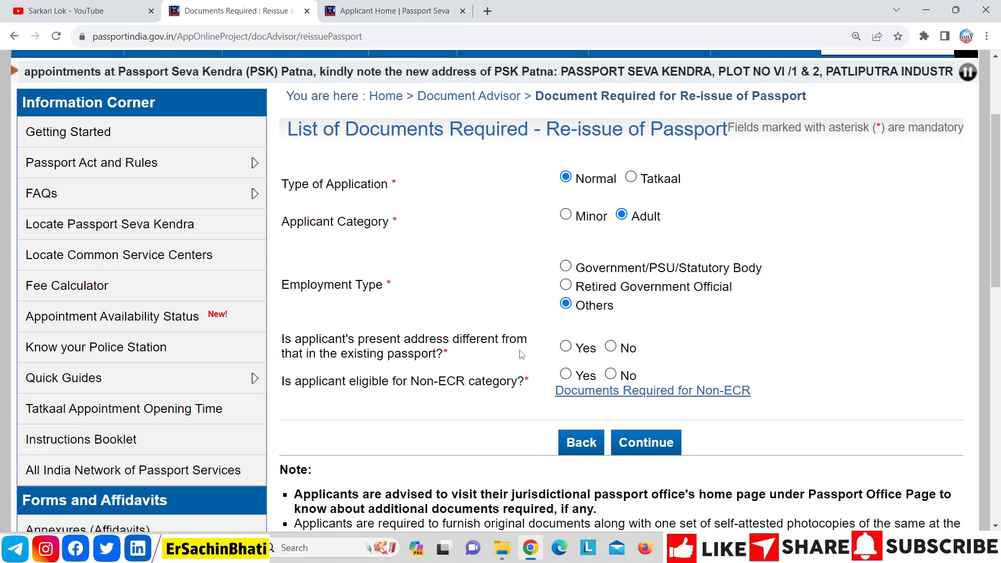
pyautogui.click(567, 348)
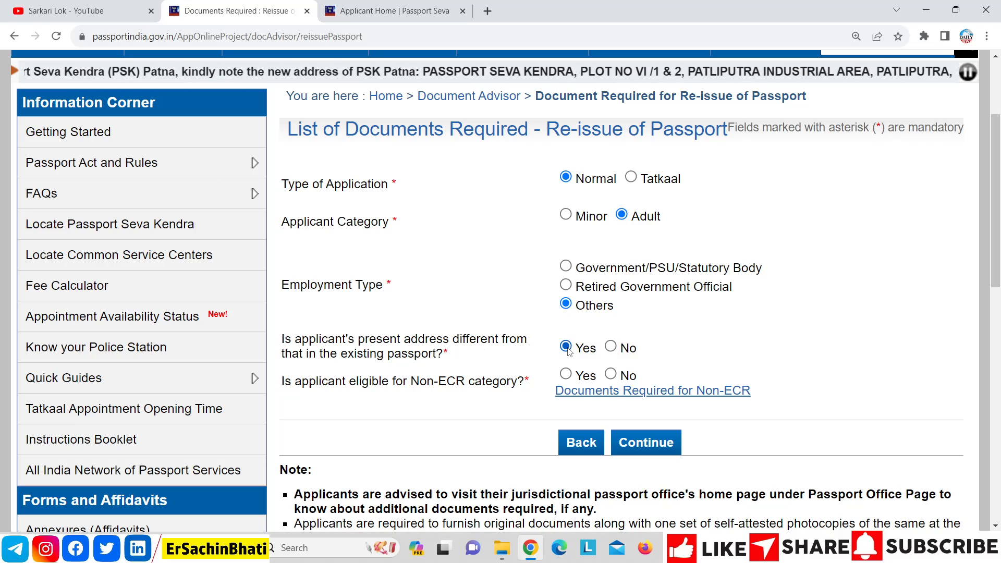
pyautogui.click(566, 375)
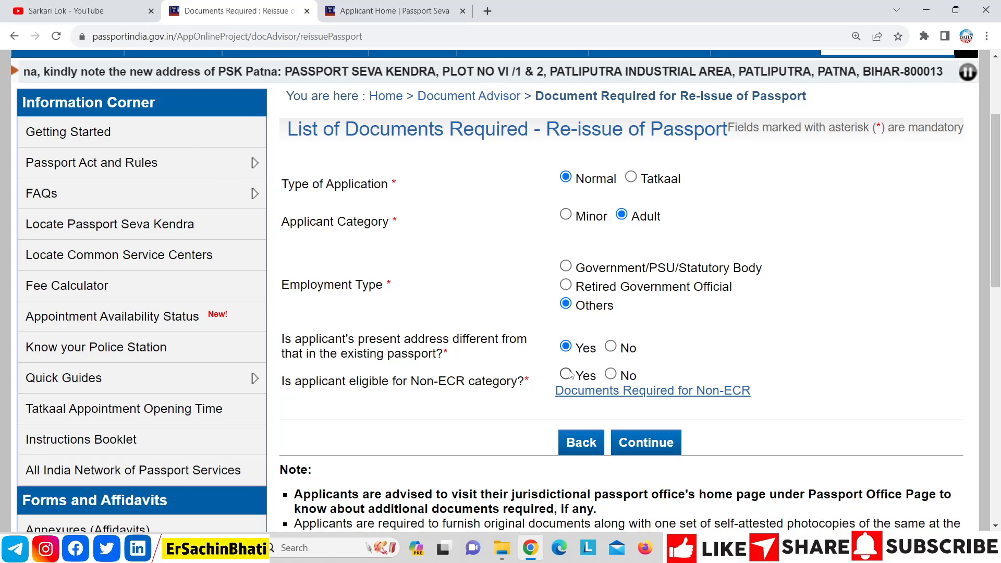
pyautogui.click(639, 449)
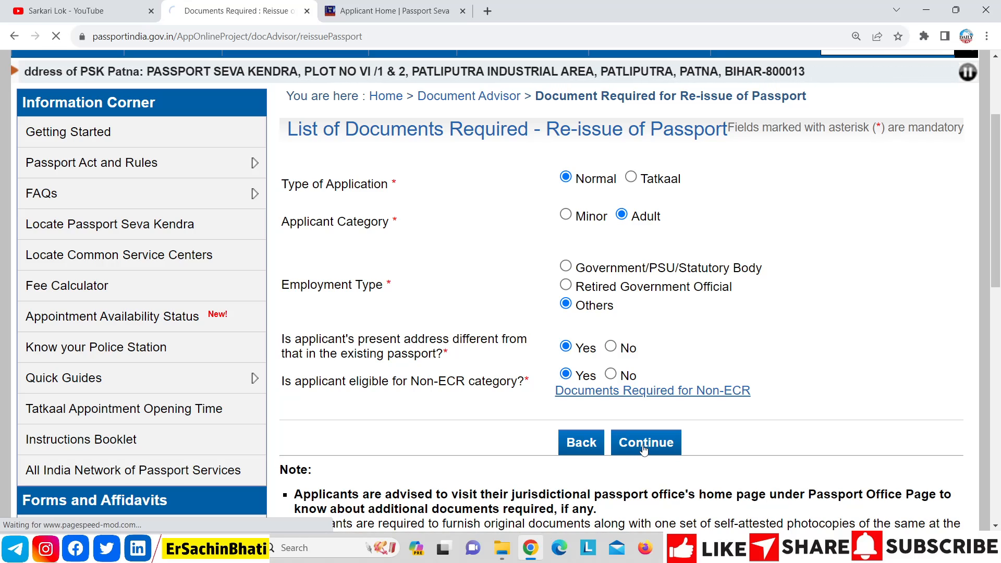
# Step: Choose Validity Due to Expire as the re-issue reason and view the required documents
pyautogui.scroll(-3, 471, 207)
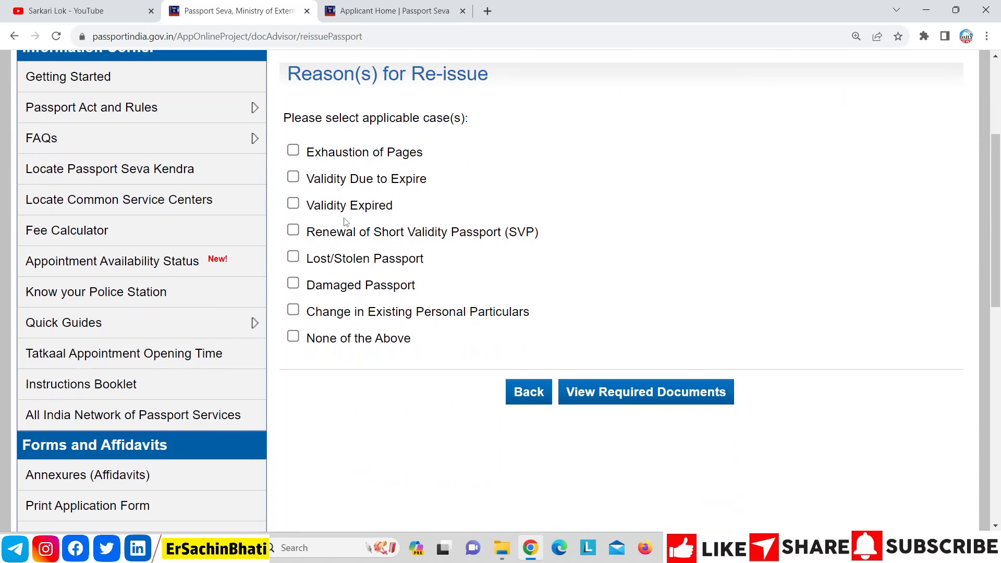
pyautogui.click(293, 178)
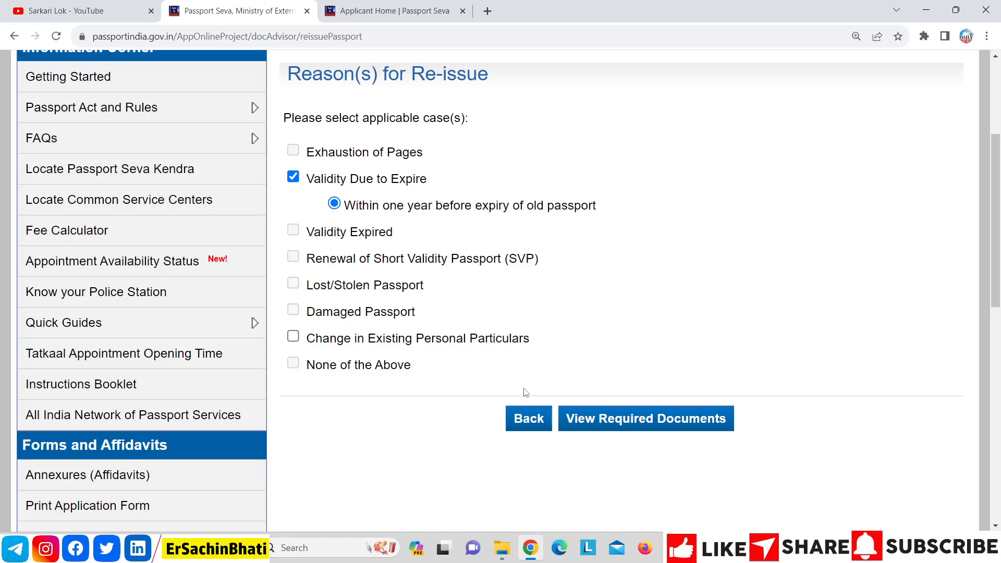
pyautogui.click(605, 419)
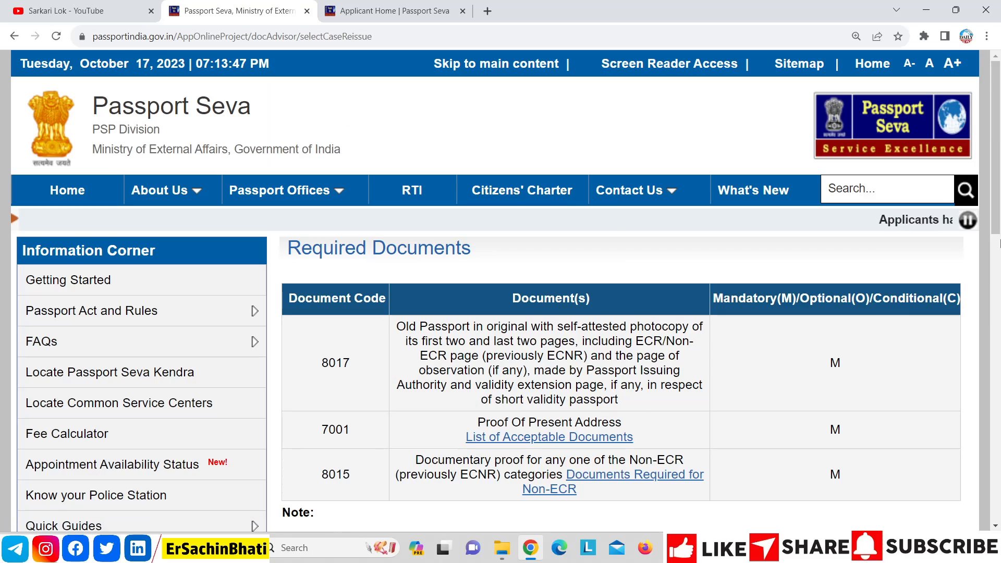
# Step: Highlight the Old Passport photocopy requirement in the required documents list
pyautogui.scroll(-1, 957, 248)
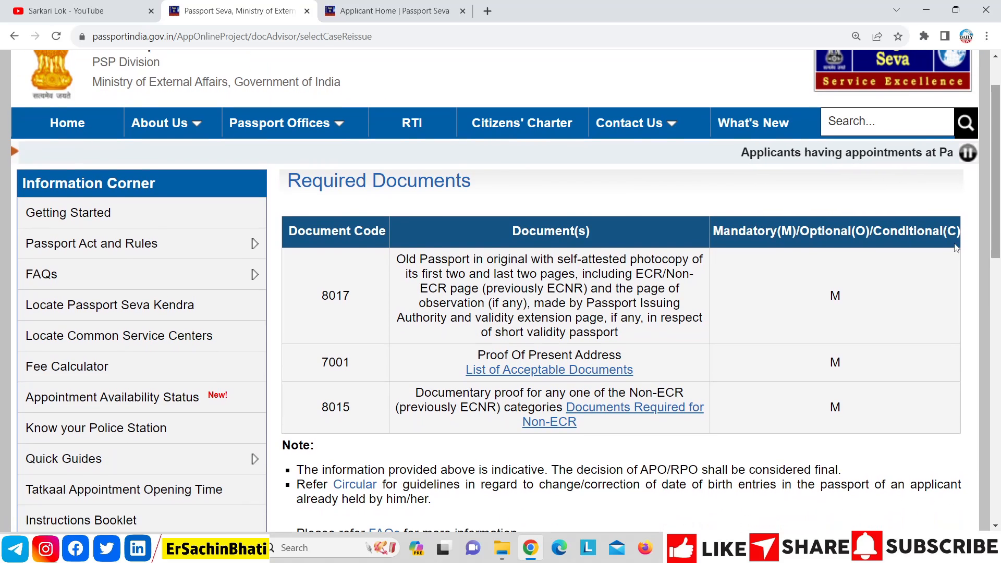
pyautogui.moveTo(506, 289); pyautogui.dragTo(452, 263)
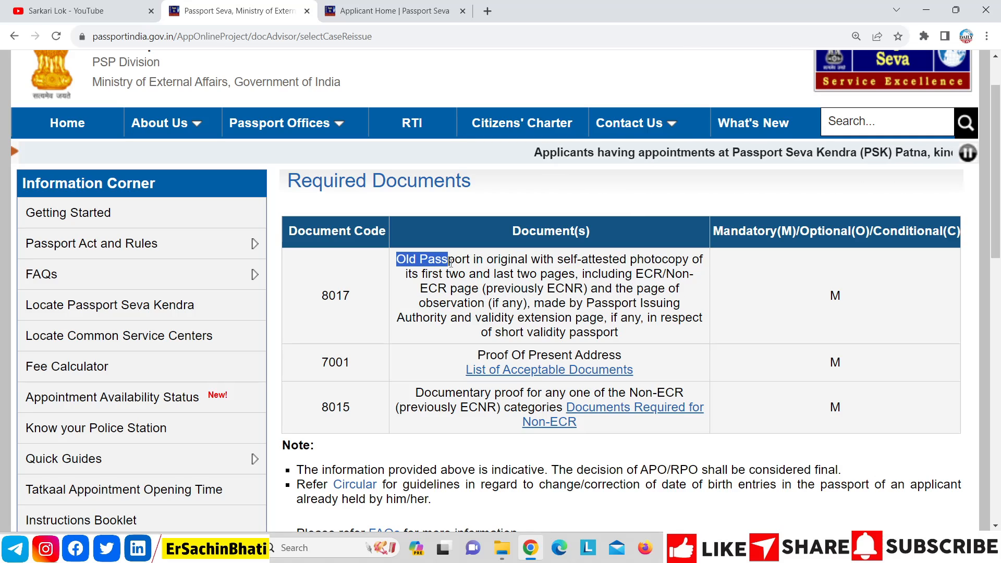
pyautogui.click(496, 263)
pyautogui.moveTo(459, 258); pyautogui.dragTo(529, 264)
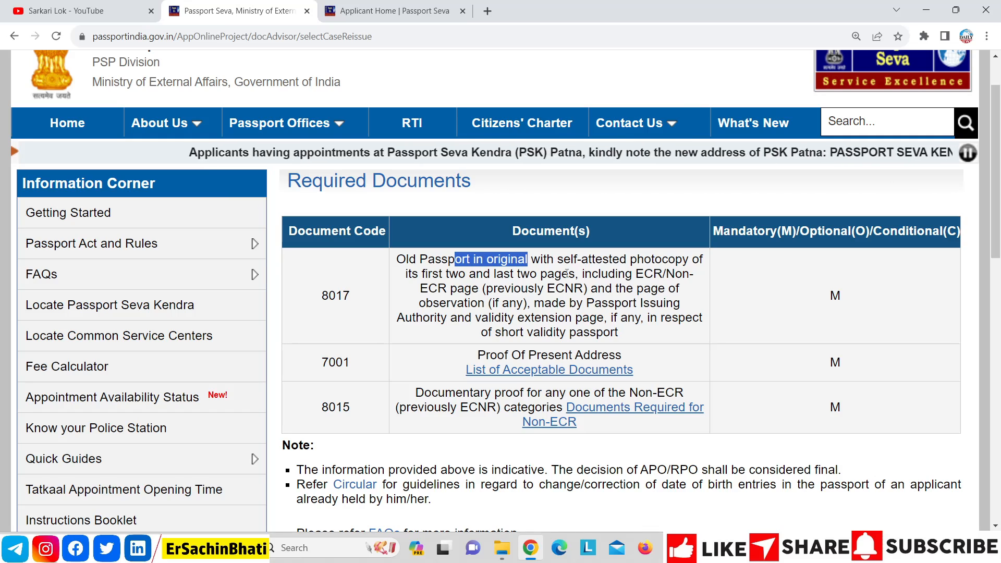
pyautogui.moveTo(575, 274); pyautogui.dragTo(399, 256)
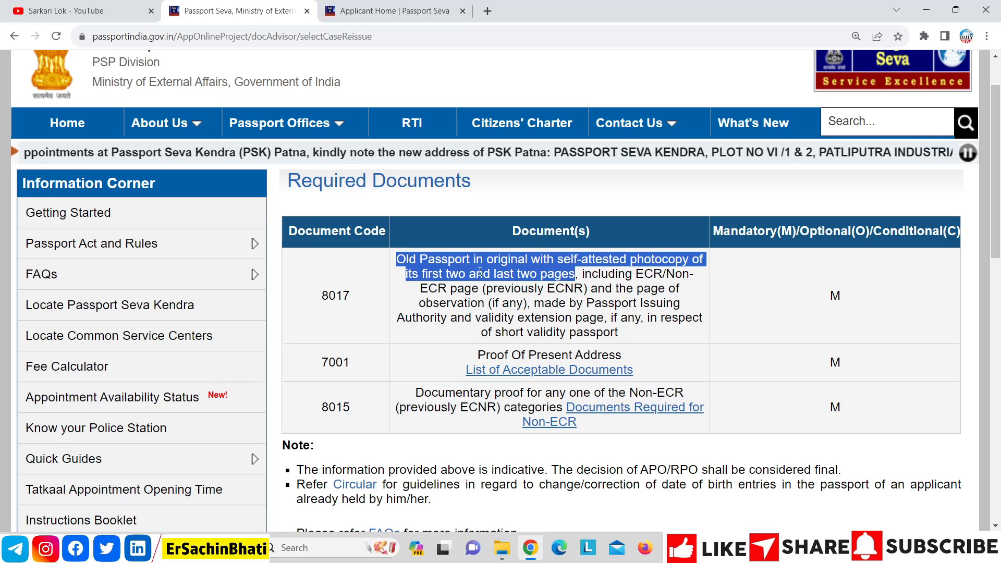
pyautogui.click(530, 301)
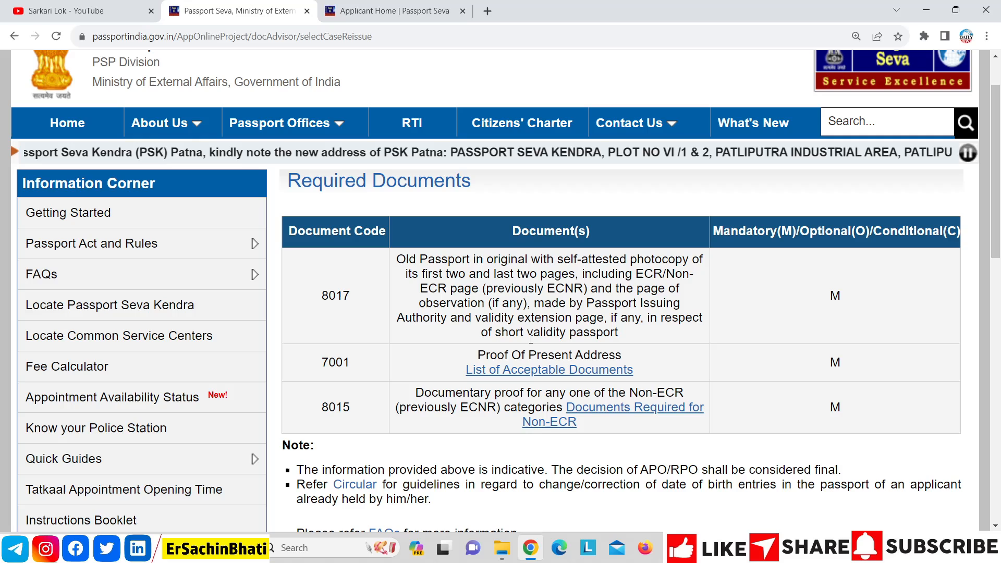
# Step: Check the List of Acceptable Documents for address proof, then return to the Passport Seva home page
pyautogui.click(533, 370)
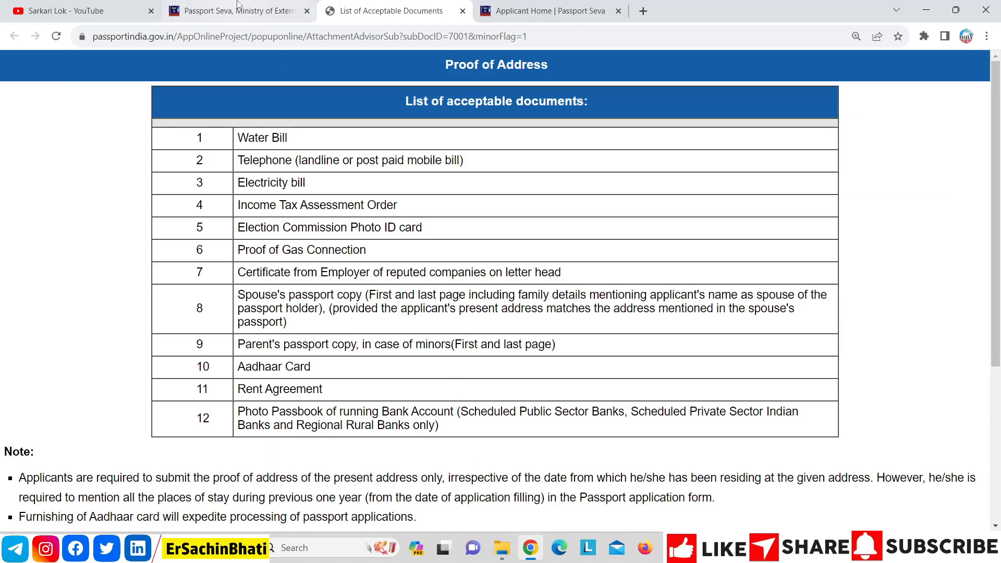
pyautogui.click(239, 6)
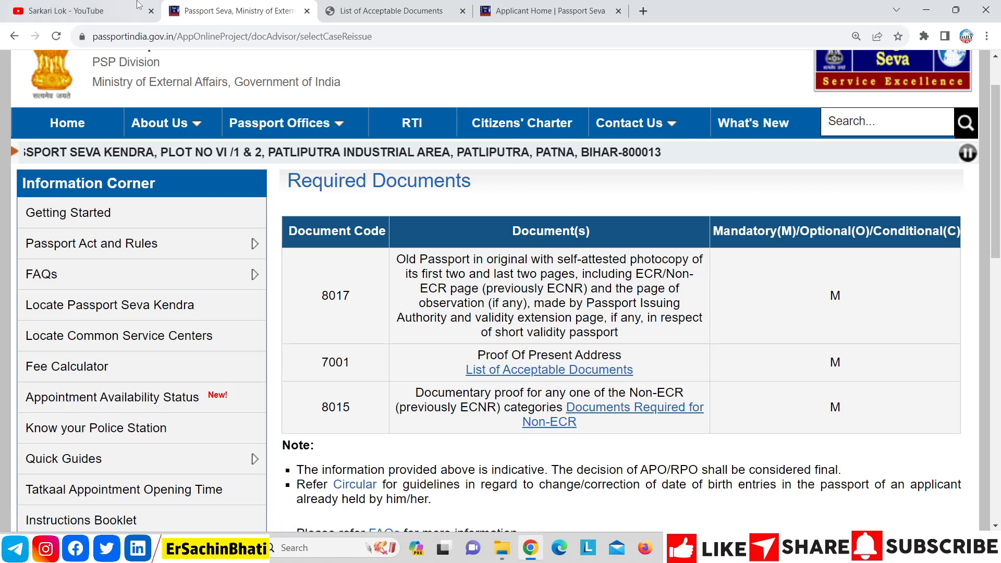
pyautogui.click(79, 11)
pyautogui.click(240, 11)
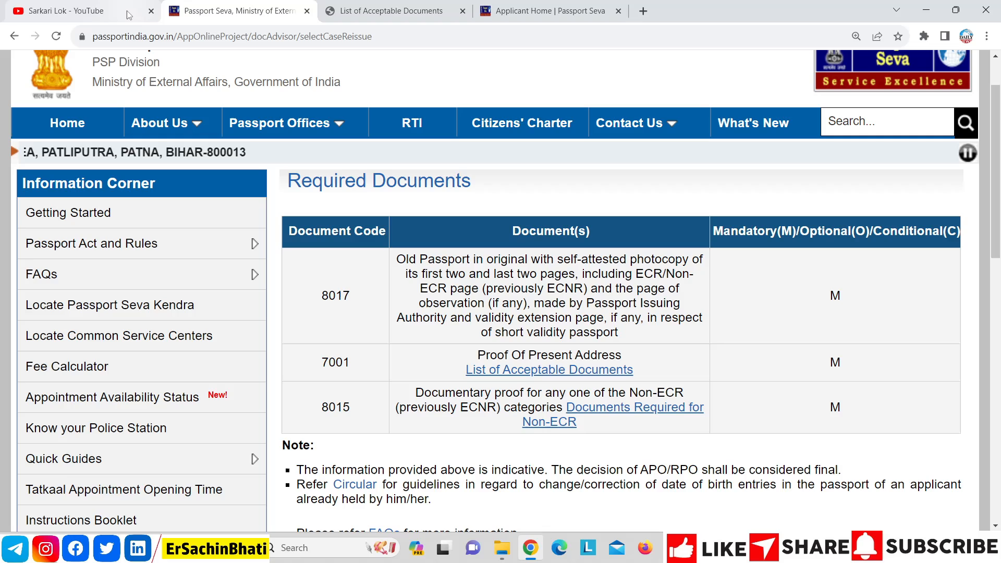
pyautogui.click(102, 125)
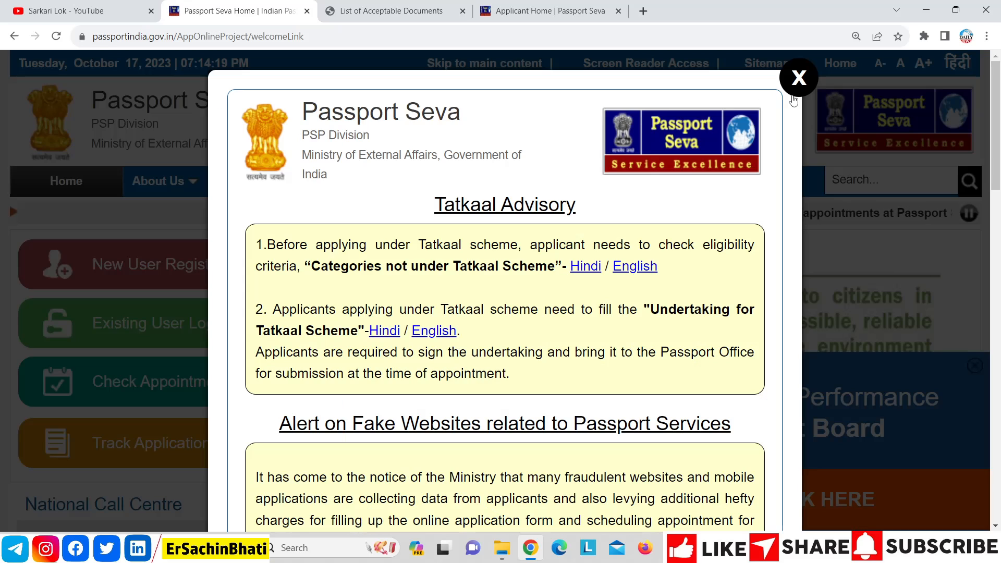
# Step: Dismiss the Tatkaal Advisory popup and switch to the Sarkari Lok YouTube tab
pyautogui.click(798, 82)
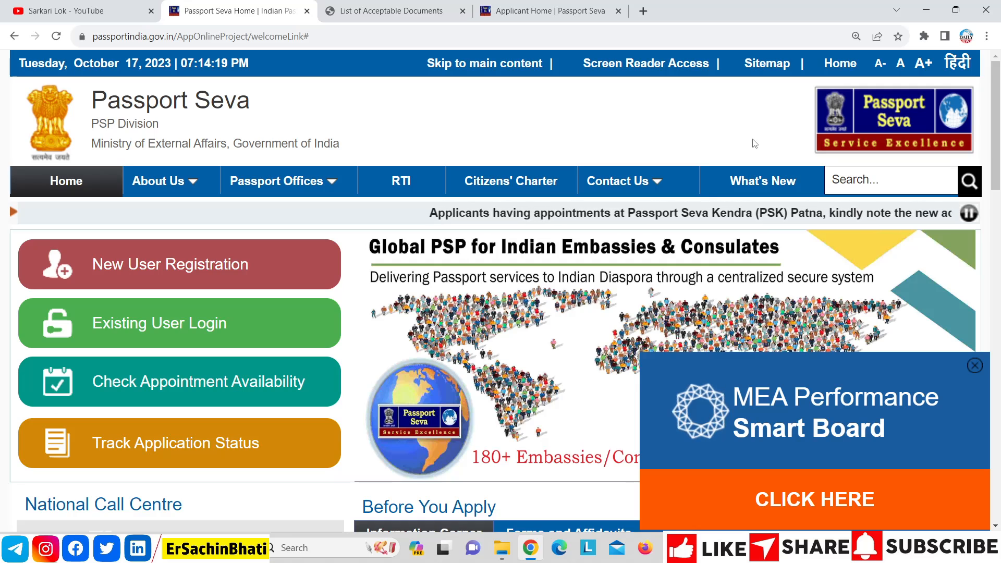
pyautogui.click(141, 6)
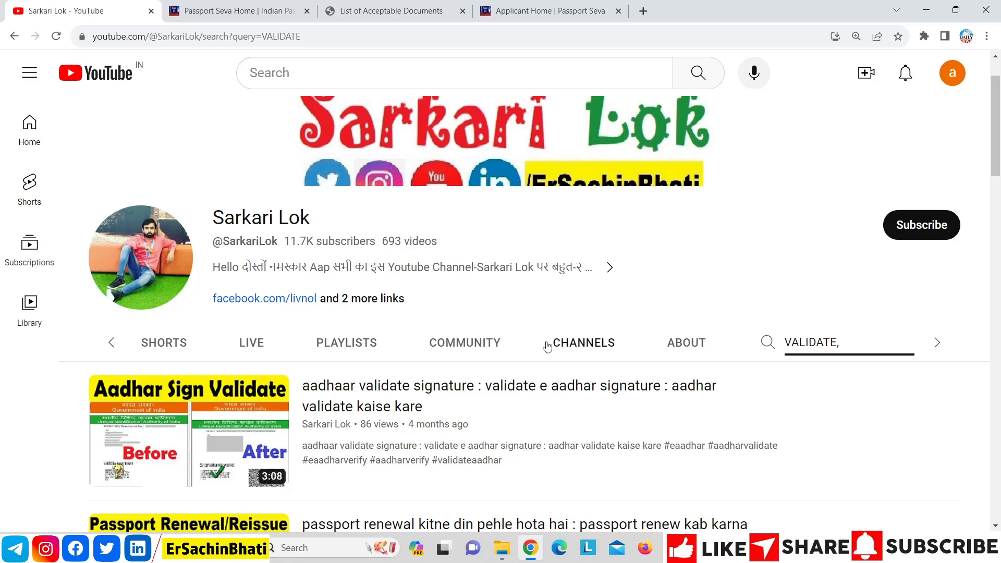
# Step: Browse the channel's playlists and scroll through the full 81-video PASSPORT playlist
pyautogui.click(363, 337)
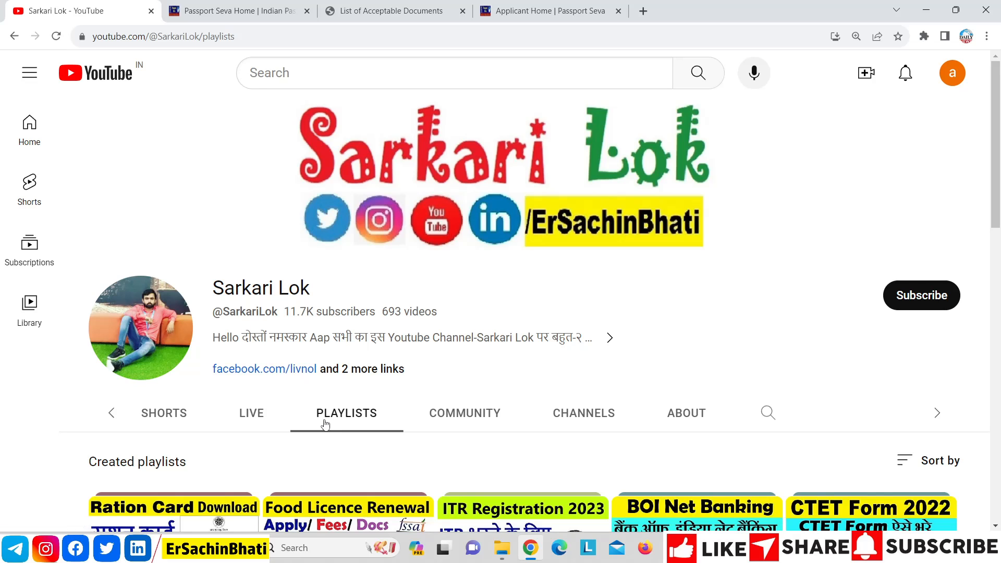
pyautogui.moveTo(997, 144); pyautogui.dragTo(999, 420)
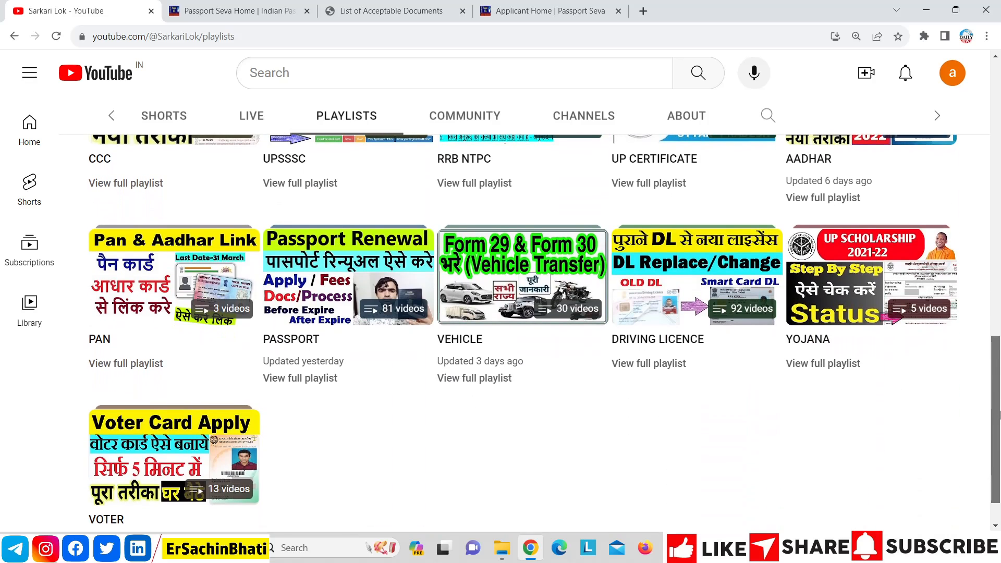
pyautogui.click(301, 385)
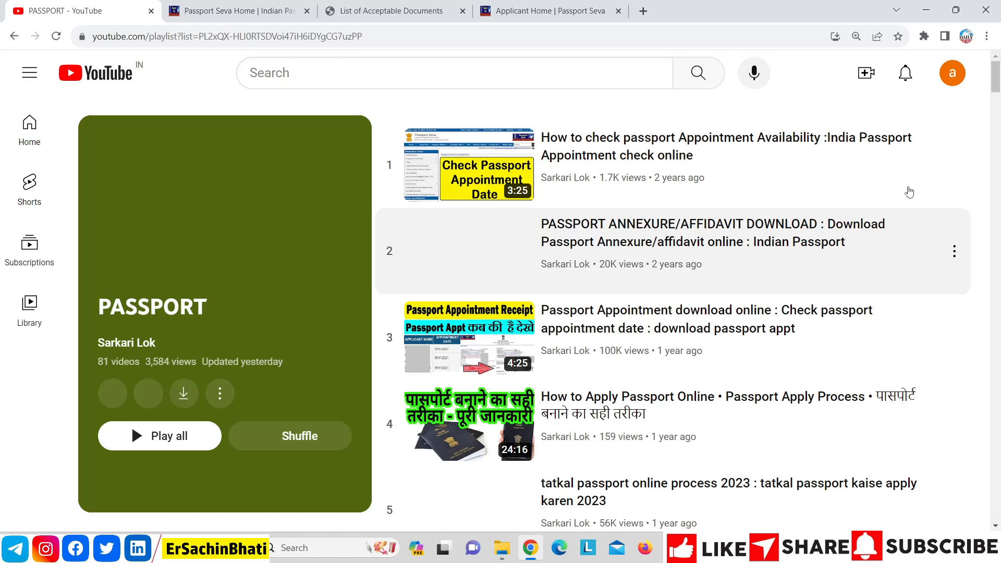
pyautogui.moveTo(996, 83); pyautogui.dragTo(997, 224)
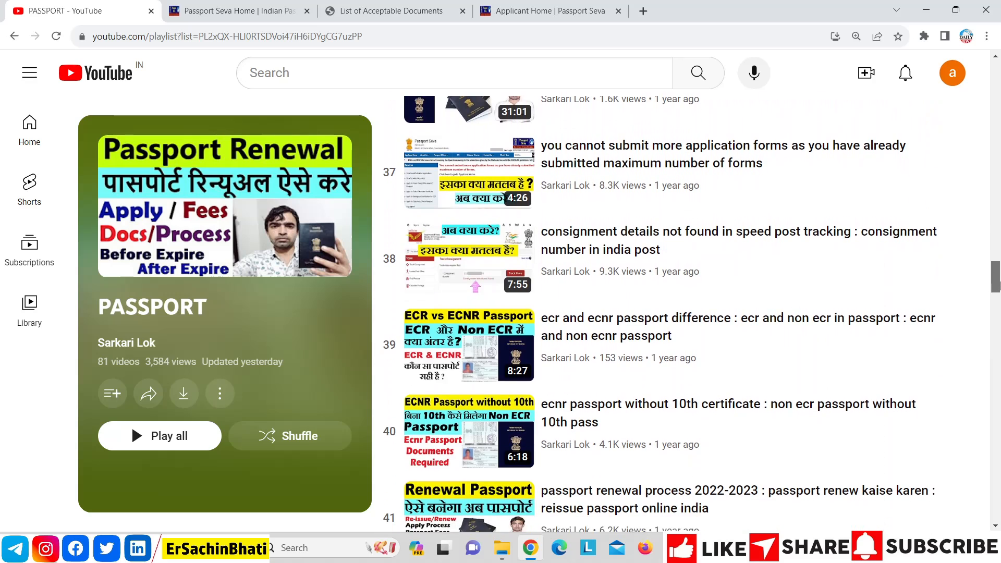
pyautogui.moveTo(998, 293); pyautogui.dragTo(985, 25)
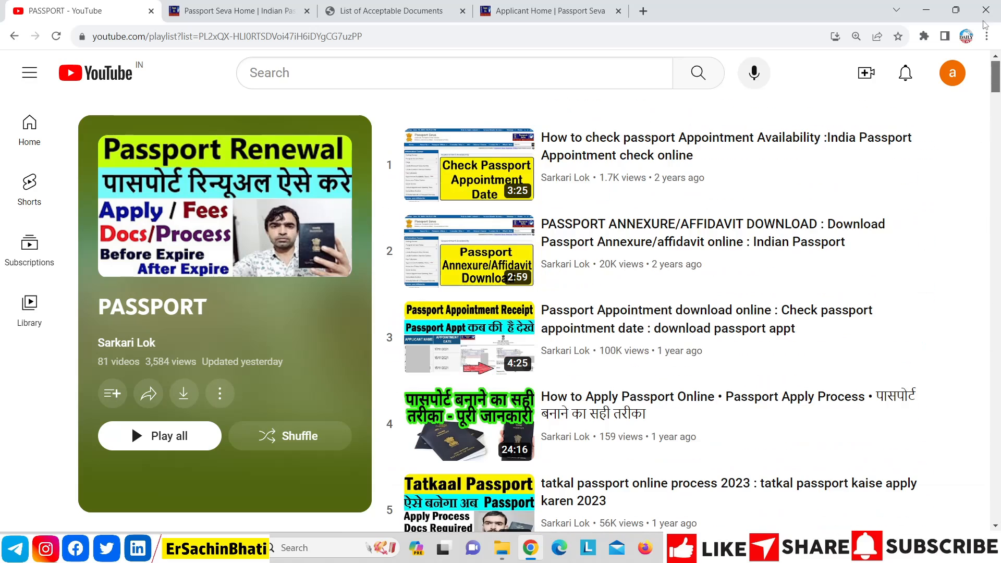
# Step: Go back to the channel page and open its About section
pyautogui.click(14, 36)
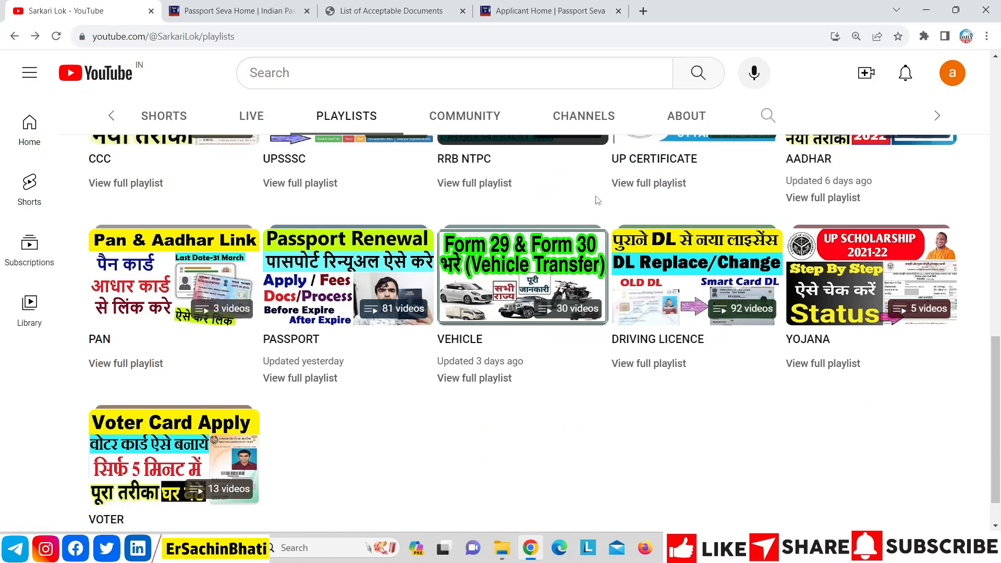
pyautogui.scroll(10, 984, 328)
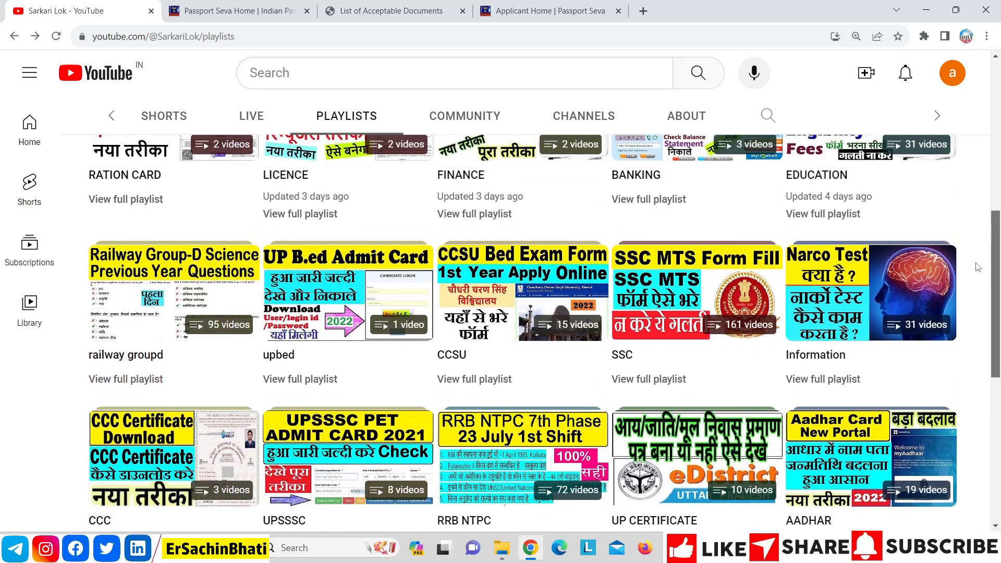
pyautogui.scroll(5, 967, 214)
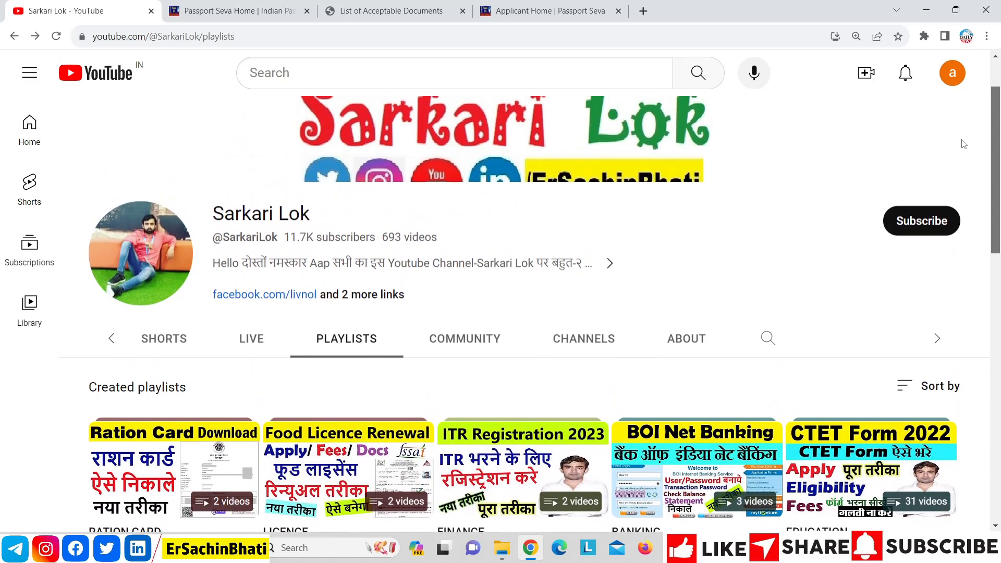
pyautogui.click(687, 409)
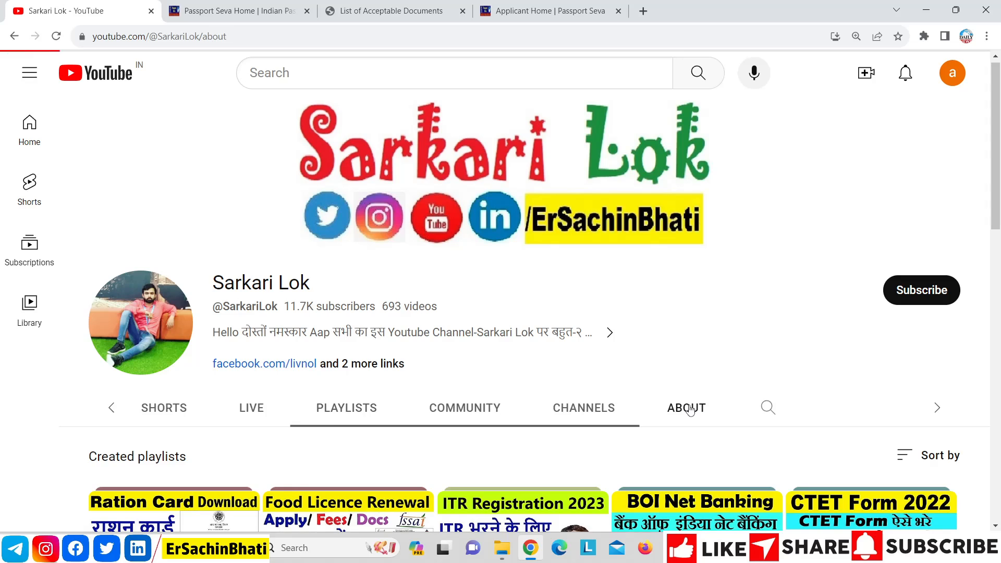
# Step: Scroll the About description and highlight the channel's social media links
pyautogui.scroll(-4, 999, 221)
pyautogui.scroll(-4, 998, 220)
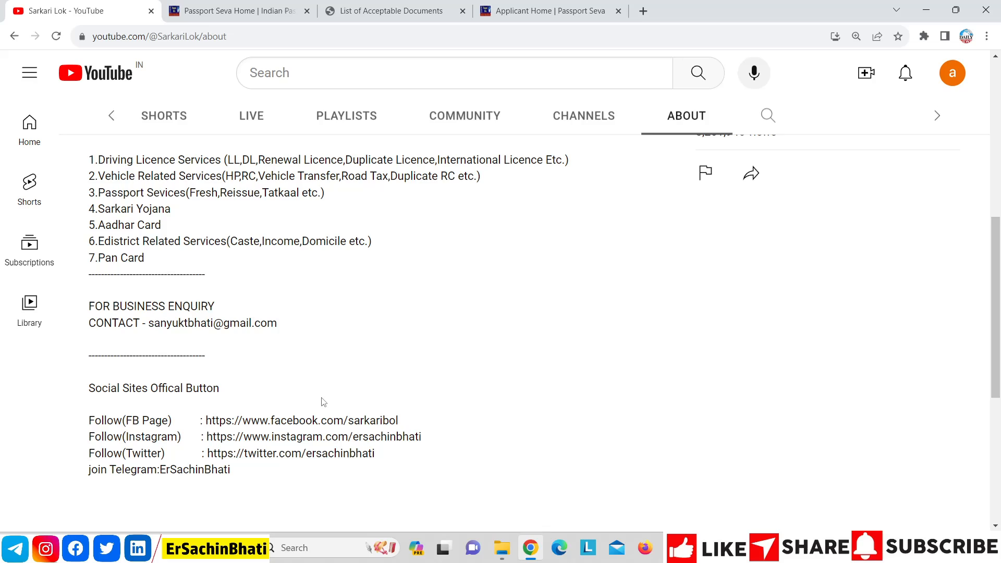
pyautogui.moveTo(254, 461); pyautogui.dragTo(87, 397)
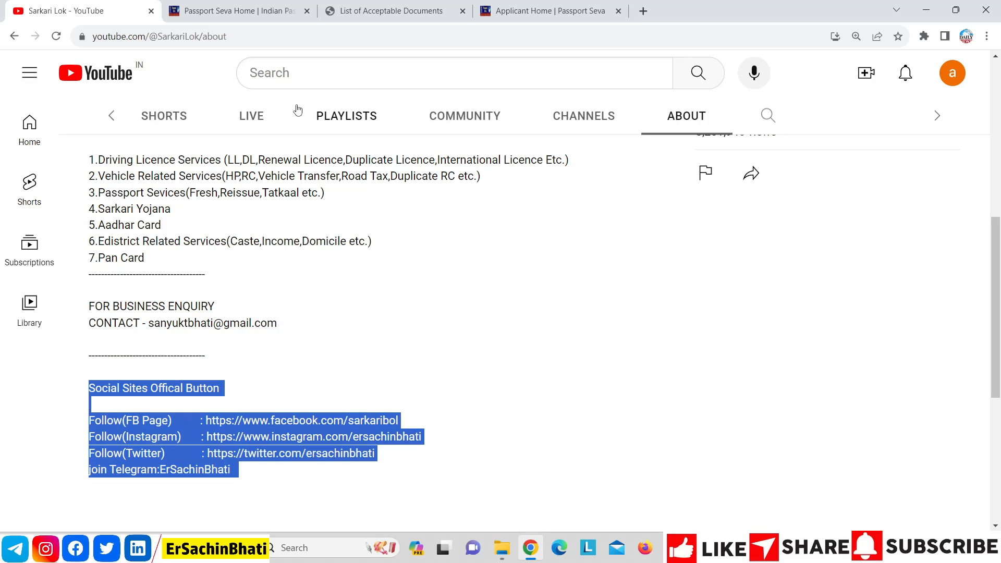
# Step: Open the Sarkari Lok channel's Videos page and scroll its latest uploads
pyautogui.click(112, 118)
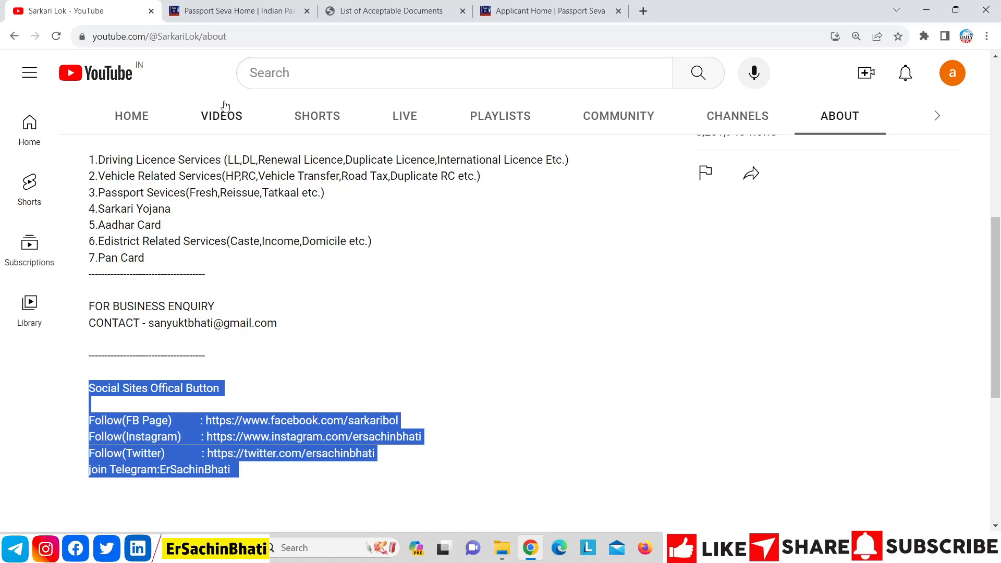
pyautogui.click(225, 105)
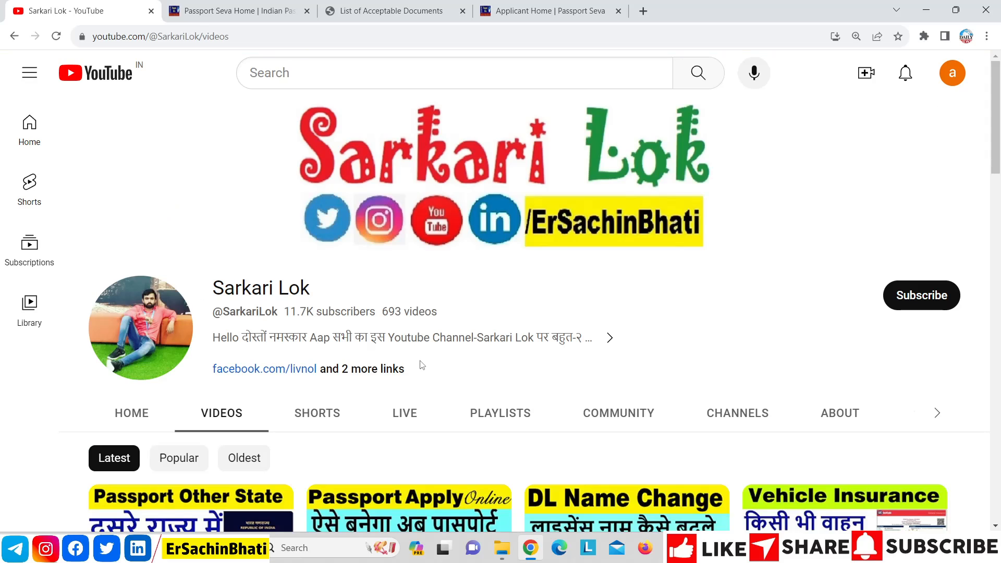
pyautogui.moveTo(1000, 112); pyautogui.dragTo(997, 56)
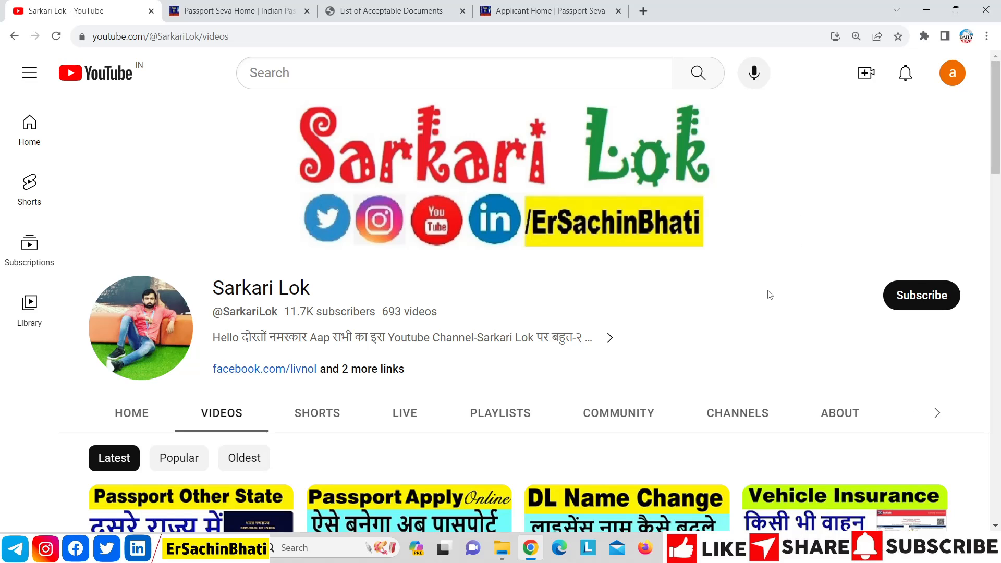